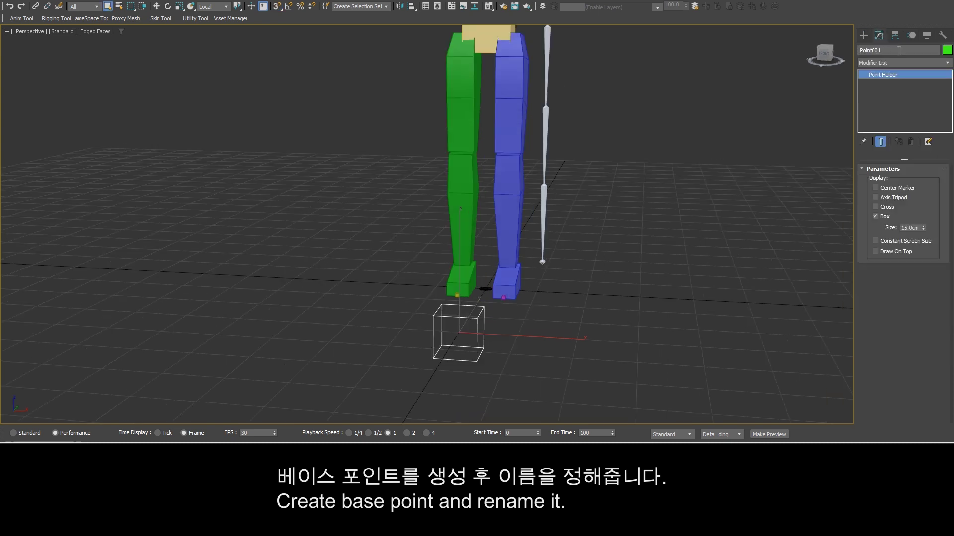
Rename the point helper as pt_col_base_skirt_l and align it to the first skirt bone.
double_click(871, 49)
text(pt_col_base_skirt_l)
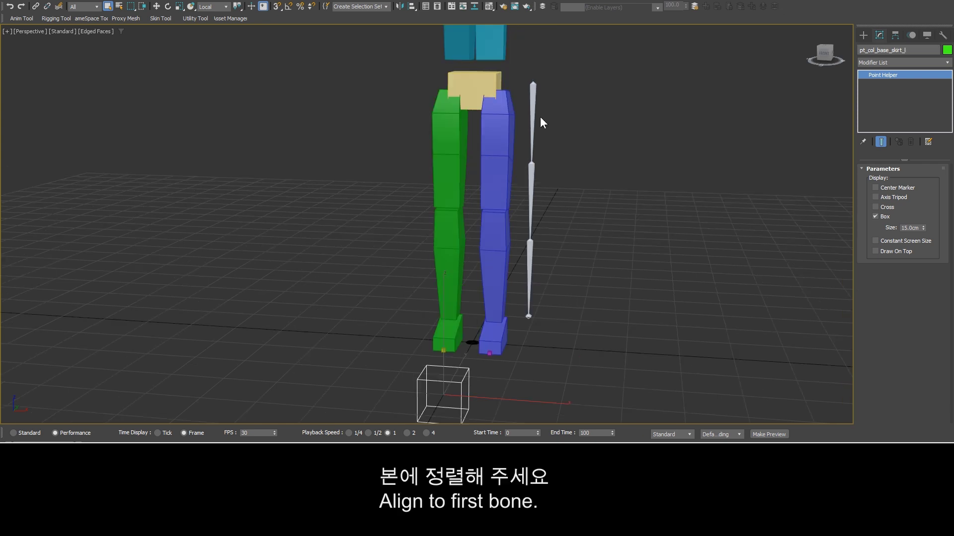
key(w)
key(alt+a)
click(532, 100)
click(478, 324)
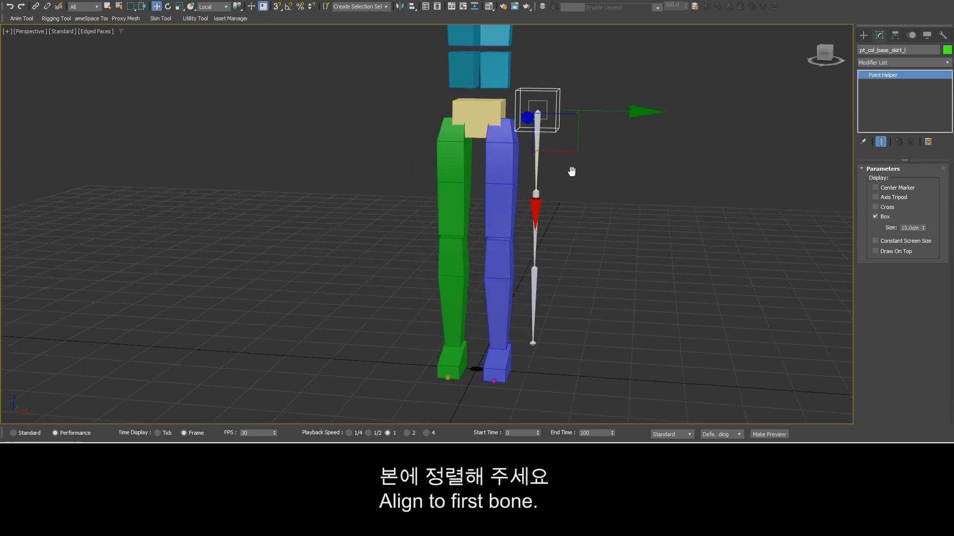
Clone the base point as an independent copy named pt_col_ref_skirt_l.
scroll(571, 170, up, 5)
middle_drag(609, 208, 627, 217)
right_click(680, 193)
key(ctrl+v)
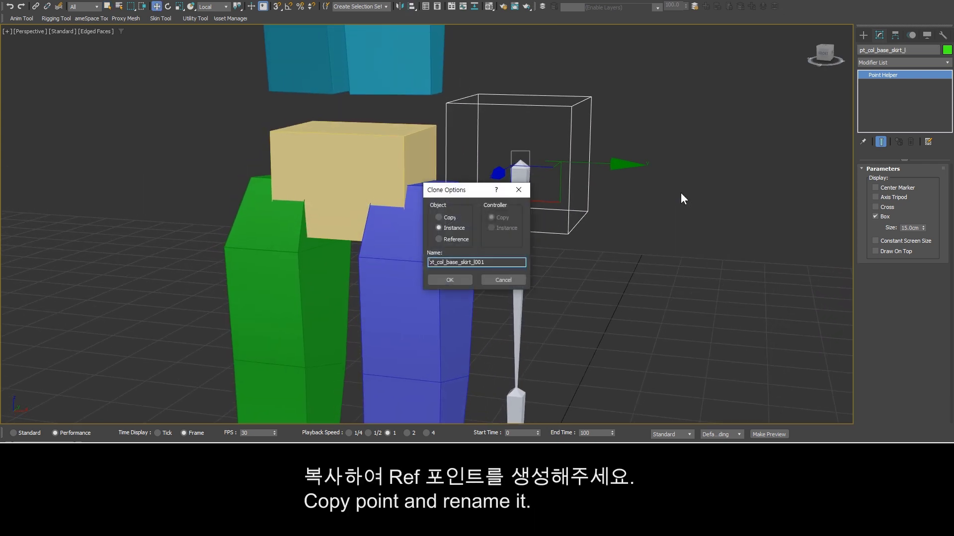
click(450, 217)
double_click(446, 264)
key(Left)
key(Delete)
key(Delete)
key(Delete)
text(ref)
click(449, 280)
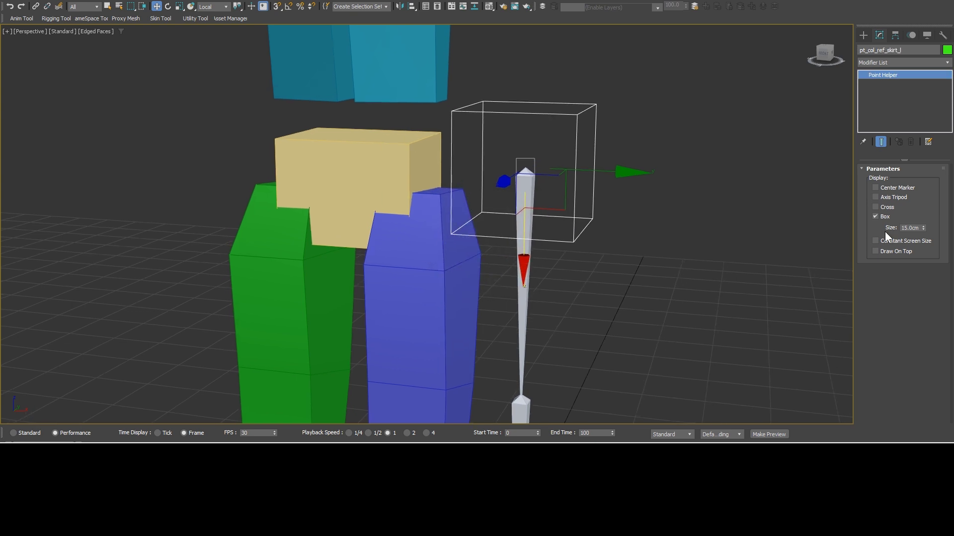
Set the box size of pt_col_ref_skirt_l to 9 cm.
drag(923, 230, 920, 251)
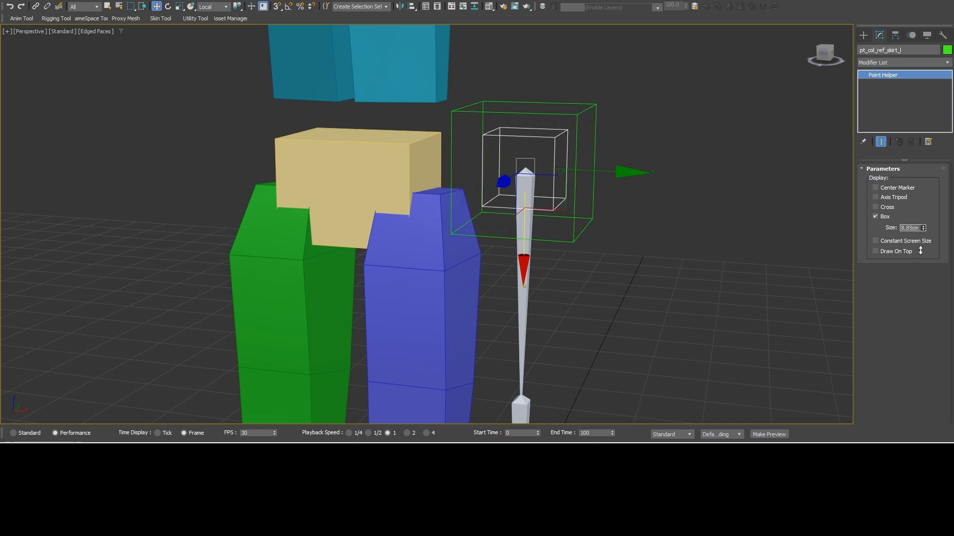
text(9)
key(Return)
Clone the ref point as a copy named pt_col_skirt_l and reduce its box size to 5 cm.
alt+middle_drag(644, 230, 625, 222)
key(ctrl+v)
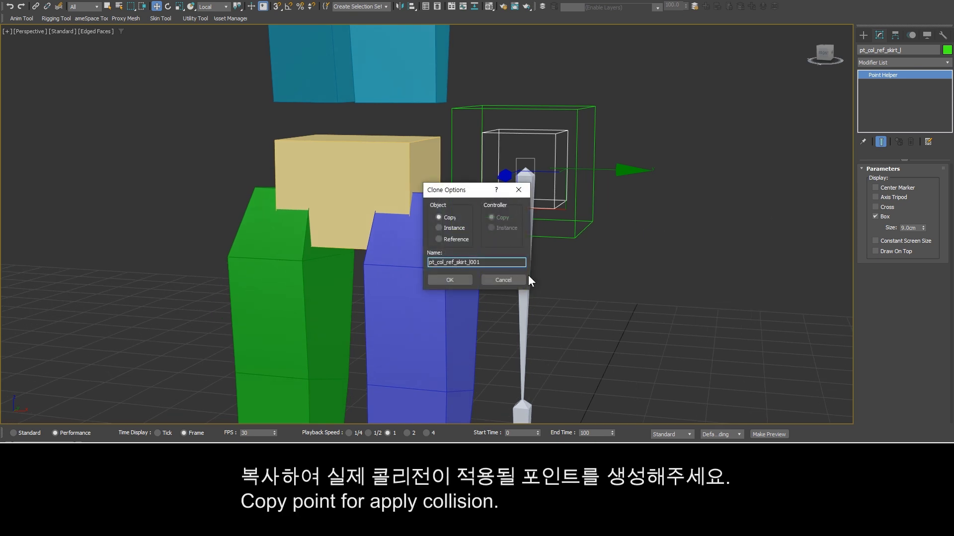
key(BackSpace)
key(BackSpace)
key(BackSpace)
key(BackSpace)
key(End)
key(BackSpace)
key(BackSpace)
key(BackSpace)
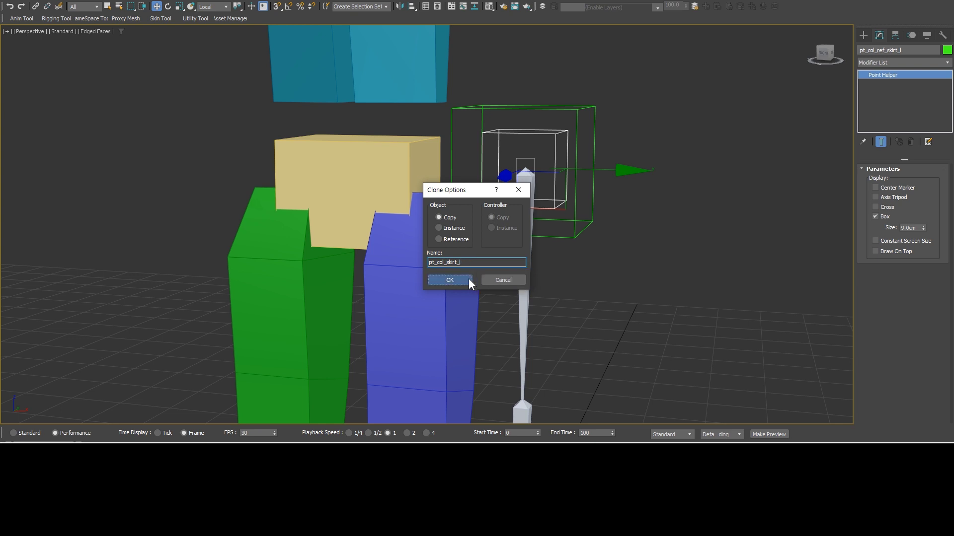
click(450, 280)
drag(923, 230, 915, 257)
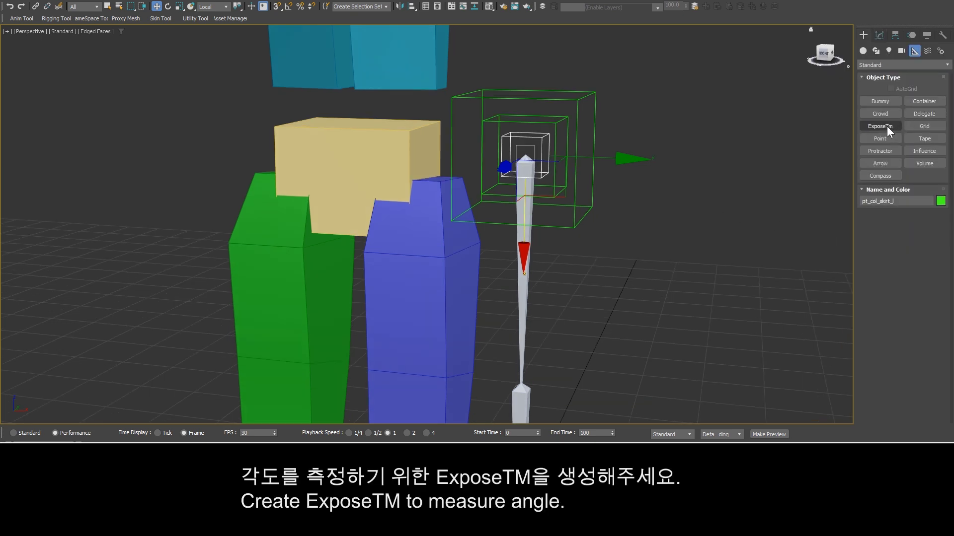
Create an ExposeTM helper and align its position and orientation to pt_col_skirt_l by pivot point.
click(880, 126)
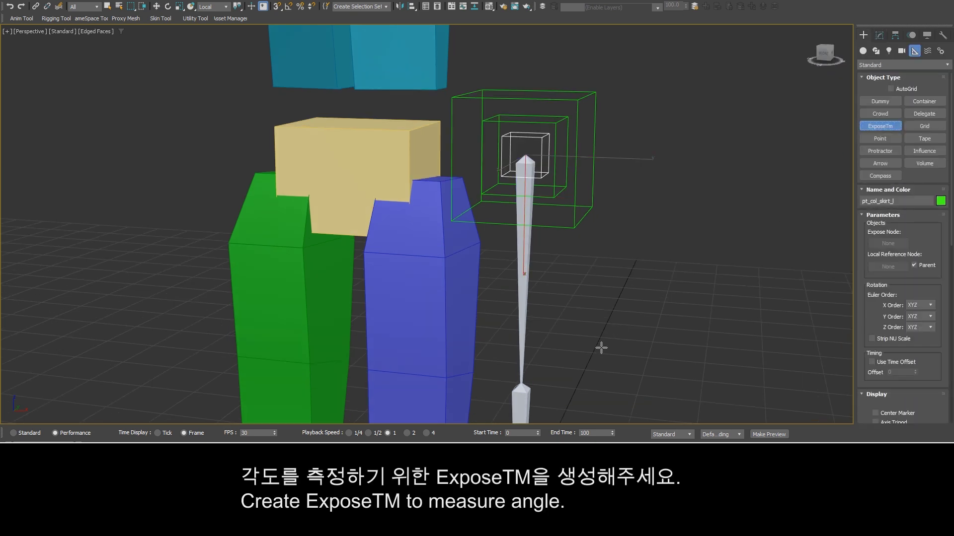
click(596, 351)
right_click(637, 264)
middle_drag(636, 257, 639, 259)
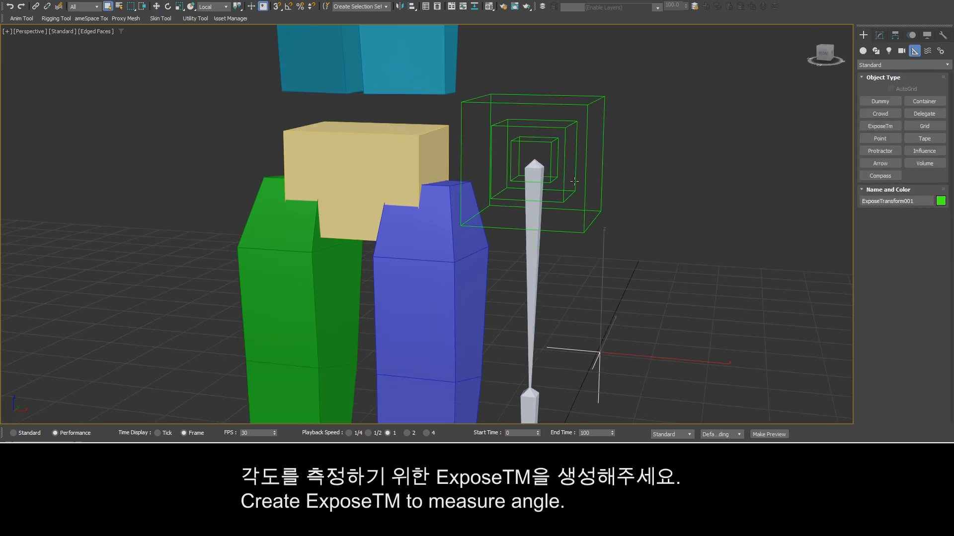
key(alt+a)
click(547, 143)
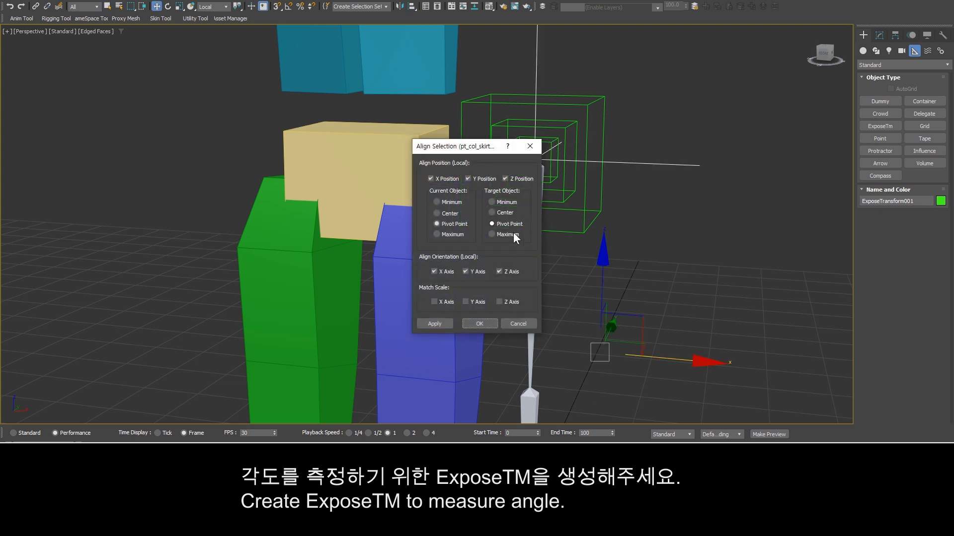
click(480, 324)
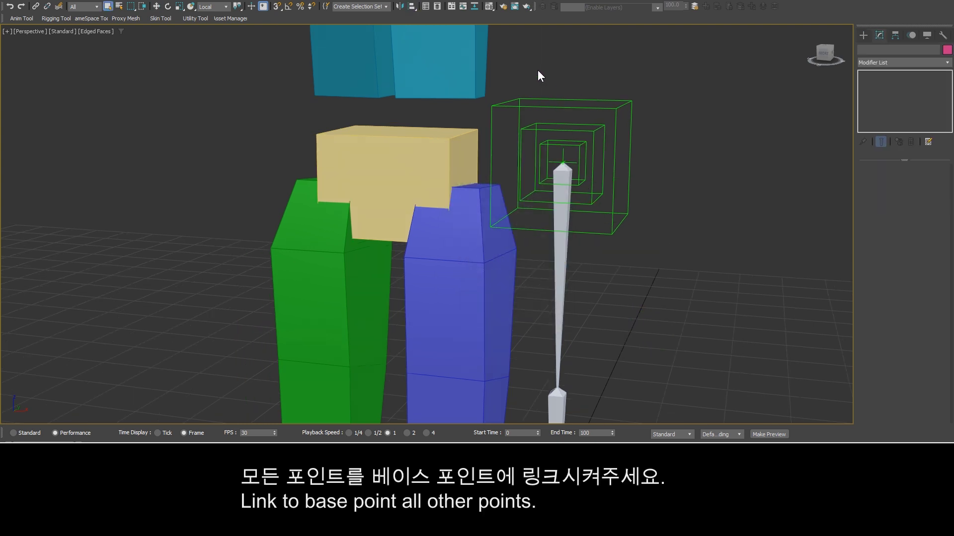
Link pt_col_ref_skirt_l, pt_col_skirt_l and pt_col_expose_skirt_l to the base point and review the hierarchy in Schematic View.
middle_drag(537, 75, 539, 81)
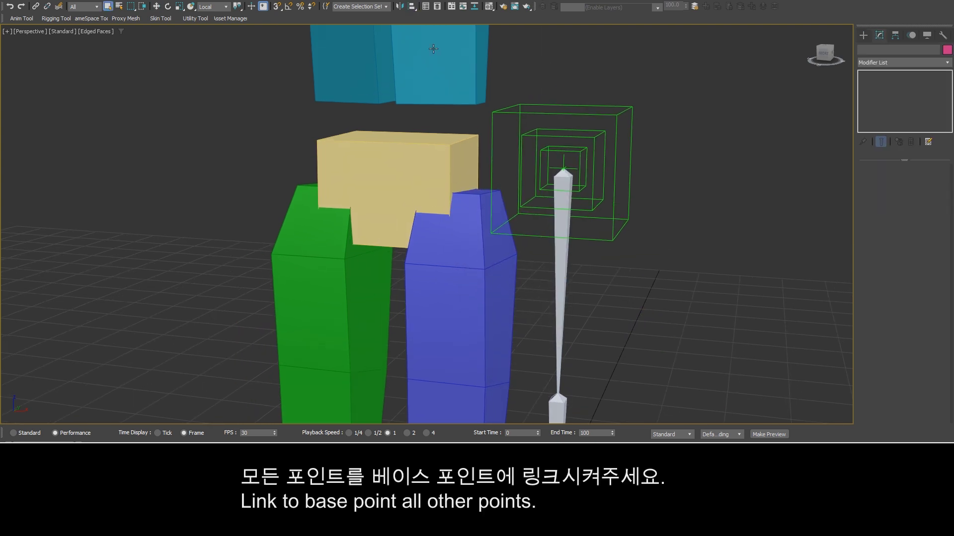
click(35, 6)
click(604, 132)
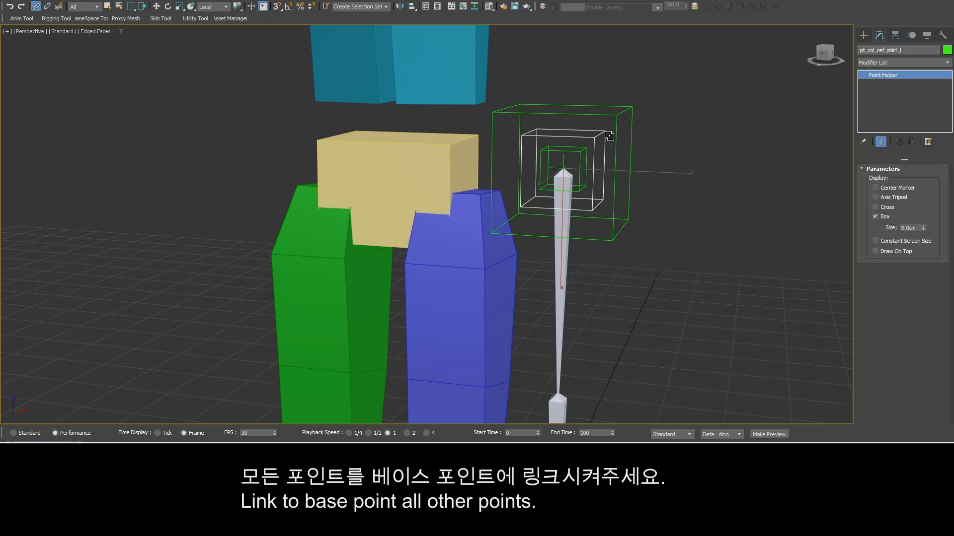
click(584, 148)
click(618, 119)
click(564, 157)
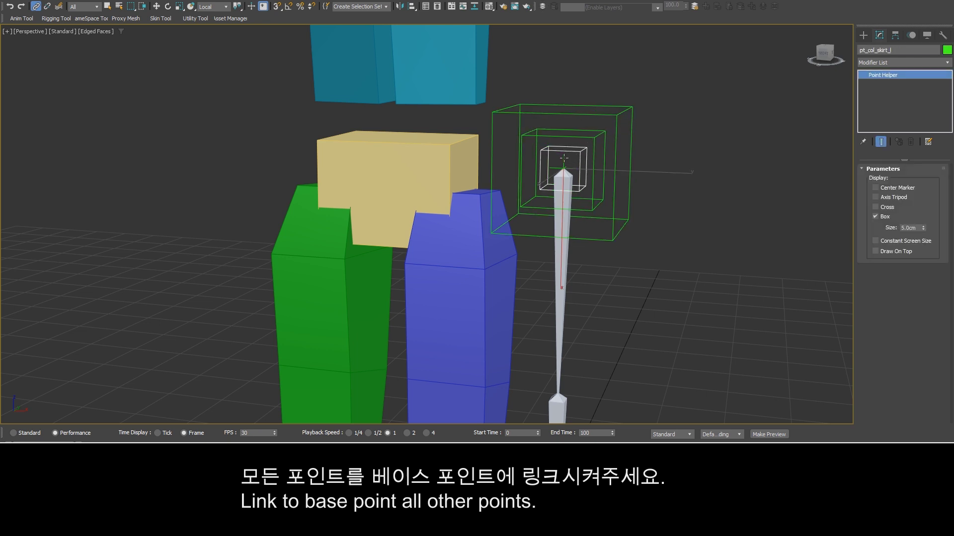
click(564, 158)
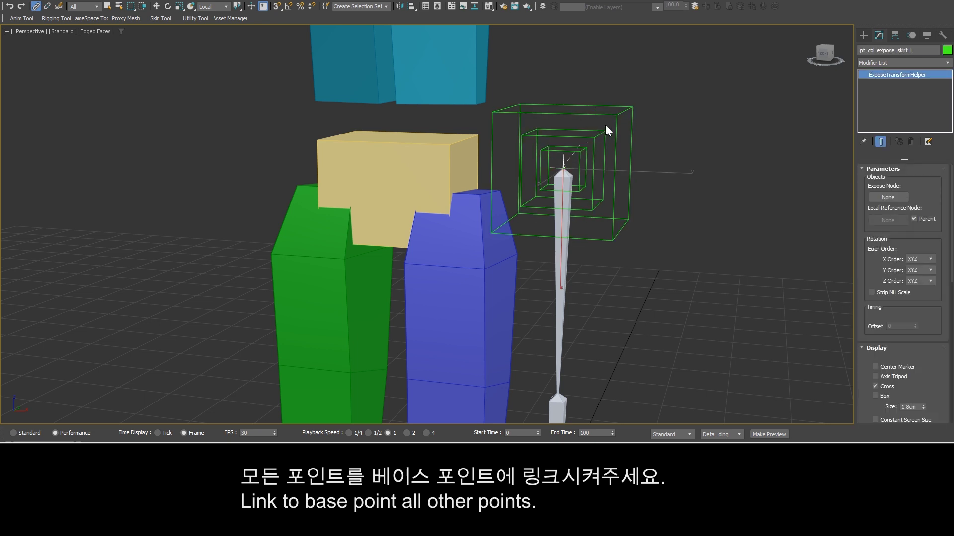
click(475, 7)
scroll(567, 143, up, 3)
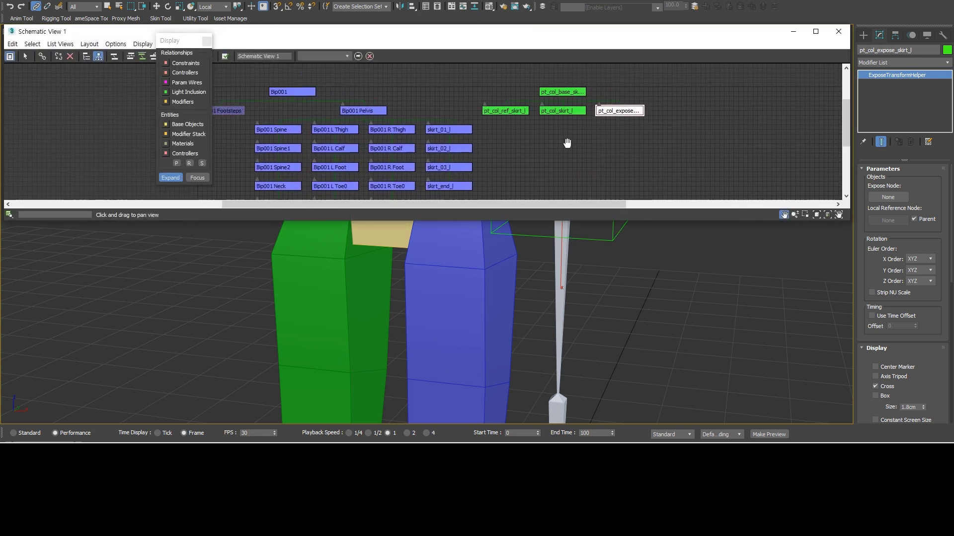
scroll(530, 127, up, 3)
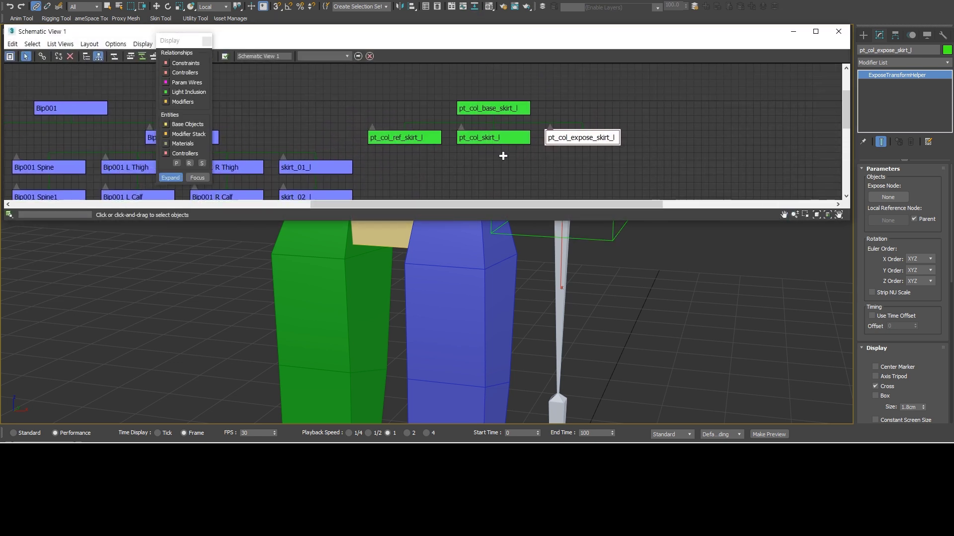
click(836, 31)
Clone the first skirt bone as a copy named col_detect_skirt_01_l.
scroll(612, 239, down, 3)
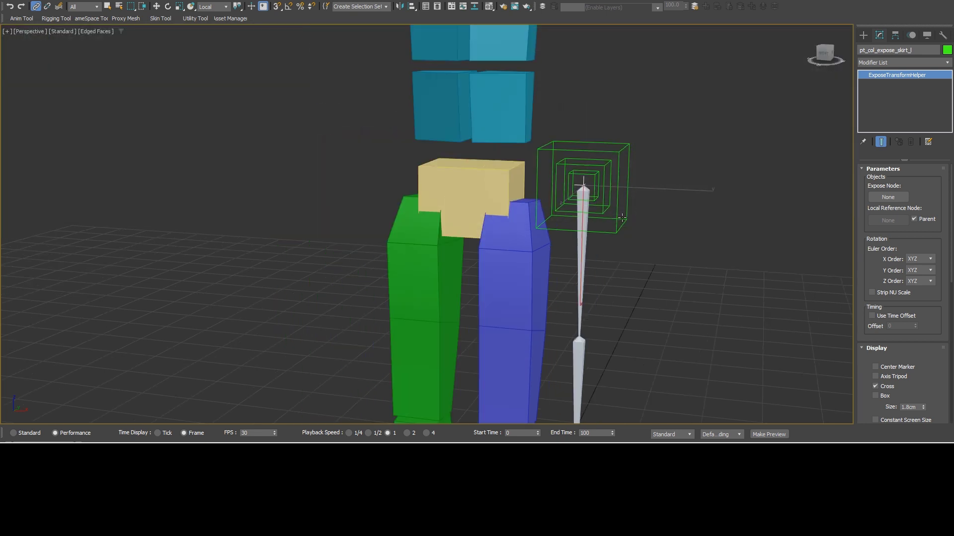
middle_drag(618, 218, 611, 117)
middle_drag(610, 161, 594, 181)
click(563, 183)
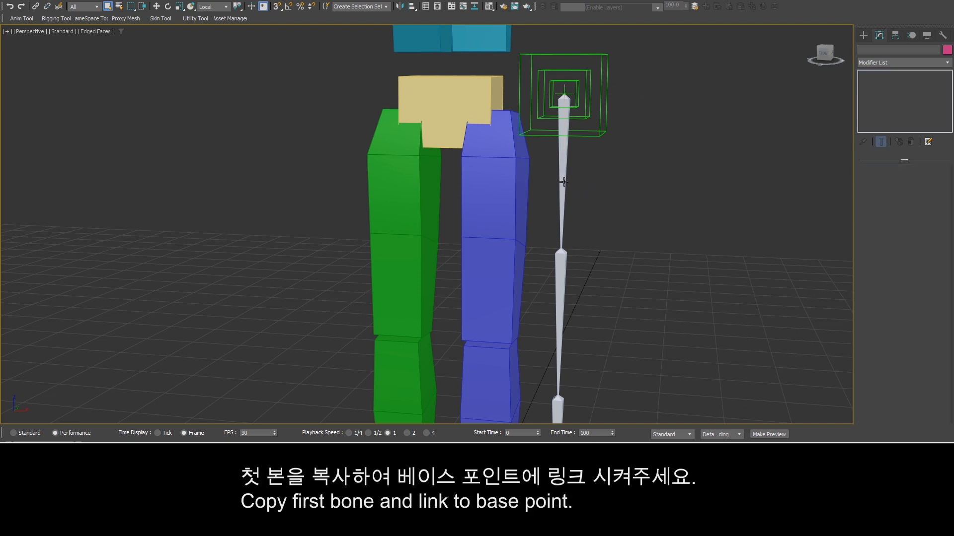
right_click(680, 171)
click(689, 233)
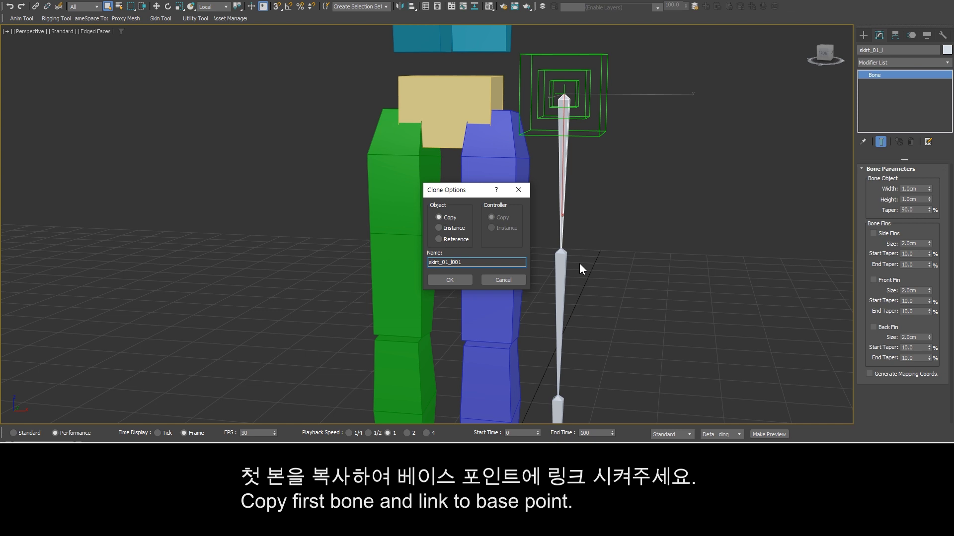
text(col_detect_)
click(449, 280)
Try rotating the copied bone away from the original first bone, and cancel the rotation.
scroll(612, 188, up, 5)
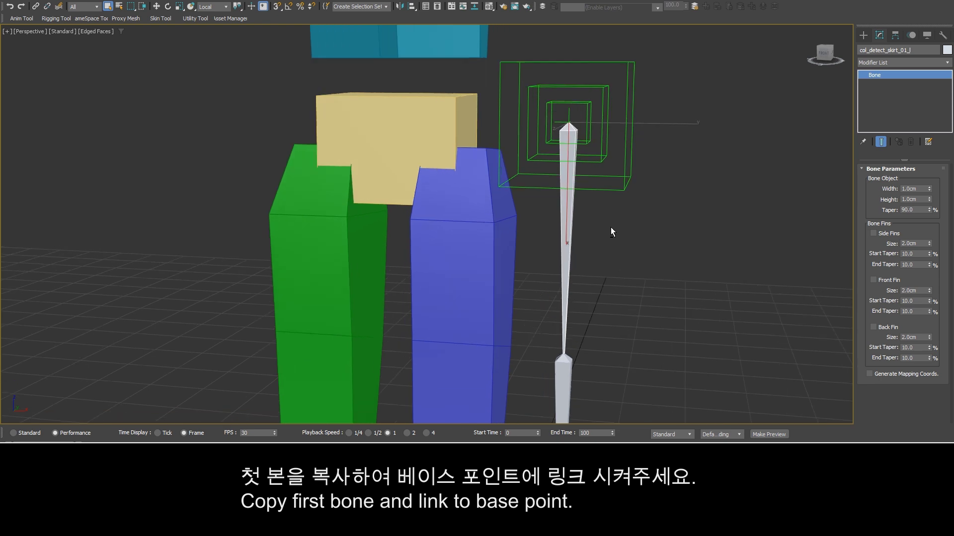
middle_drag(611, 230, 629, 202)
key(w)
key(e)
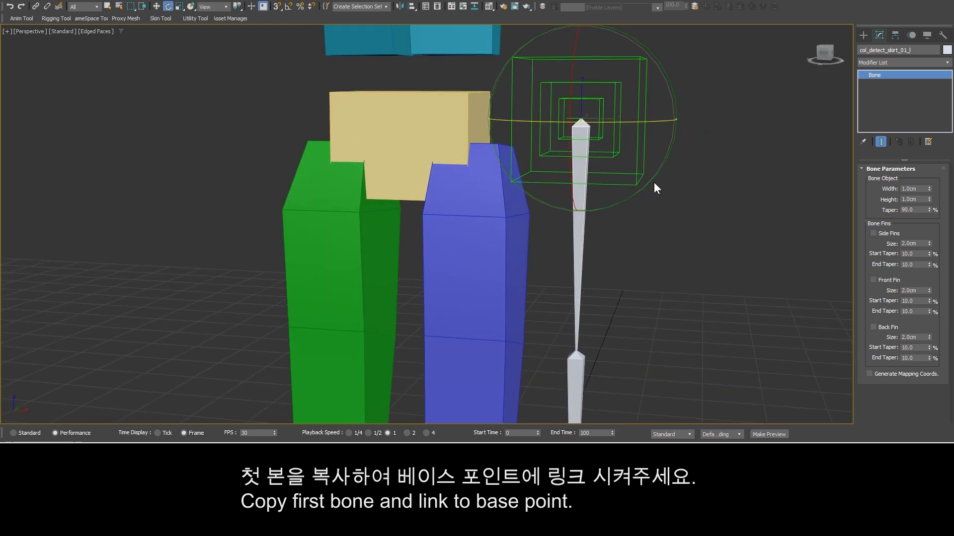
mouse_move(654, 184)
mouse_down()
mouse_move(623, 208)
mouse_move(675, 139)
mouse_move(665, 164)
mouse_move(635, 187)
mouse_up()
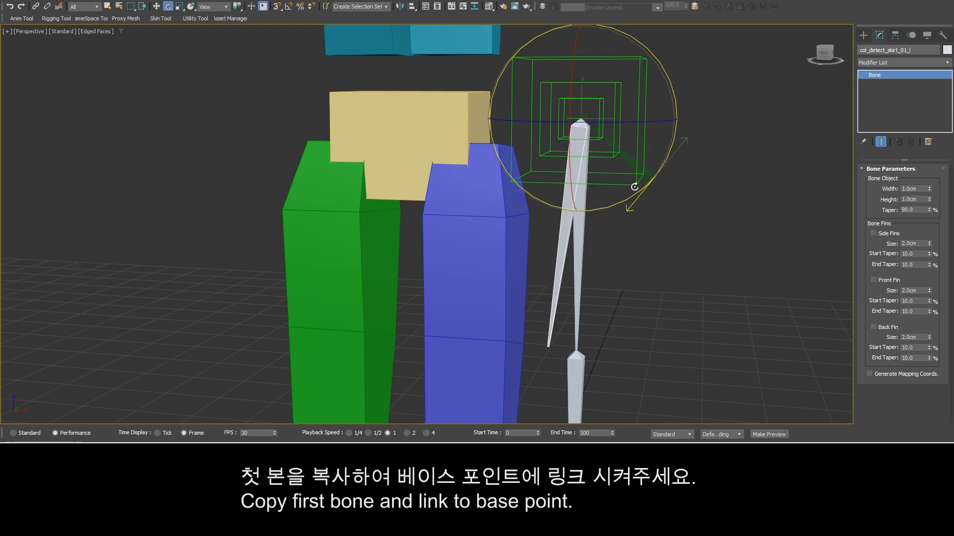
right_click(634, 186)
Link col_detect_skirt_01_l to pt_col_base_skirt_l in Schematic View.
alt+middle_drag(646, 201, 634, 214)
key(w)
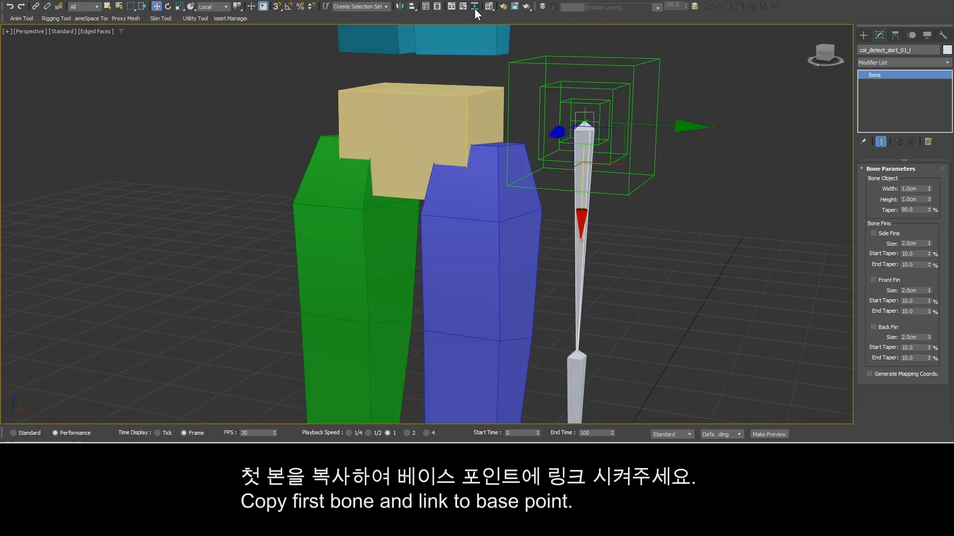
click(474, 7)
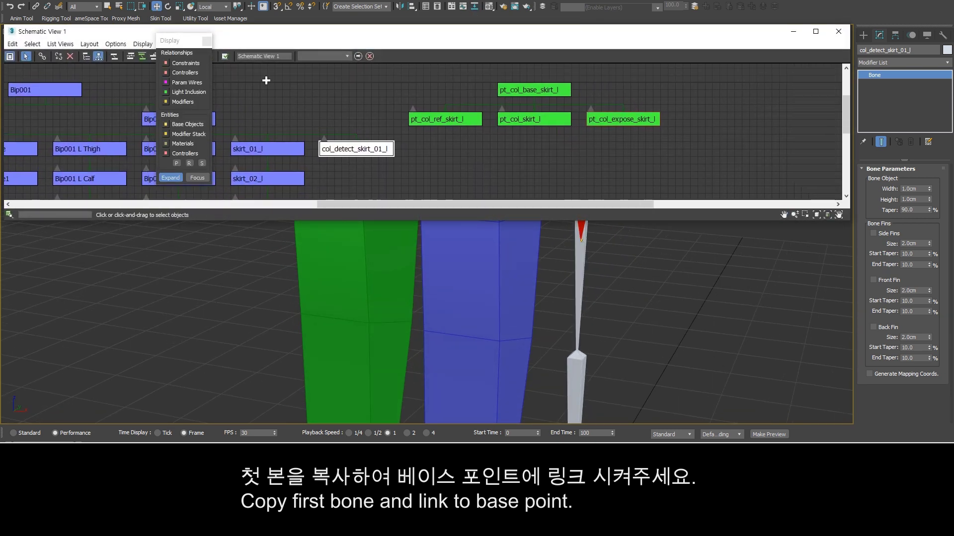
right_click(366, 150)
click(382, 157)
drag(383, 145, 549, 96)
right_click(694, 94)
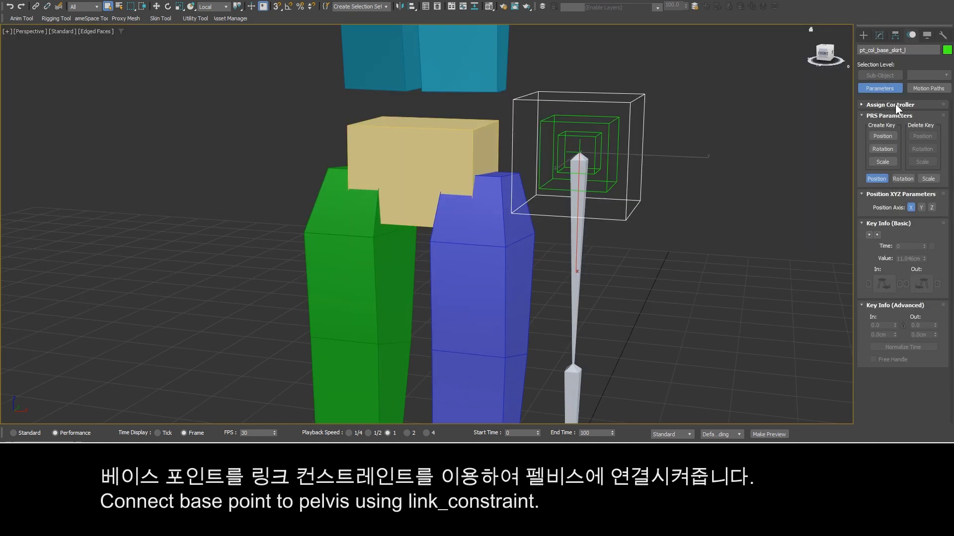
Assign a Link Constraint transform controller to pt_col_base_skirt_l and add the pelvis as its link target.
click(894, 105)
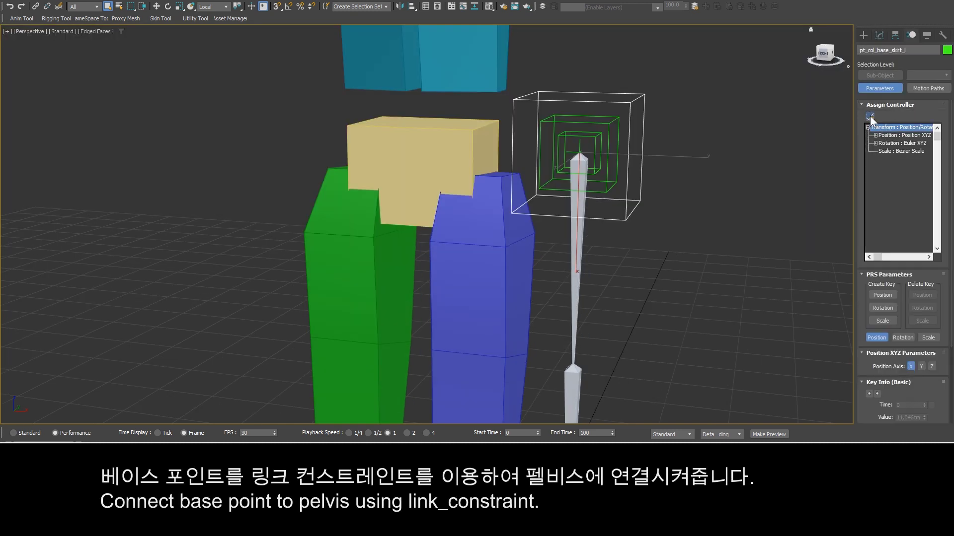
click(870, 116)
click(457, 192)
click(480, 327)
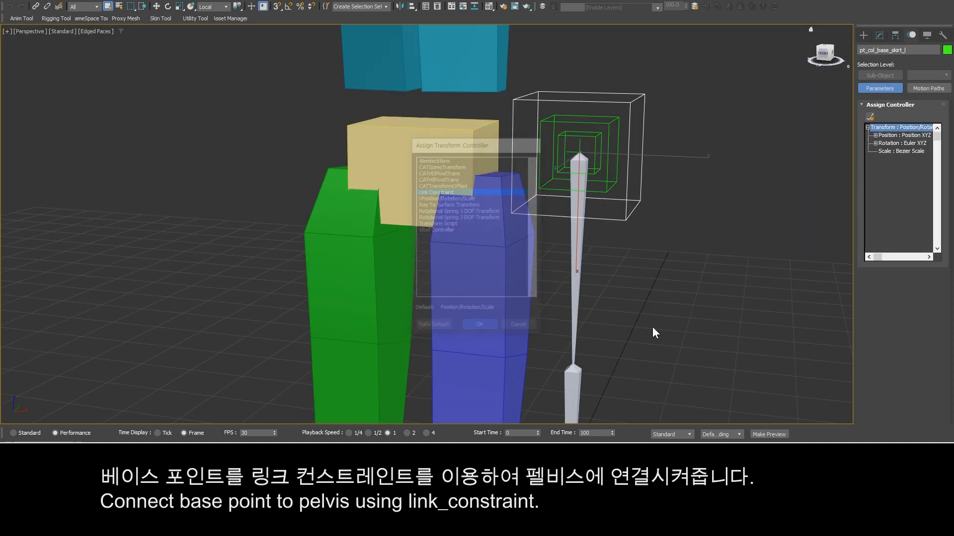
scroll(869, 307, down, 5)
click(886, 299)
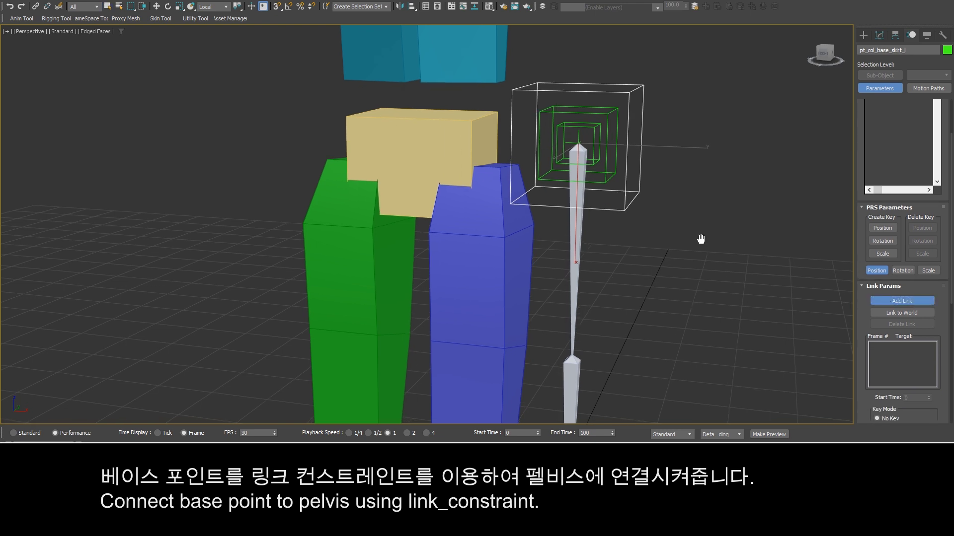
click(494, 112)
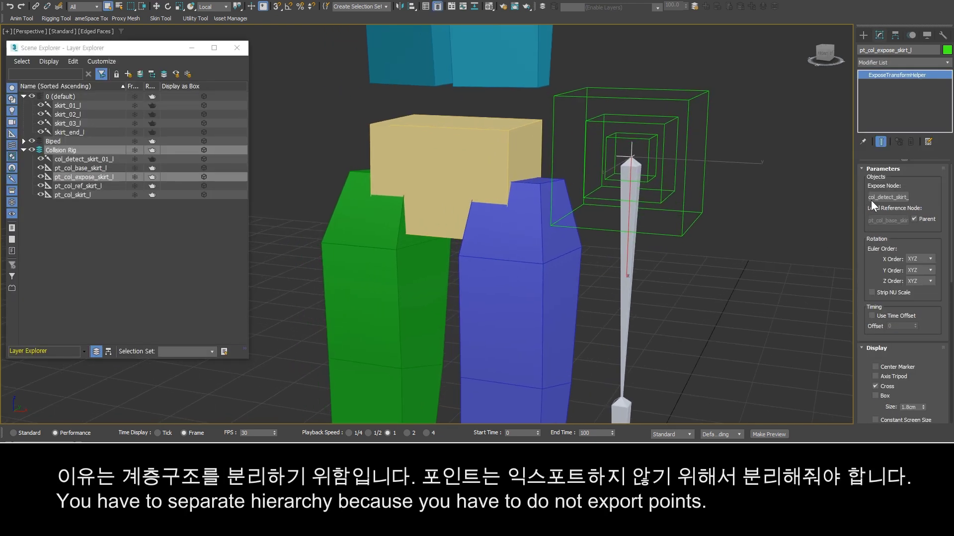
Turn off the Parent option of pt_col_expose_skirt_l and assign col_detect_skirt_01_l as its Expose Node.
alt+middle_drag(702, 210, 720, 206)
click(913, 219)
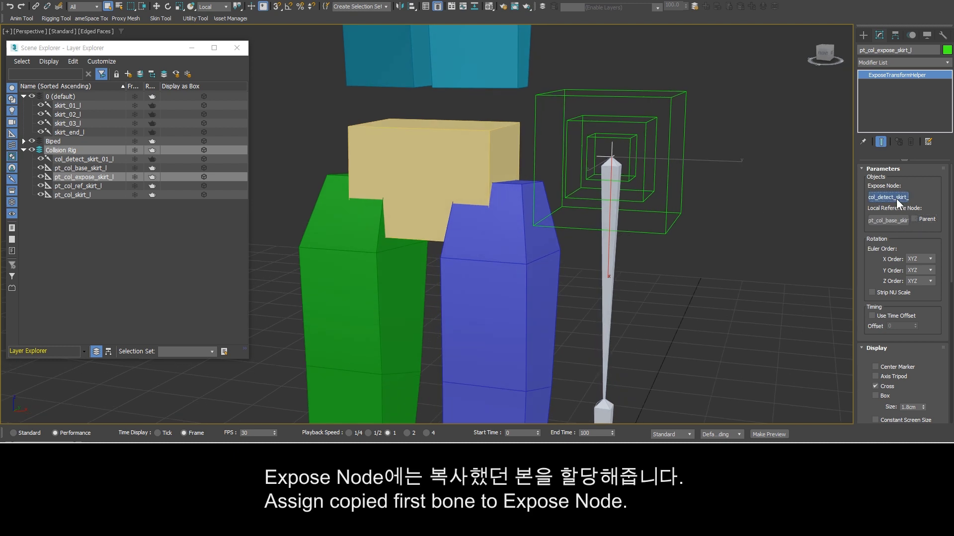
click(896, 199)
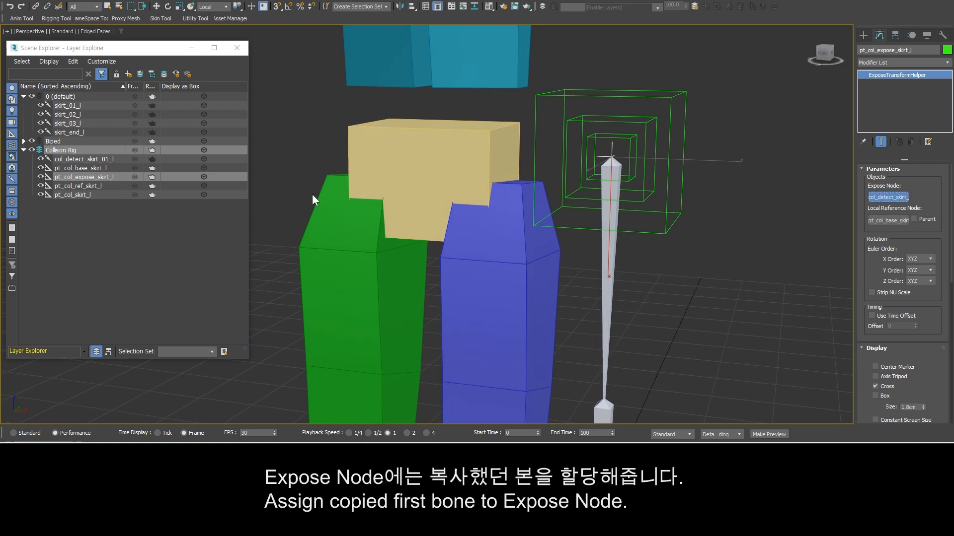
click(100, 159)
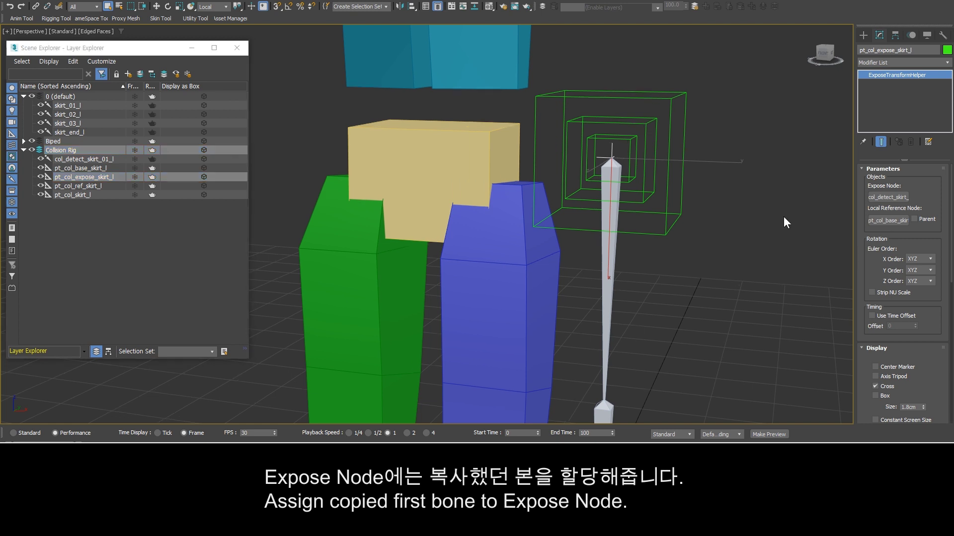
Assign pt_col_ref_skirt_l as the Local Reference Node of pt_col_expose_skirt_l and bring its Exposed Values into view.
click(884, 220)
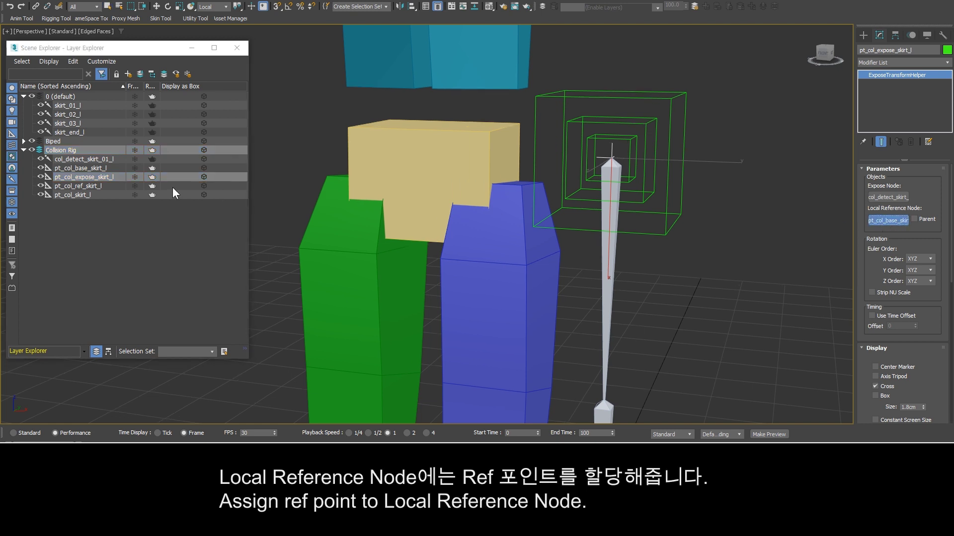
click(84, 186)
drag(871, 261, 862, 28)
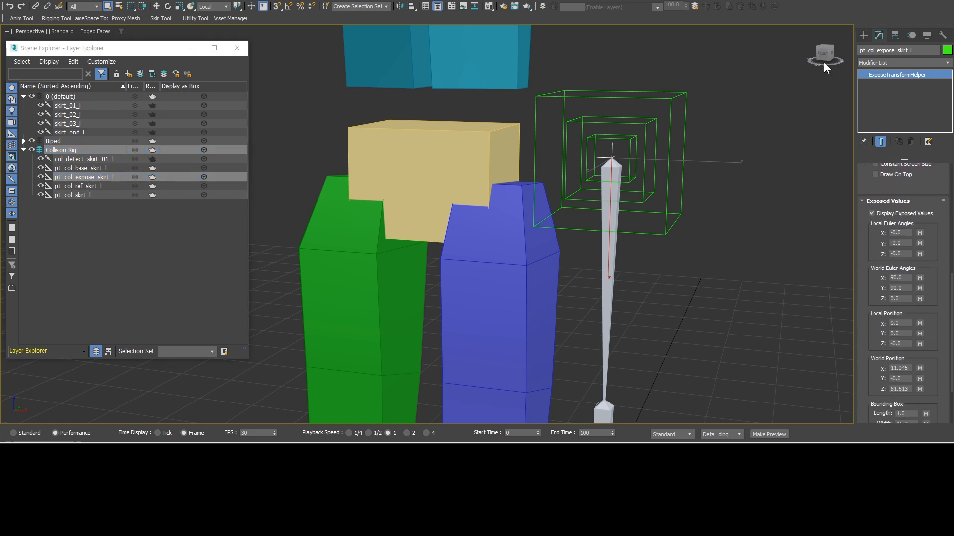
scroll(693, 204, up, 3)
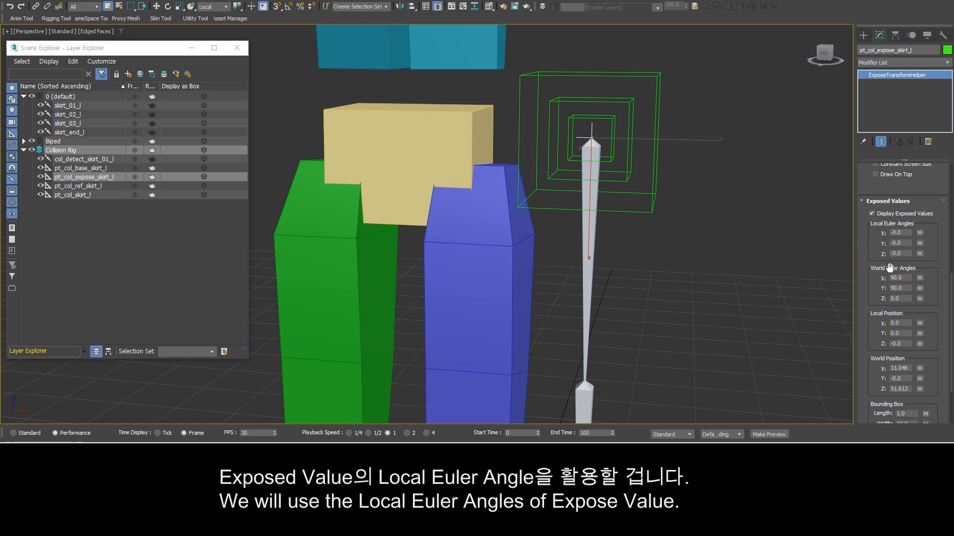
Rotate col_detect_skirt_01_l towards the left leg as a test and check the Local Euler Angles of pt_col_expose_skirt_l.
key(w)
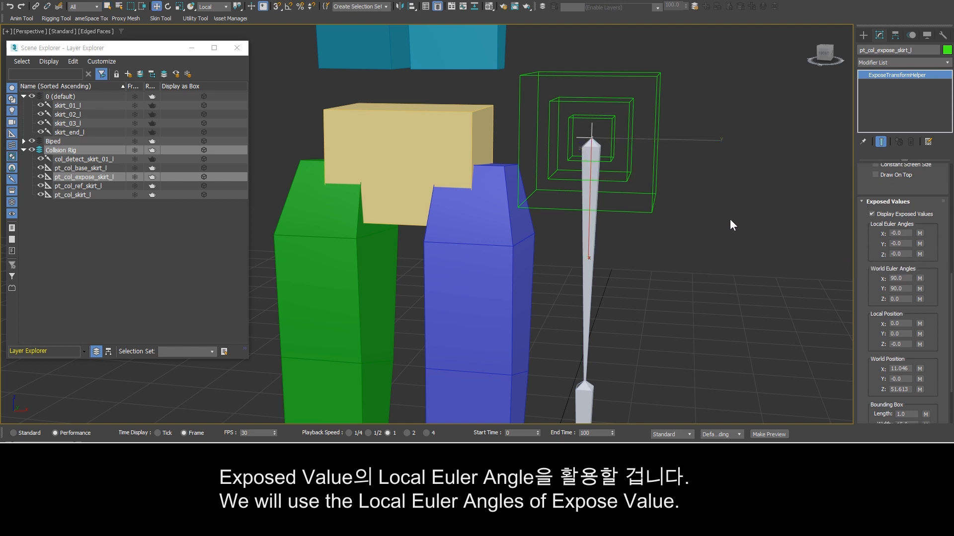
key(q)
click(735, 222)
click(113, 159)
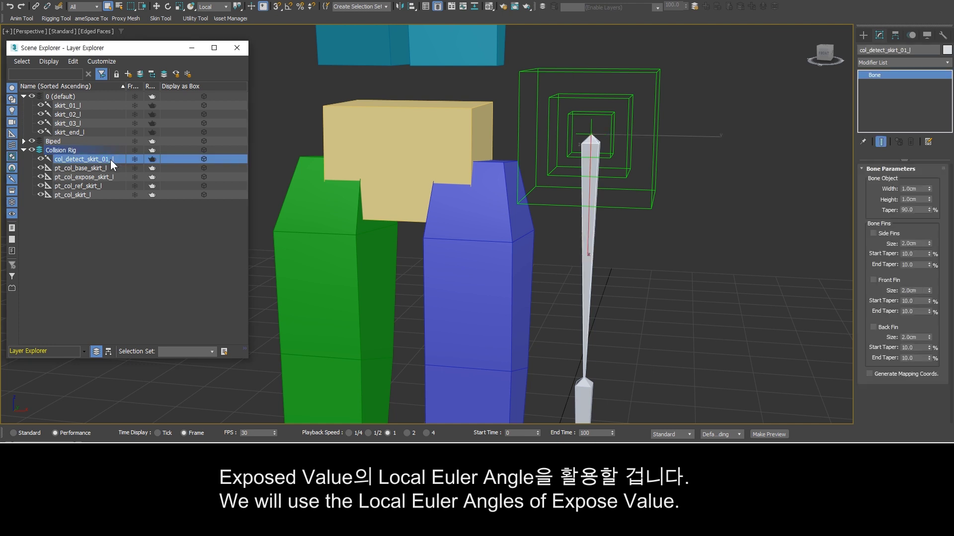
key(e)
drag(683, 113, 716, 162)
key(q)
click(607, 135)
click(607, 135)
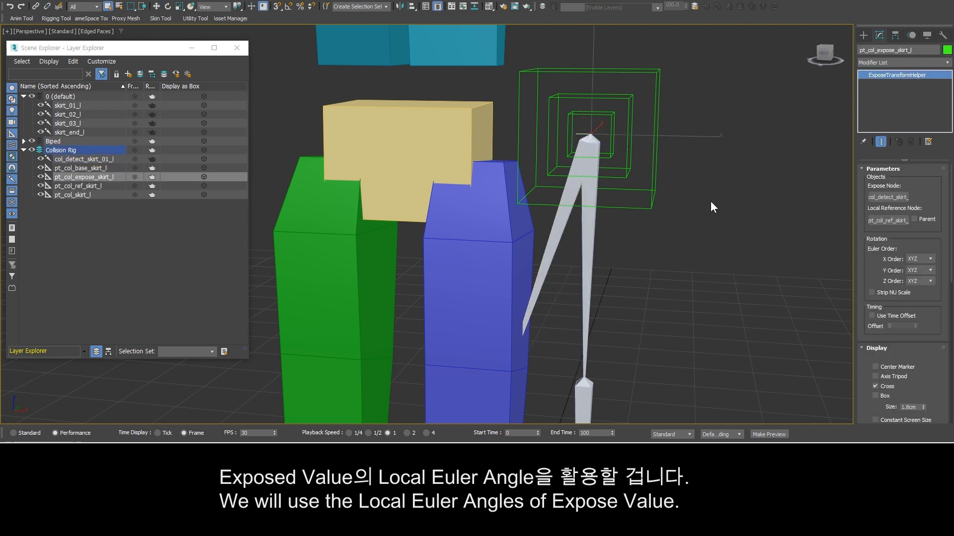
scroll(865, 274, down, 10)
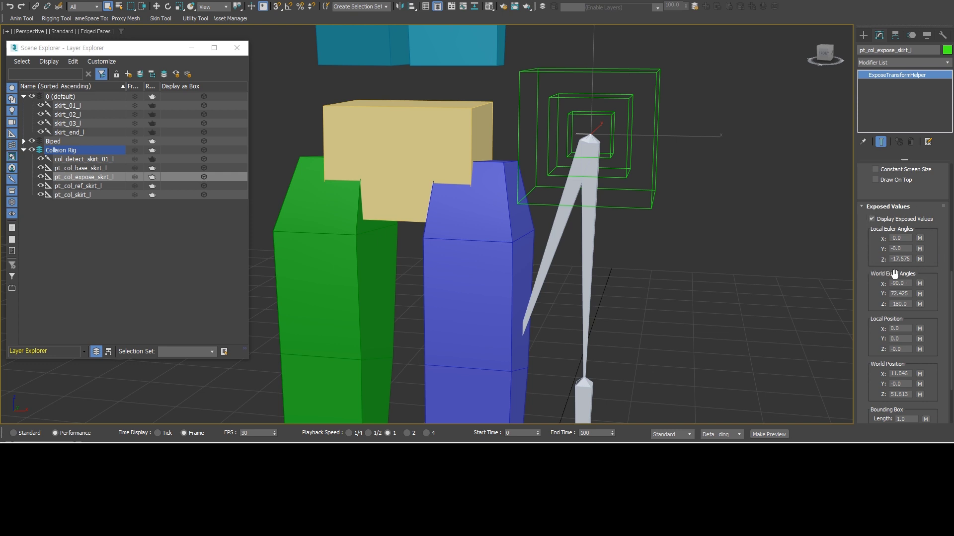
middle_drag(719, 272, 717, 257)
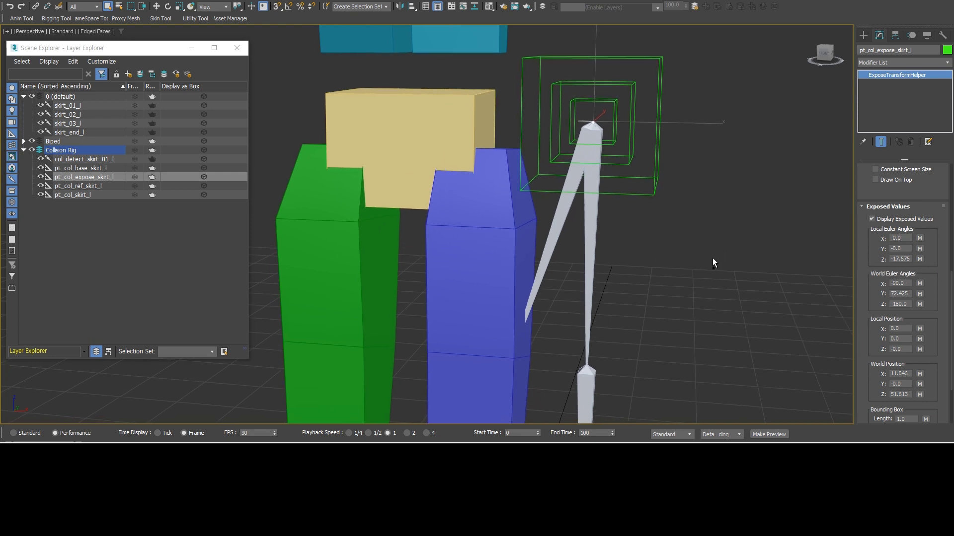
Undo the test rotation of col_detect_skirt_01_l.
click(678, 257)
key(ctrl+z)
key(ctrl+z)
Draw a Circle spline with a radius of about 10 cm on the ground around the biped's feet.
scroll(662, 250, down, 4)
middle_drag(661, 249, 625, 137)
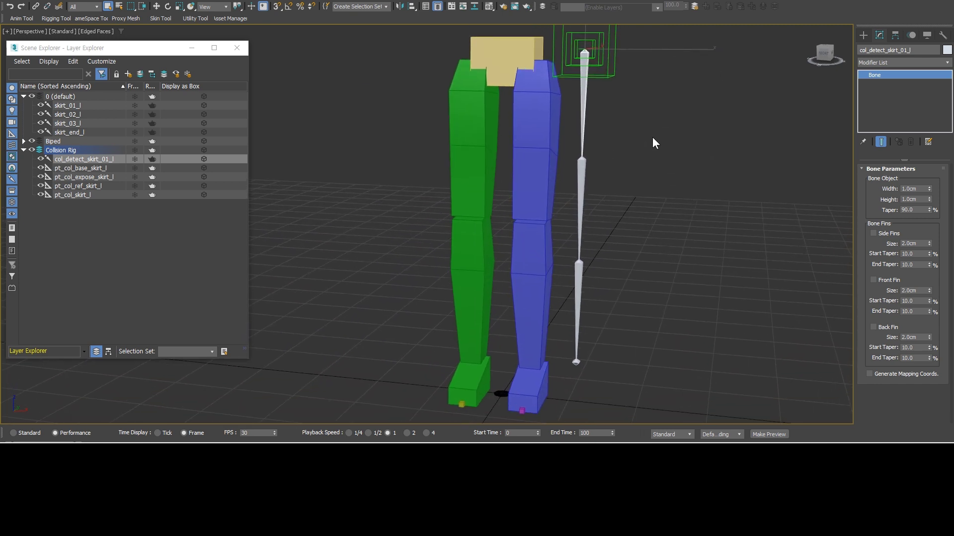
click(651, 137)
click(863, 36)
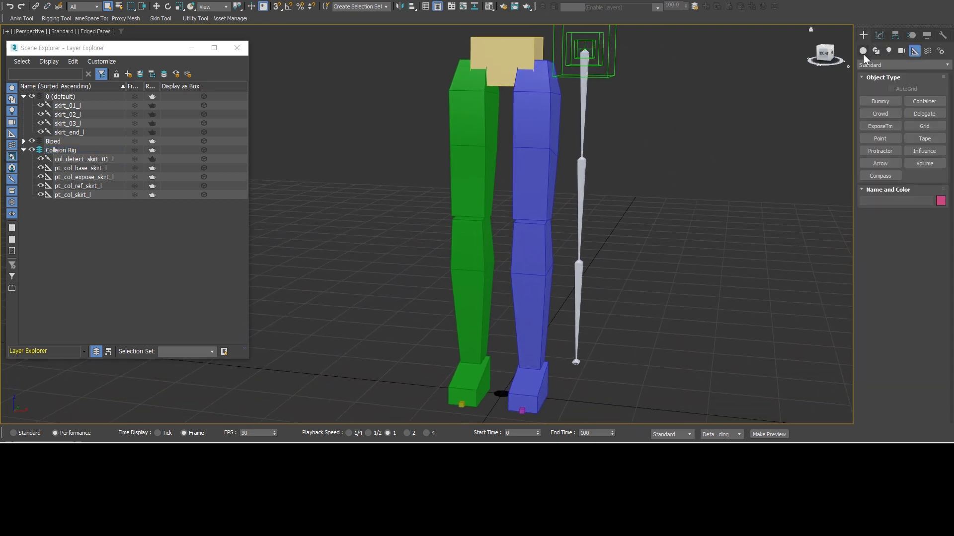
click(863, 53)
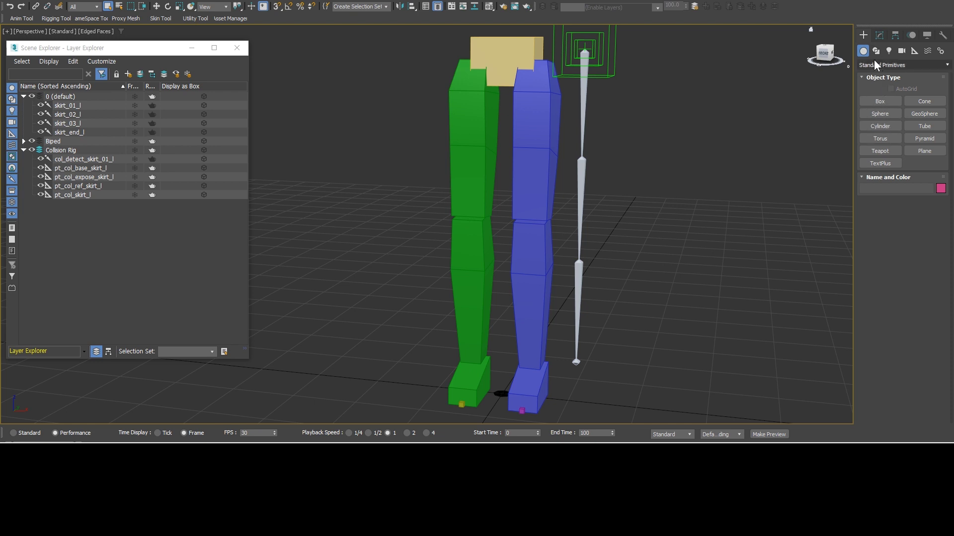
click(875, 52)
click(882, 125)
scroll(530, 294, down, 1)
mouse_move(526, 328)
middle_down()
mouse_move(530, 294)
mouse_move(522, 328)
middle_up()
key(s)
drag(510, 356, 501, 380)
right_click(620, 284)
key(q)
Align Circle001 to the pivot position and orientation of Bip001 L Thigh and move it down along the thigh.
middle_drag(617, 234, 570, 227)
key(alt+a)
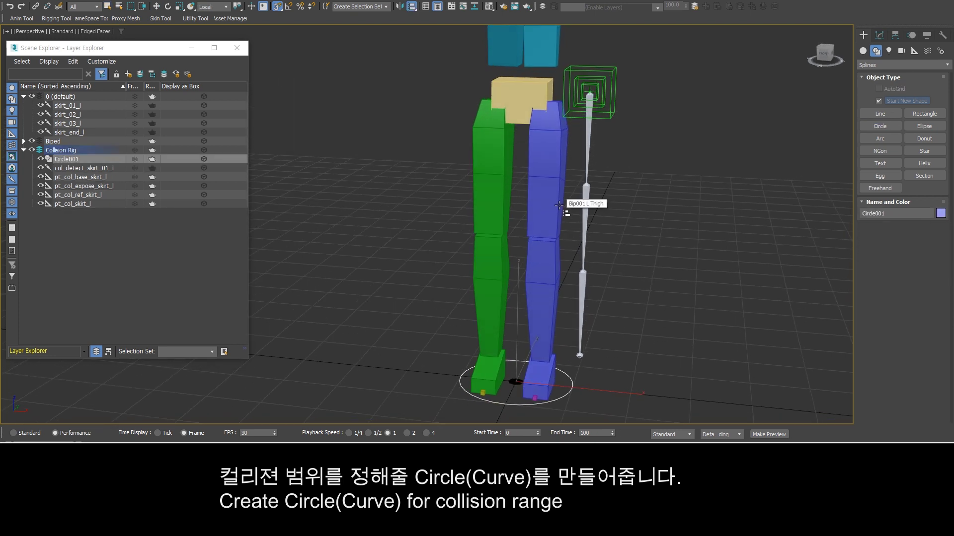
click(559, 205)
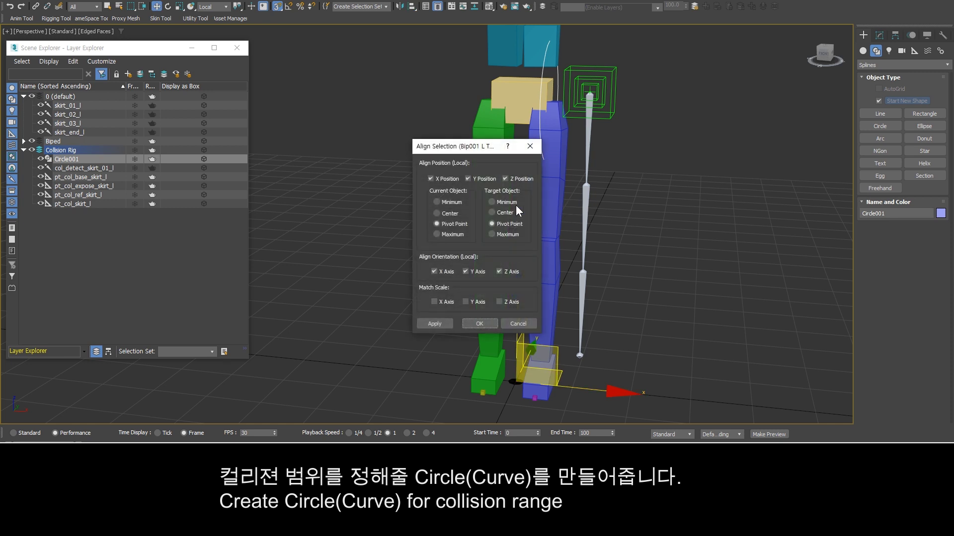
click(478, 323)
alt+middle_drag(648, 190, 539, 197)
drag(539, 197, 540, 306)
alt+middle_drag(540, 306, 592, 263)
Add an XForm modifier to Circle001.
click(878, 34)
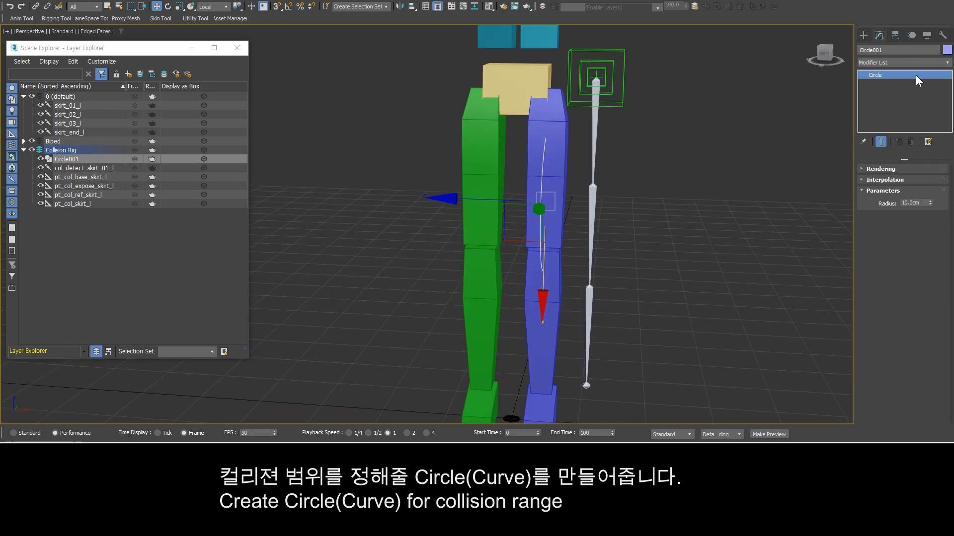
click(947, 62)
key(x)
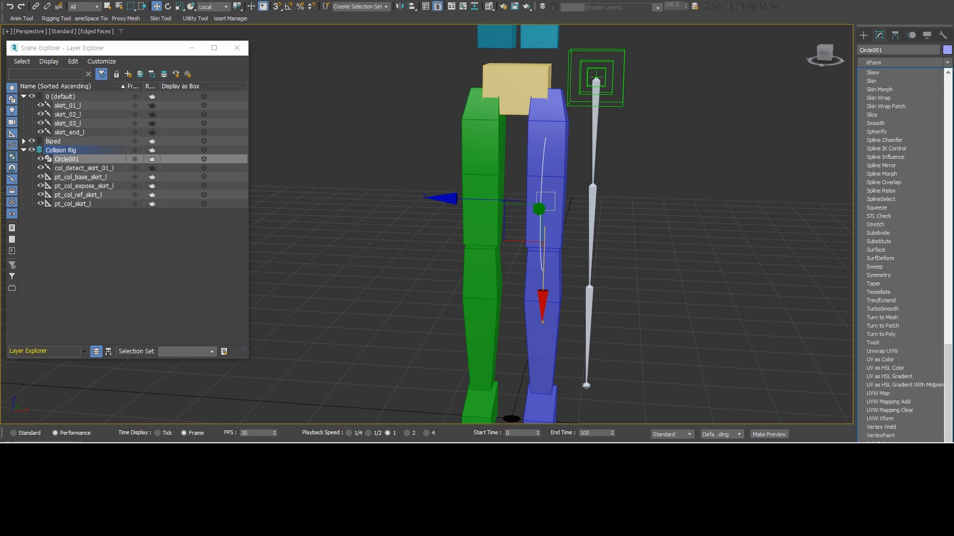
key(Return)
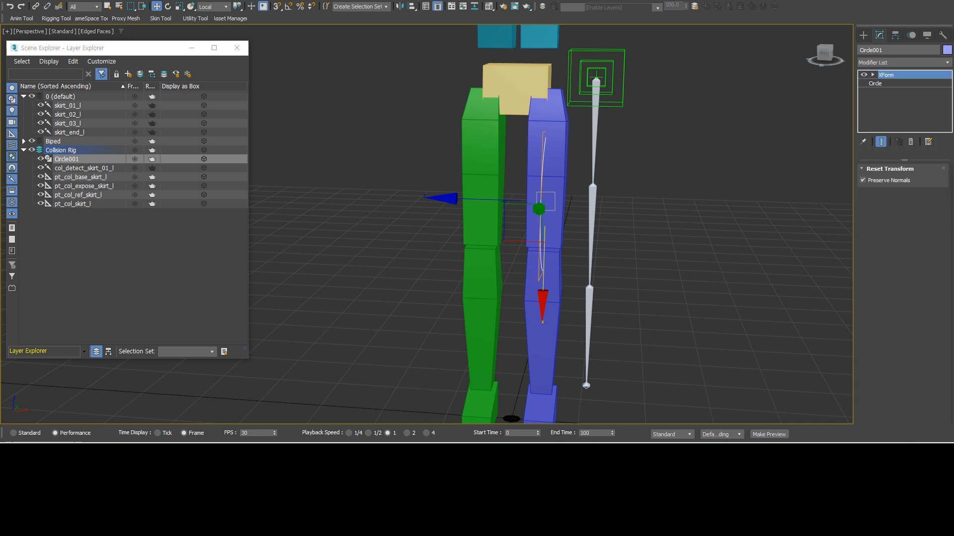
scroll(619, 248, up, 5)
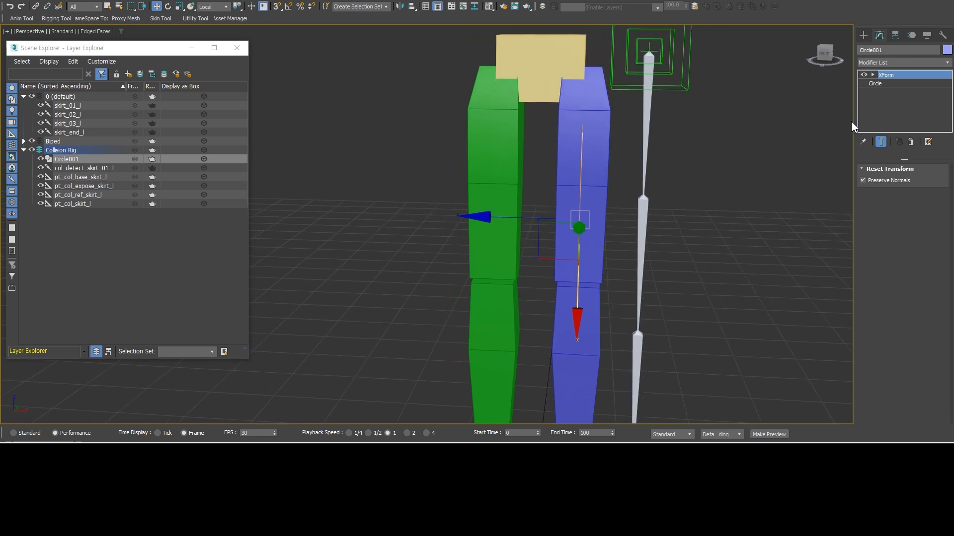
Rotate the XForm gizmo of Circle001 with angle snap so the circle lies horizontally around the left thigh.
click(873, 75)
click(889, 83)
middle_drag(711, 164, 673, 176)
key(e)
key(a)
drag(651, 187, 701, 291)
key(w)
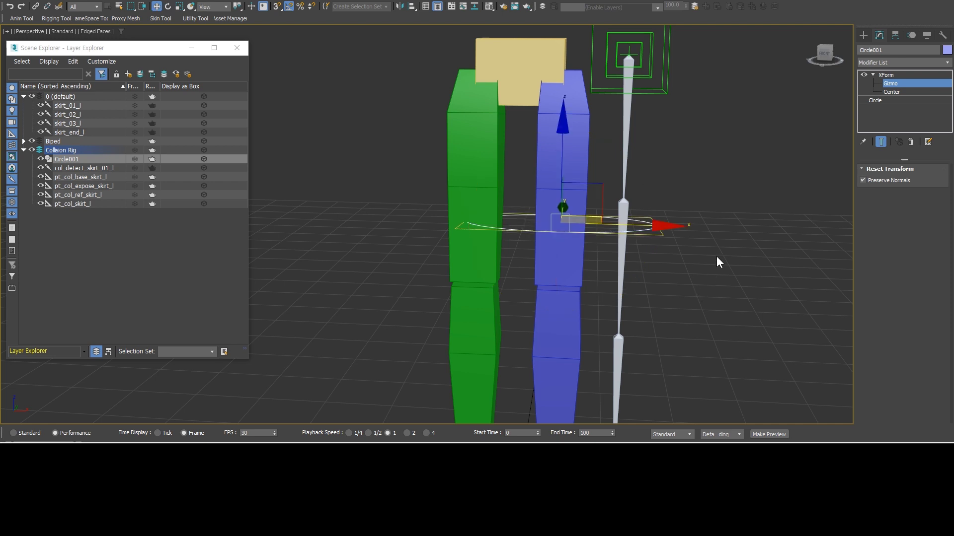
middle_drag(716, 257, 719, 261)
click(894, 85)
alt+middle_drag(706, 171, 646, 259)
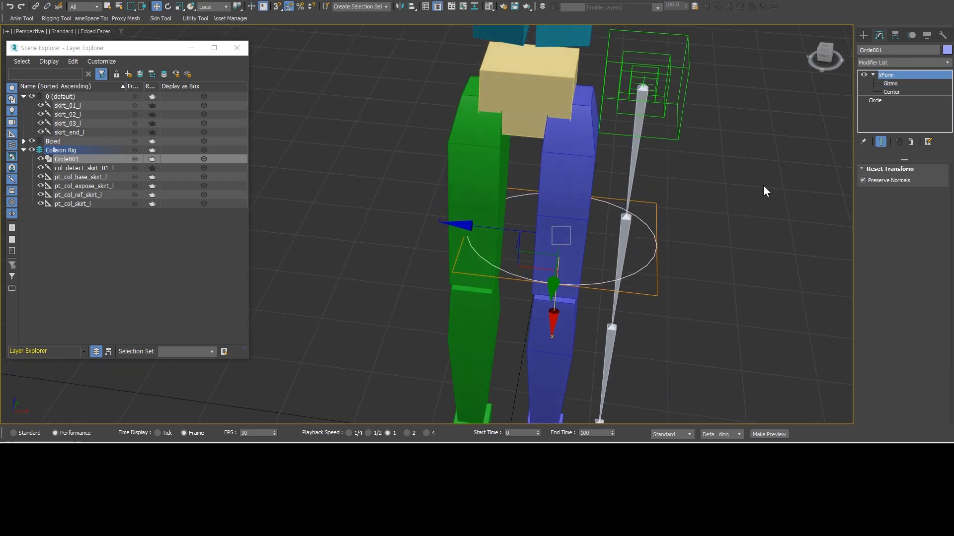
Reduce the base radius of Circle001 so it fits more closely around the left thigh.
click(890, 99)
click(872, 74)
alt+middle_drag(819, 149, 814, 172)
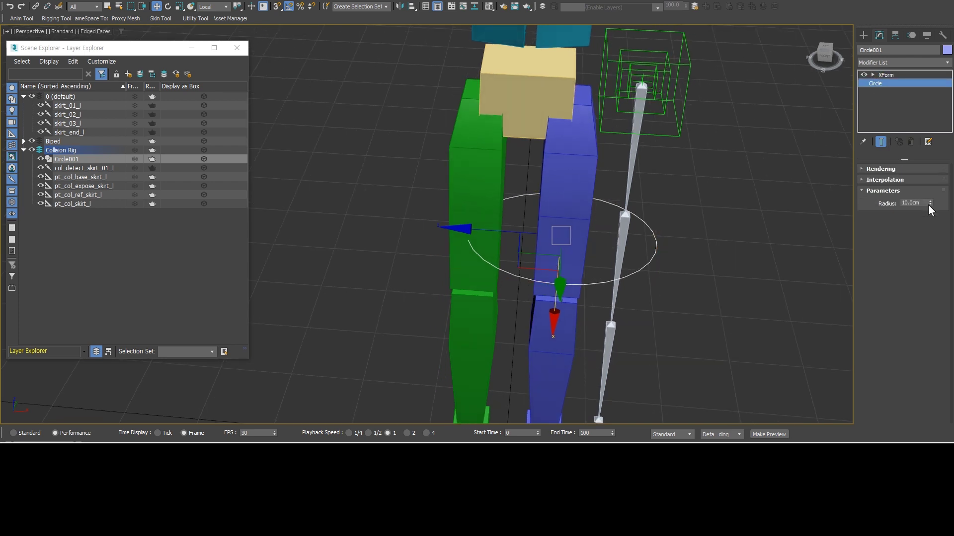
drag(929, 204, 936, 229)
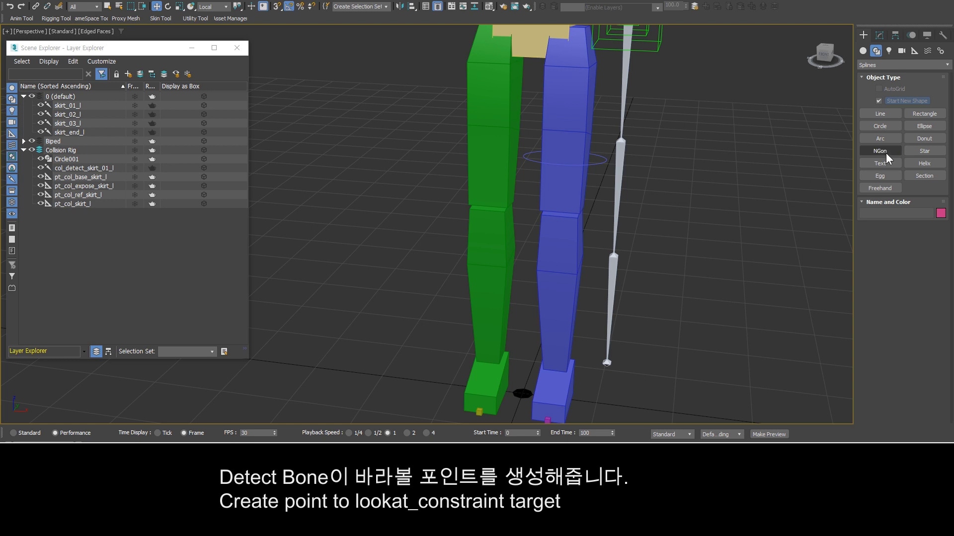
Create a Point helper with Box display on the ground in front of the biped's feet.
middle_drag(738, 172, 728, 163)
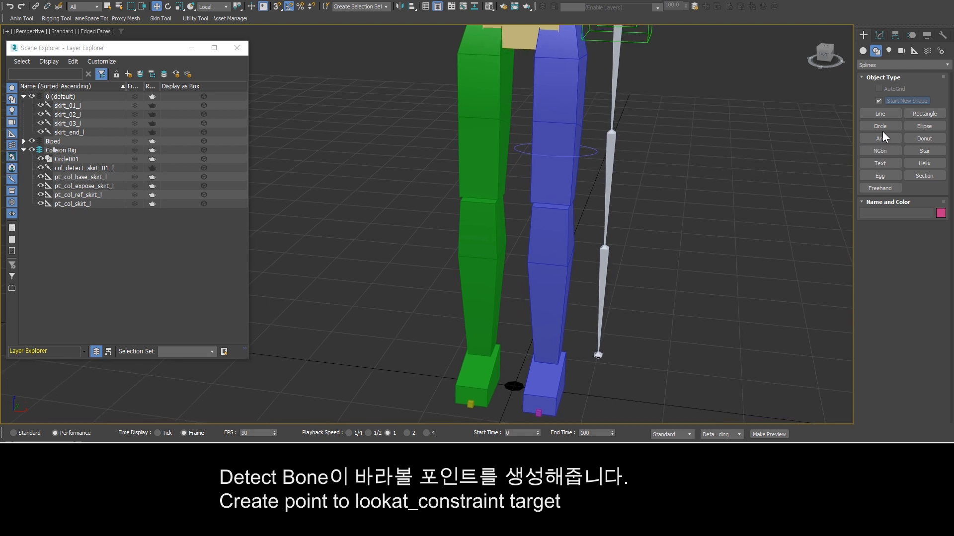
click(914, 50)
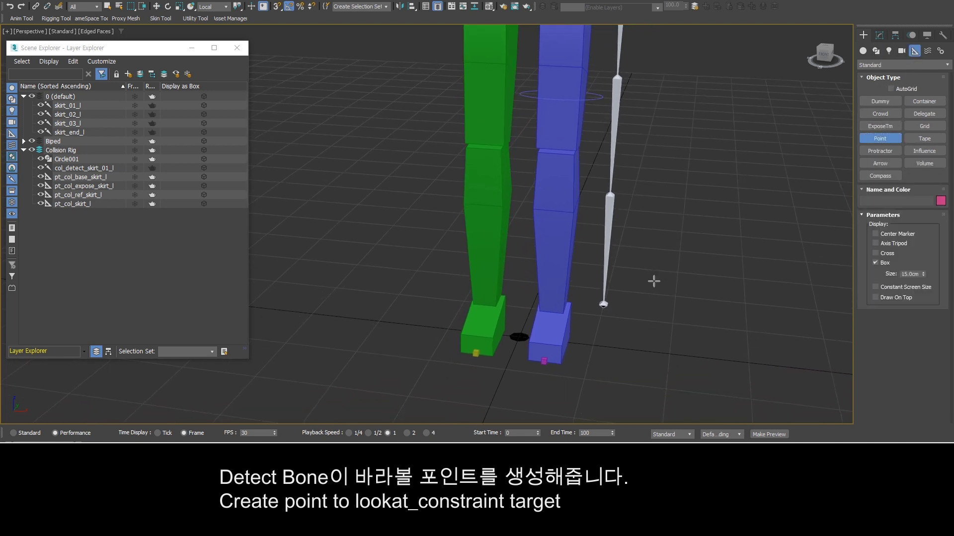
middle_drag(648, 331, 653, 276)
click(503, 387)
right_click(610, 325)
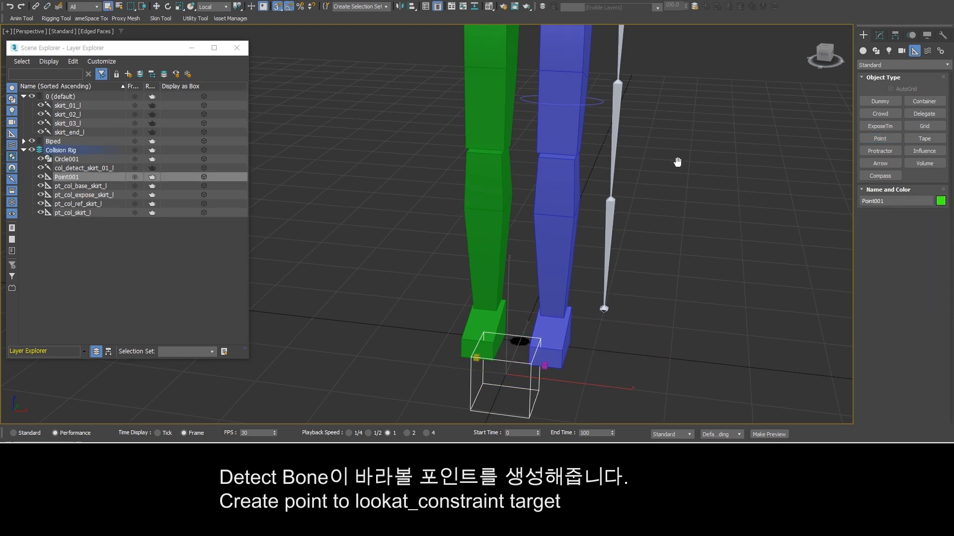
middle_drag(677, 159, 677, 281)
scroll(615, 248, up, 5)
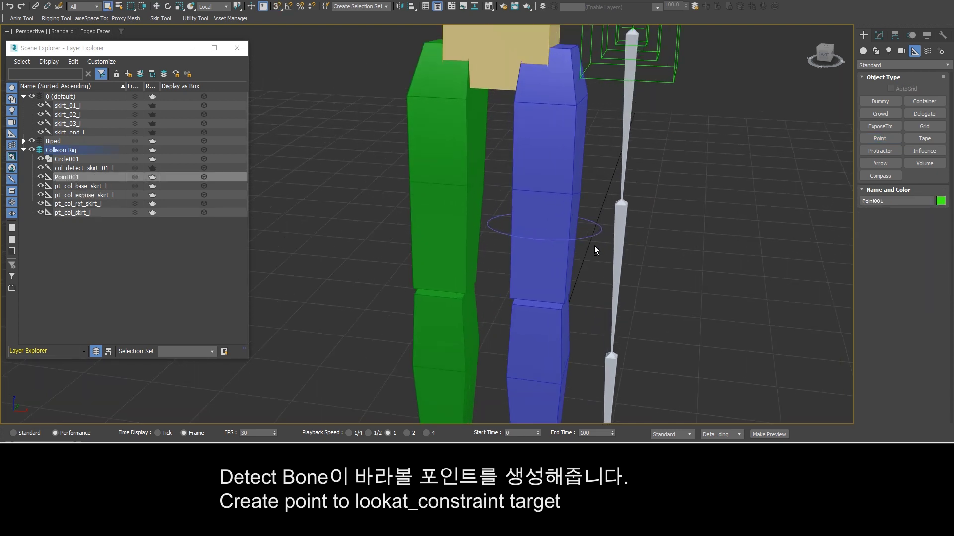
Rename the new point helper pt_col_target_leg_l and shrink its box size.
click(879, 35)
scroll(781, 172, down, 5)
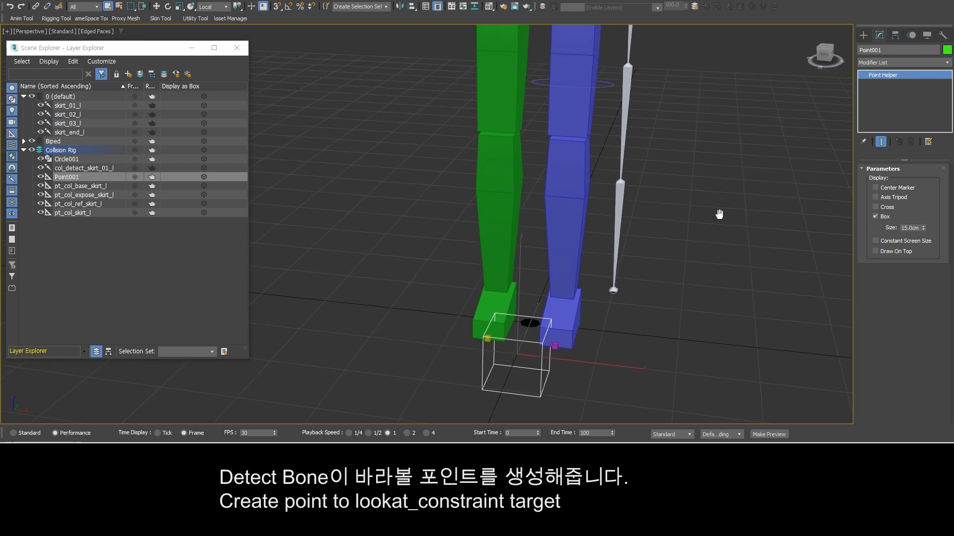
click(566, 375)
click(564, 365)
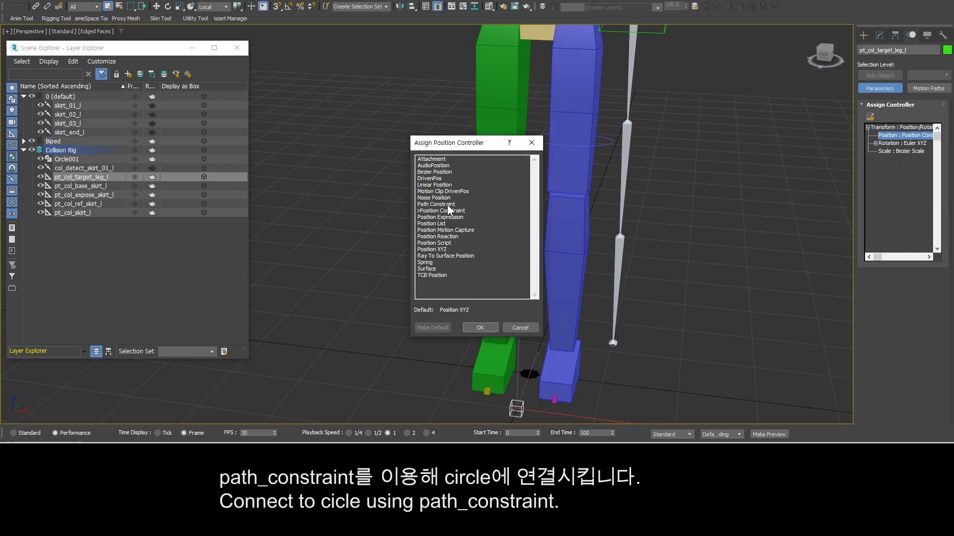
Assign a Path Constraint position controller to pt_col_target_leg_l and add Circle001 as its path.
double_click(447, 205)
scroll(910, 301, down, 3)
click(908, 298)
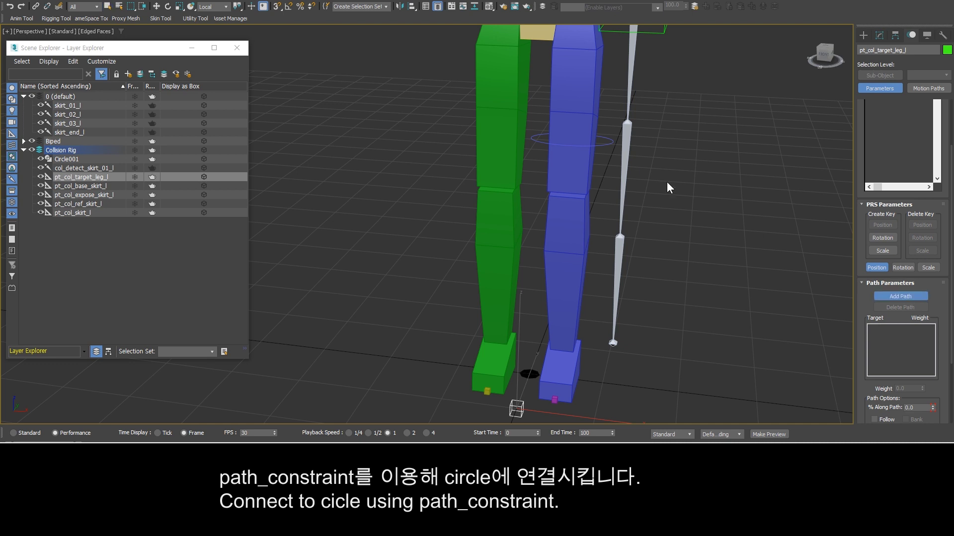
click(611, 142)
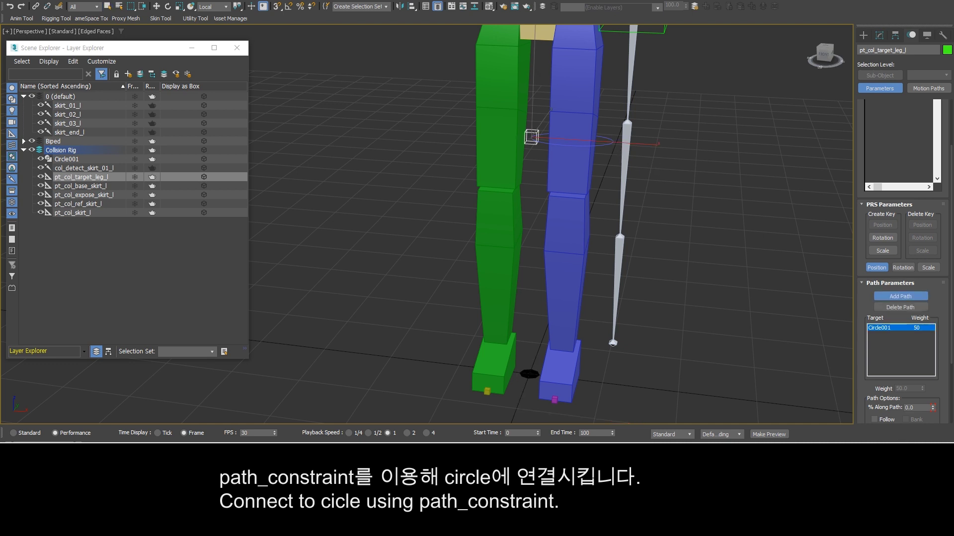
right_click(73, 445)
click(119, 402)
middle_drag(661, 174, 676, 221)
scroll(601, 190, up, 3)
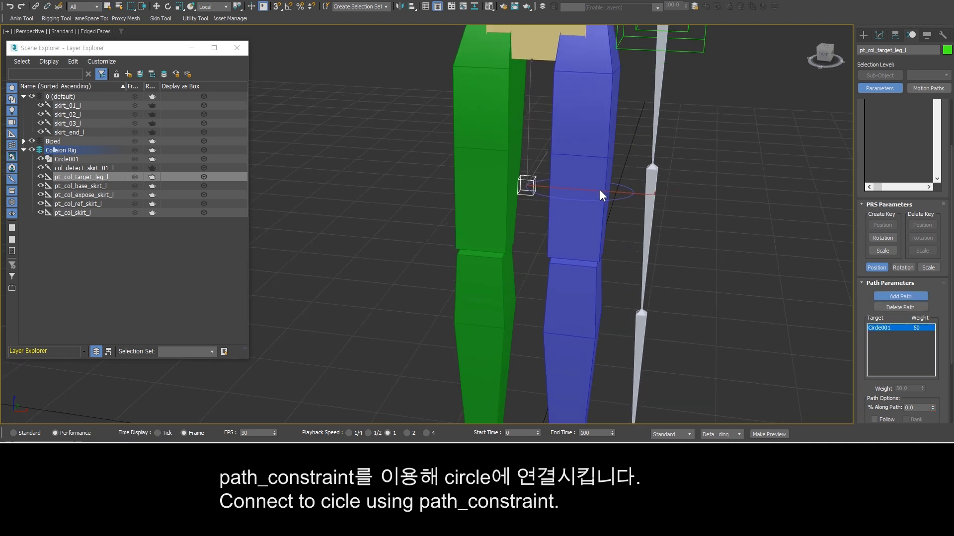
scroll(600, 190, up, 1)
middle_drag(600, 190, 582, 219)
click(885, 295)
drag(863, 292, 859, 200)
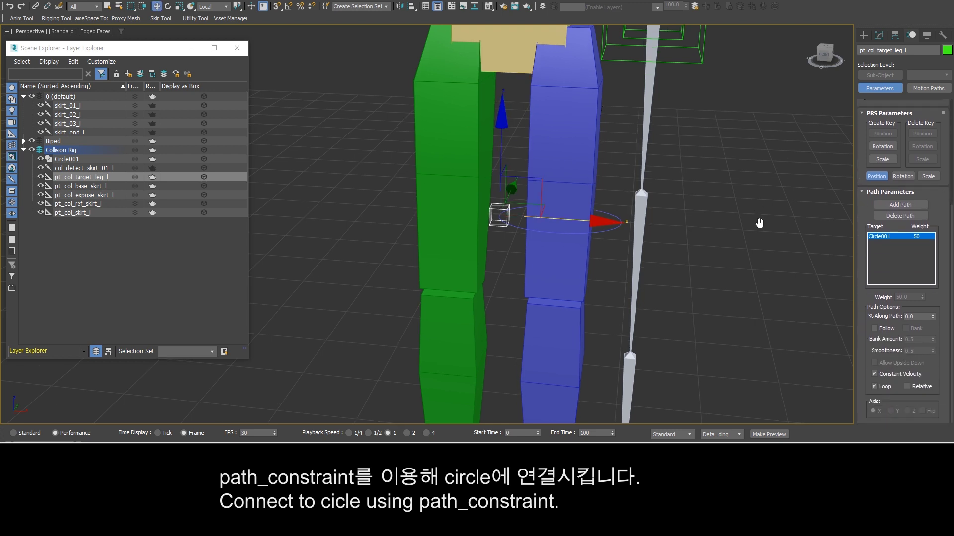
Set the % Along Path of pt_col_target_leg_l to 55.2, placing it on the circle's outer side near the skirt bone.
middle_drag(760, 223, 782, 265)
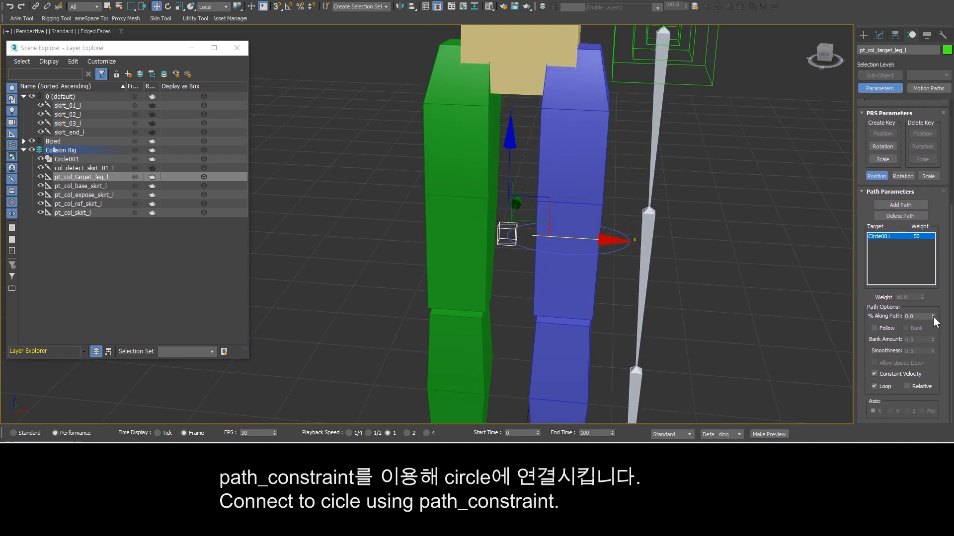
drag(933, 318, 932, 293)
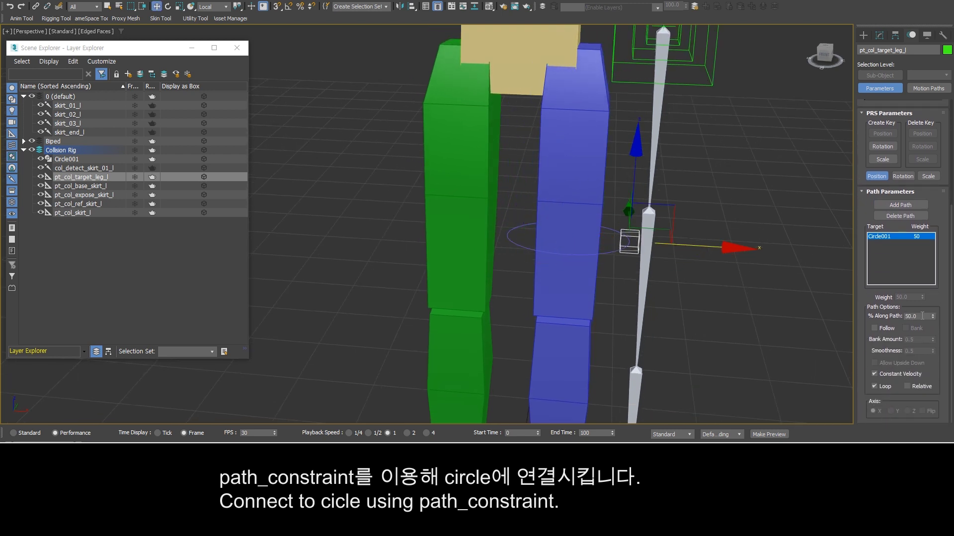
double_click(922, 315)
alt+middle_drag(730, 174, 767, 307)
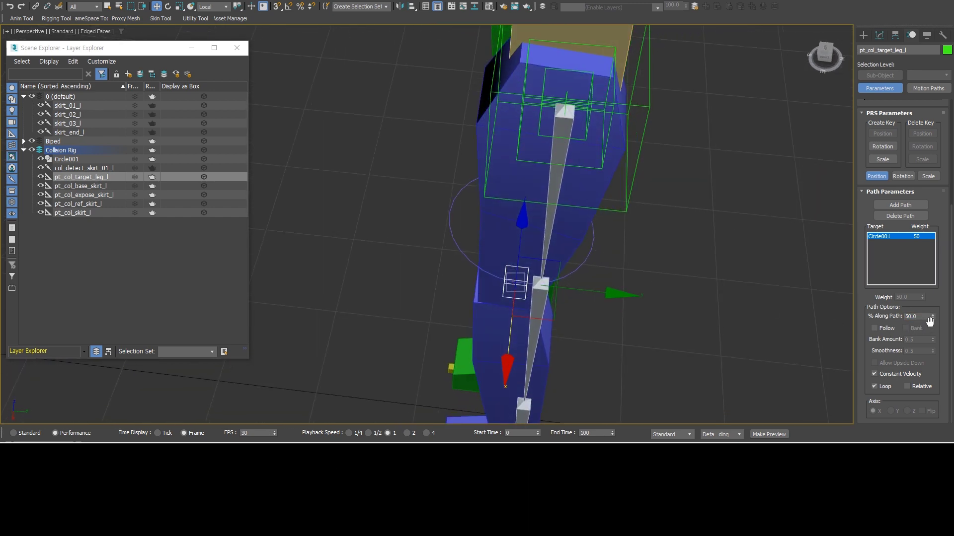
drag(932, 316, 933, 290)
alt+middle_drag(587, 323, 687, 242)
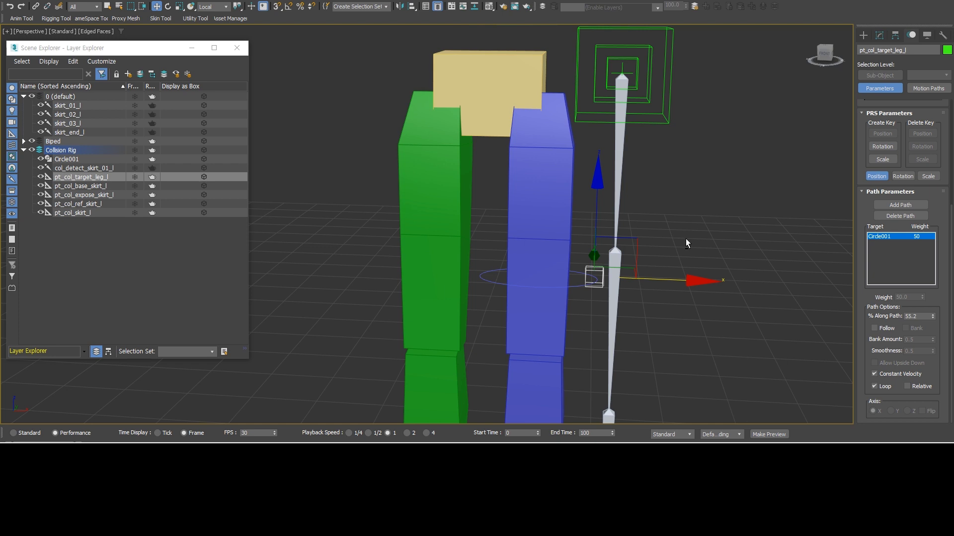
Enable Follow on the Path Constraint of pt_col_target_leg_l and set its follow axis to Z with Flip.
click(874, 328)
middle_drag(669, 304, 654, 304)
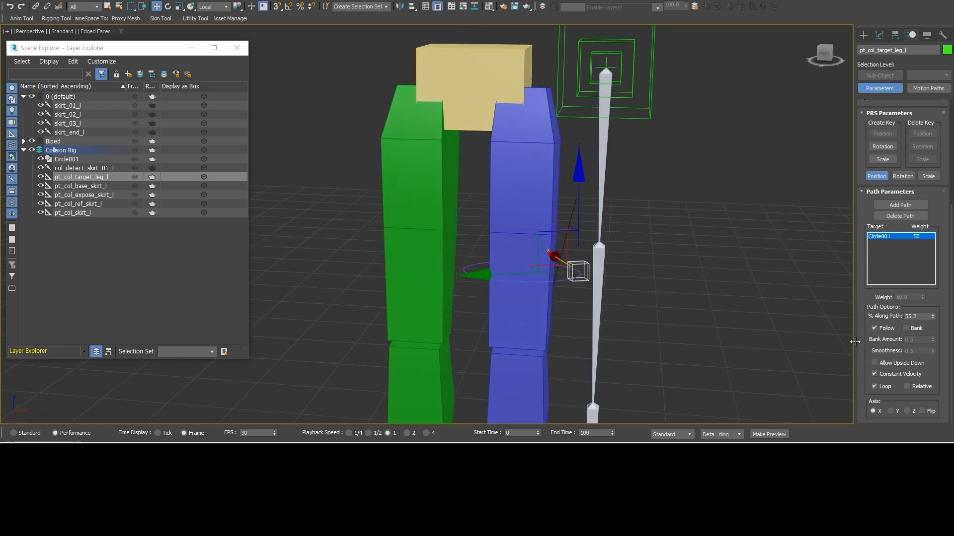
click(892, 411)
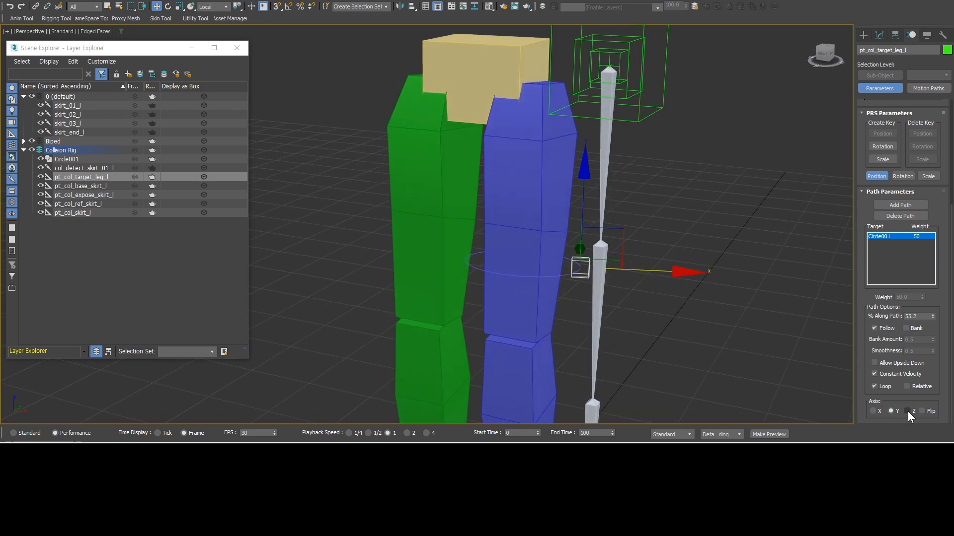
click(907, 412)
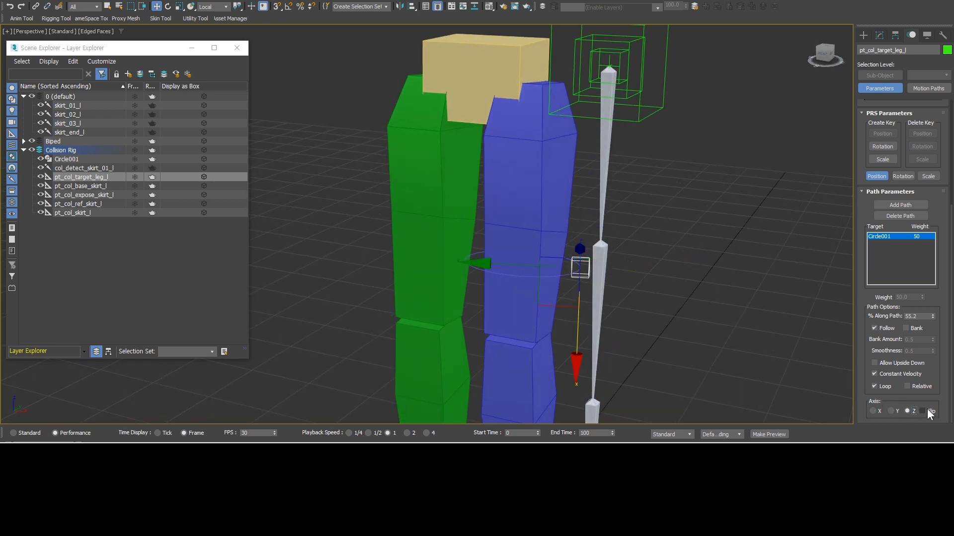
click(923, 411)
middle_drag(650, 212, 652, 178)
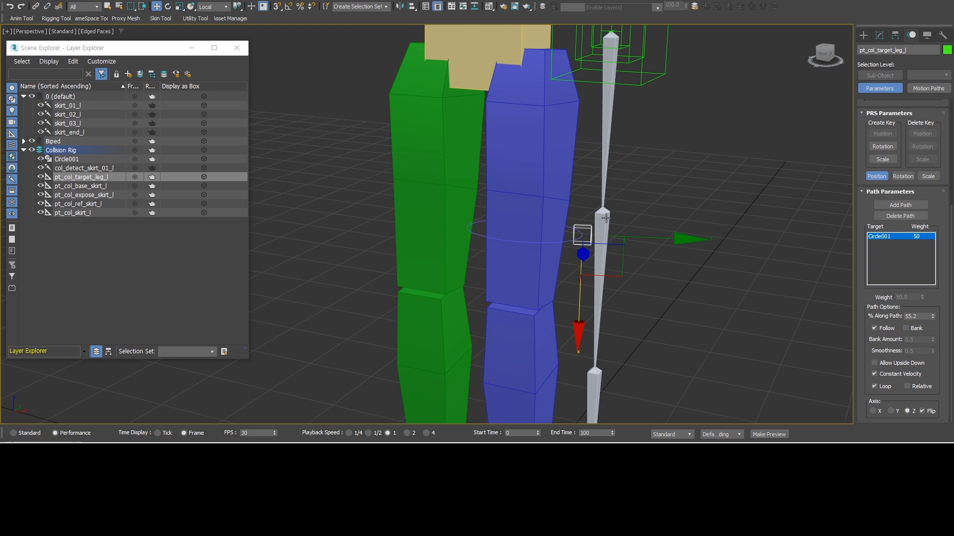
Compare the local axis orientation of skirt_02_l with that of pt_col_target_leg_l.
click(606, 218)
alt+middle_drag(610, 237, 591, 262)
click(576, 225)
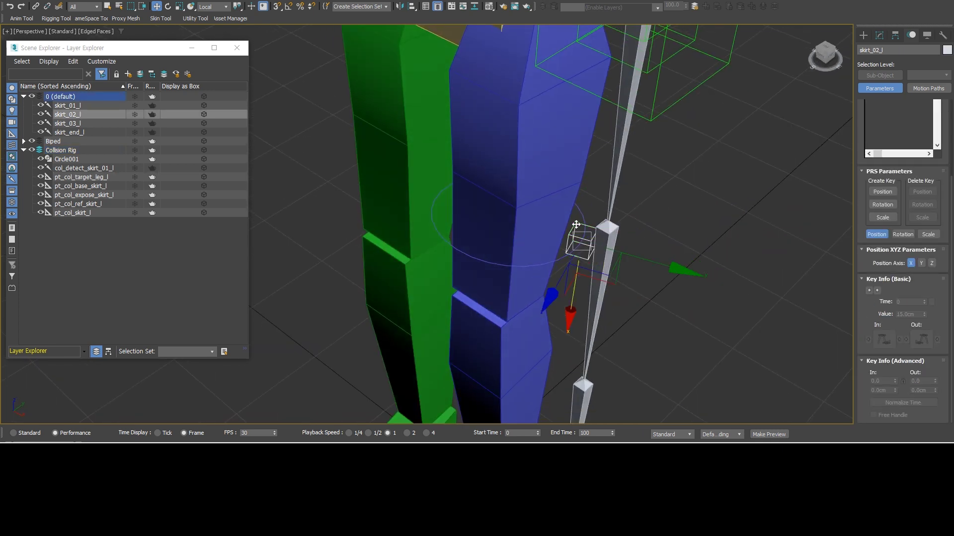
alt+middle_drag(575, 225, 564, 227)
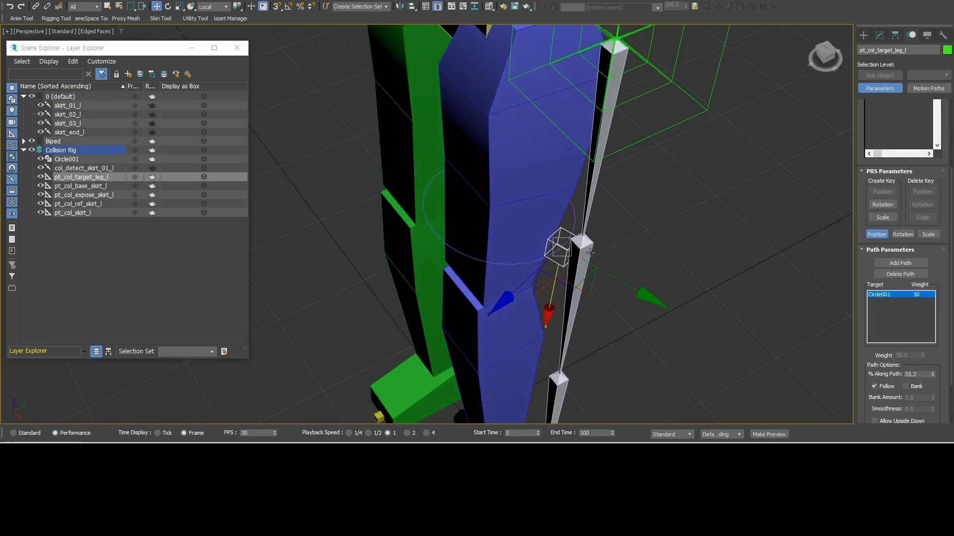
click(563, 228)
click(589, 246)
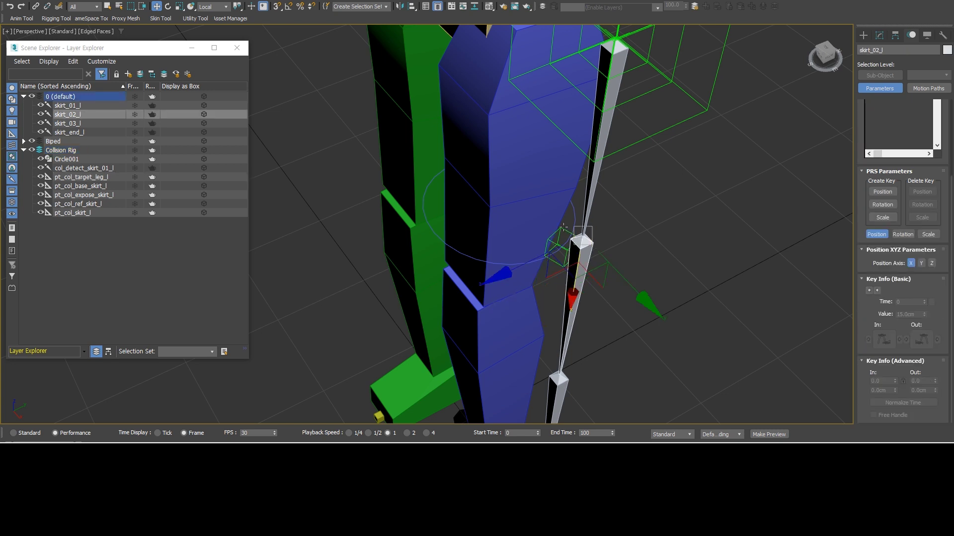
click(563, 227)
alt+middle_drag(606, 246, 771, 252)
drag(858, 259, 864, 180)
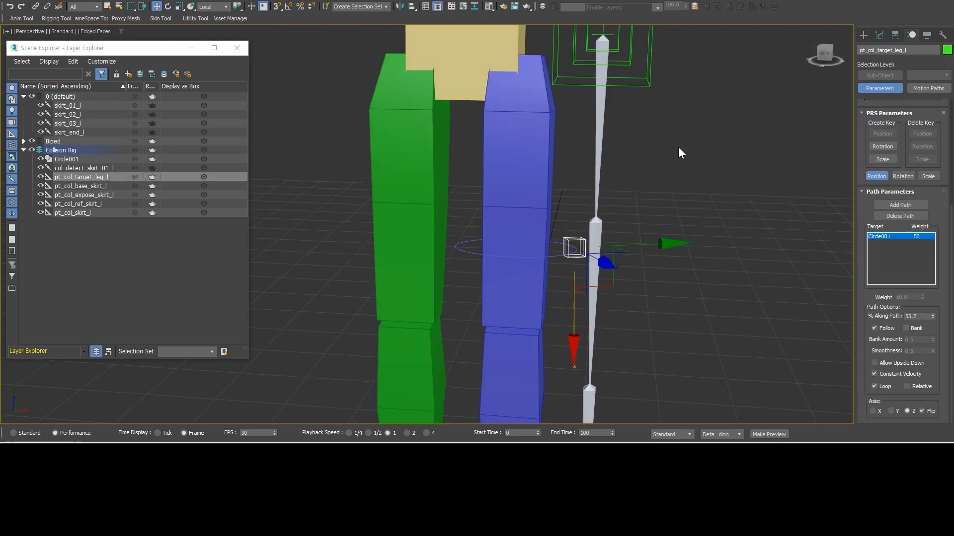
mouse_move(680, 152)
middle_down()
mouse_move(651, 194)
mouse_move(663, 158)
middle_up()
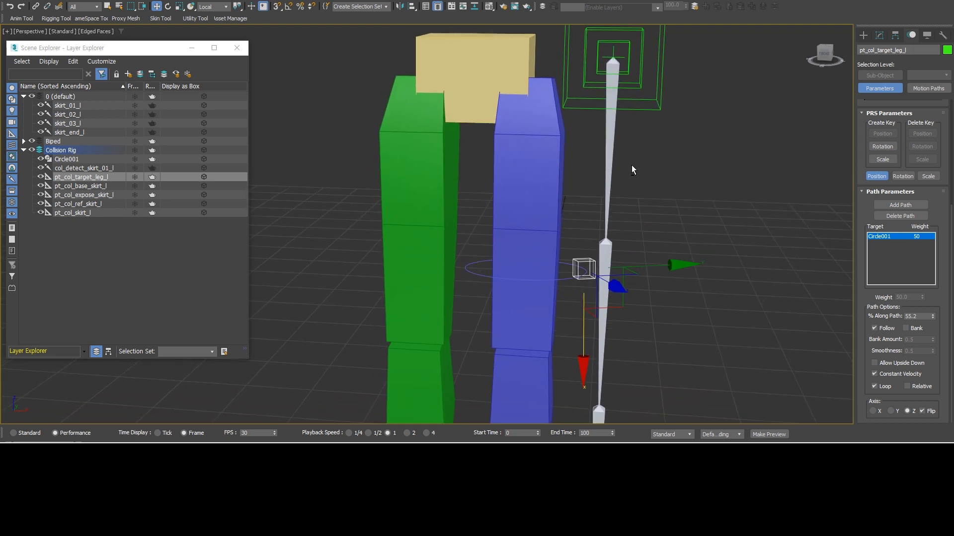
scroll(605, 214, up, 2)
Assign a Link Constraint transform controller to Circle001 and link it to Bip001 L Thigh.
click(463, 274)
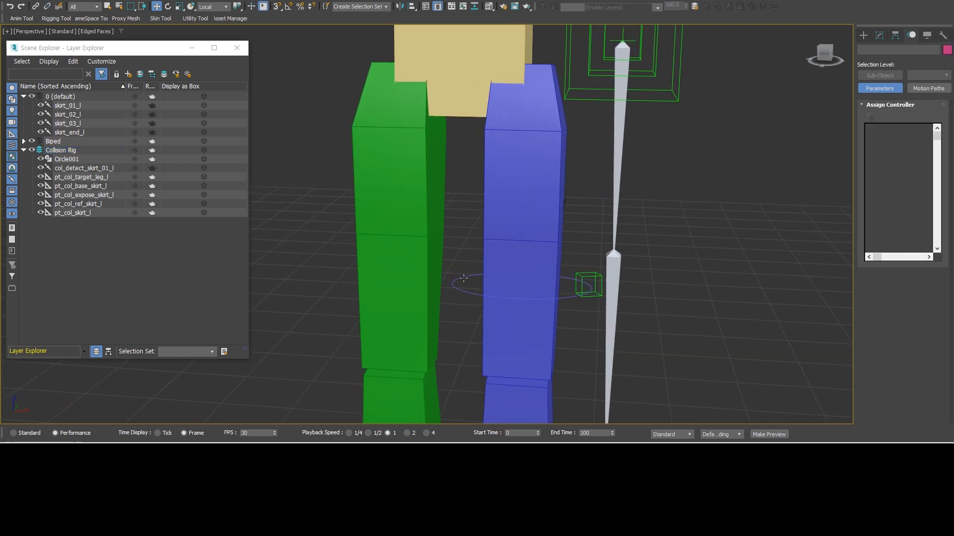
click(880, 127)
click(870, 117)
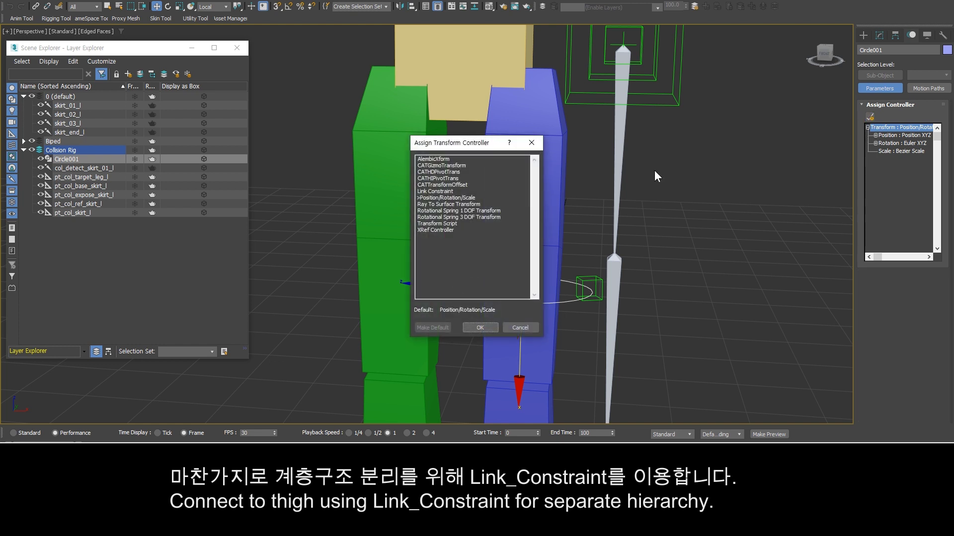
click(445, 192)
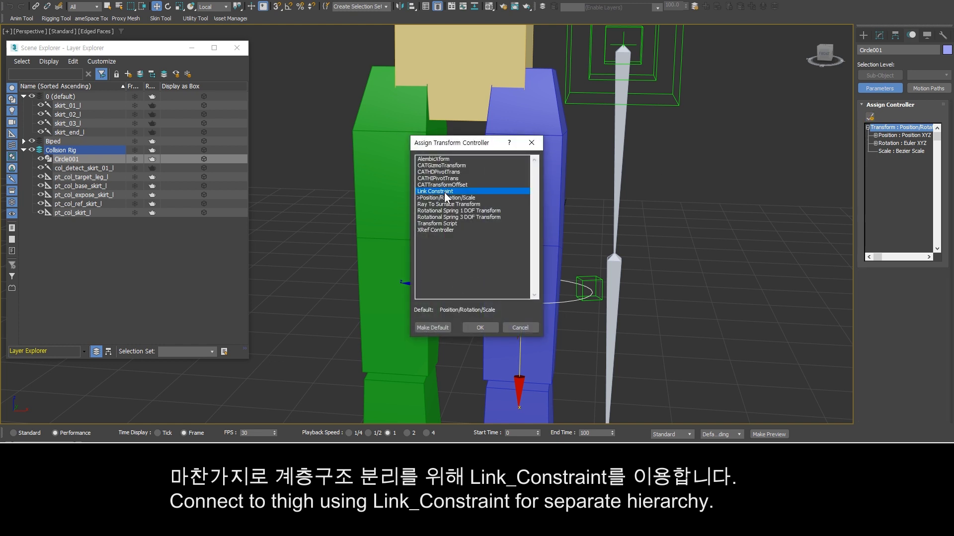
click(480, 328)
click(892, 367)
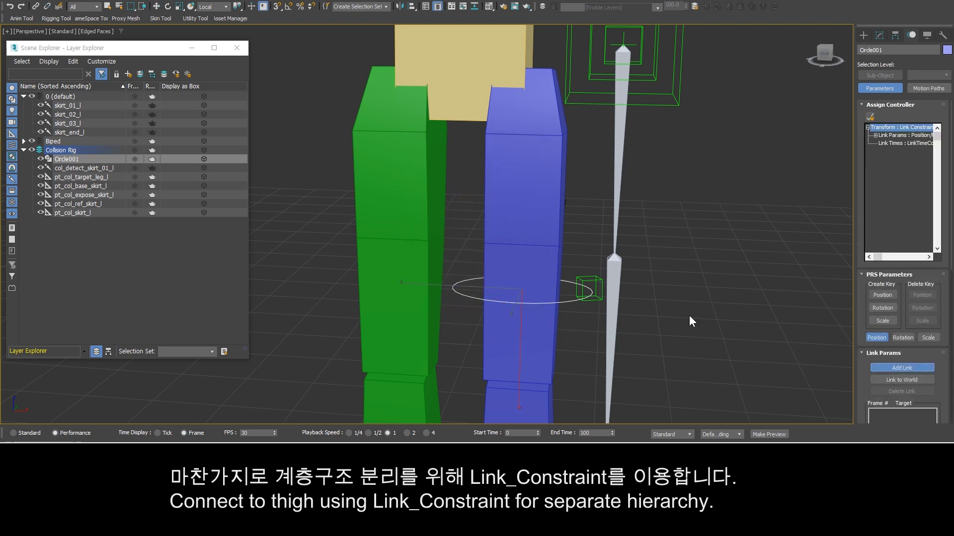
click(562, 208)
click(889, 366)
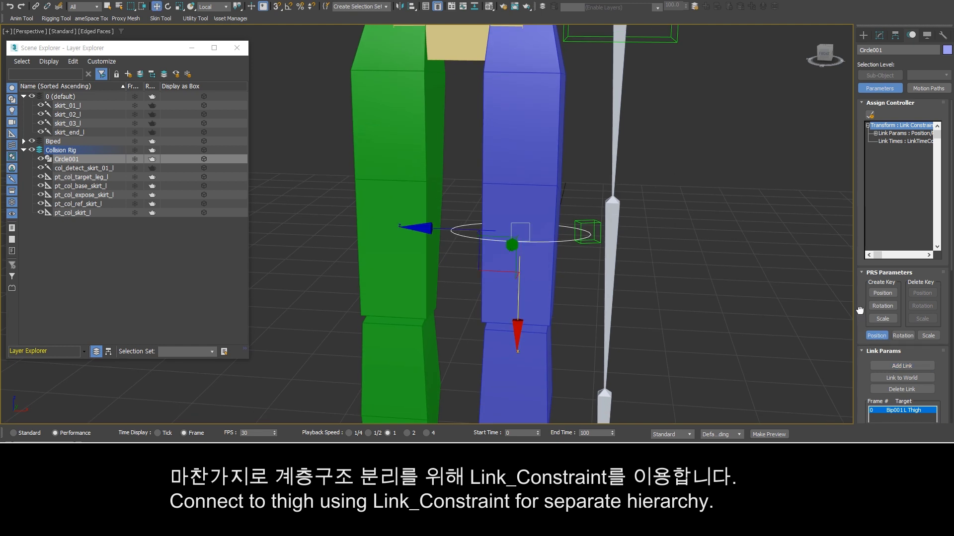
drag(860, 310, 833, 397)
middle_drag(678, 235, 681, 281)
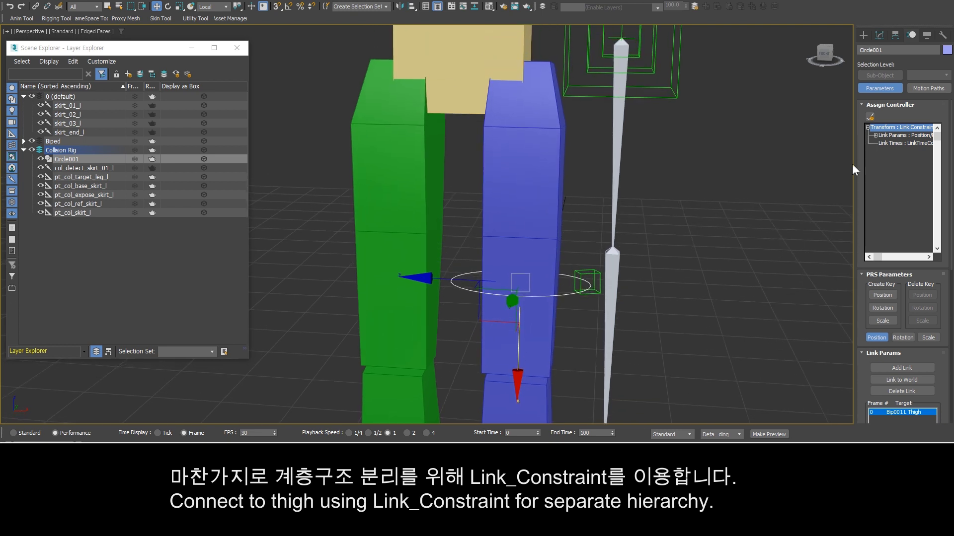
alt+middle_drag(769, 169, 758, 200)
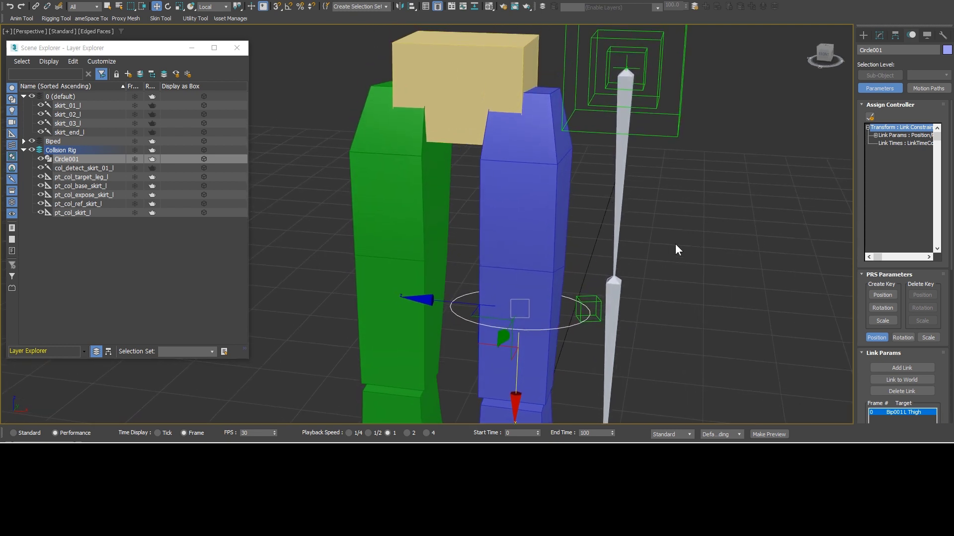
Rename Circle001 as crv_col_leg_l.
click(669, 242)
click(109, 158)
text(crv_col_leg_l)
key(Return)
middle_drag(671, 247, 672, 207)
click(672, 206)
Try rotating col_detect_skirt_01_l toward the thigh and cancel each rotation.
click(101, 167)
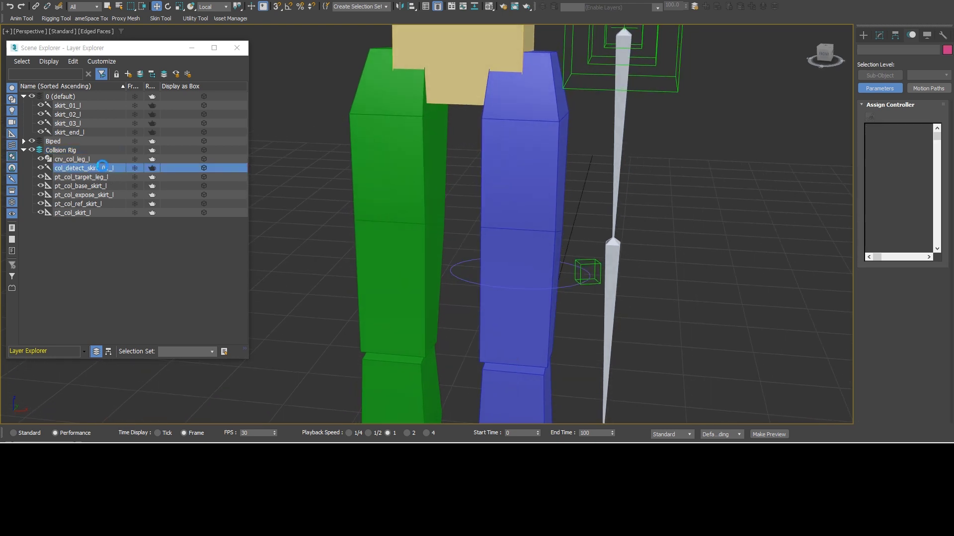
middle_drag(718, 137, 731, 192)
key(e)
drag(709, 144, 707, 178)
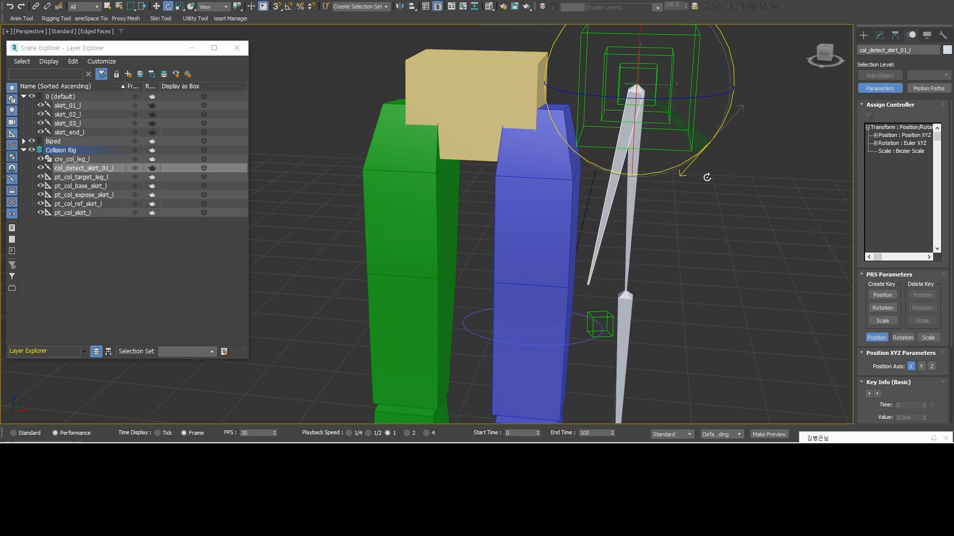
right_click(707, 177)
middle_drag(693, 217, 724, 205)
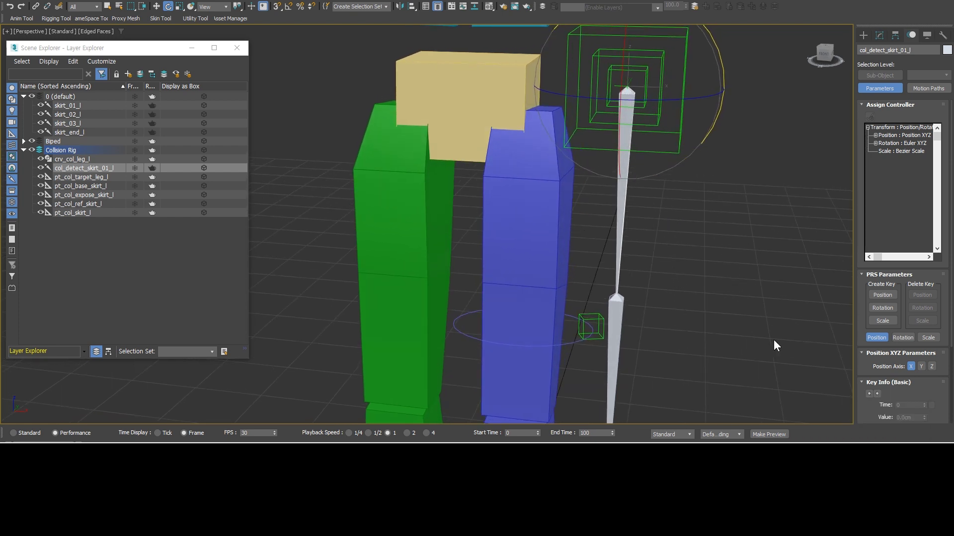
mouse_move(709, 187)
middle_down()
mouse_move(690, 202)
mouse_move(701, 181)
middle_up()
drag(704, 144, 690, 169)
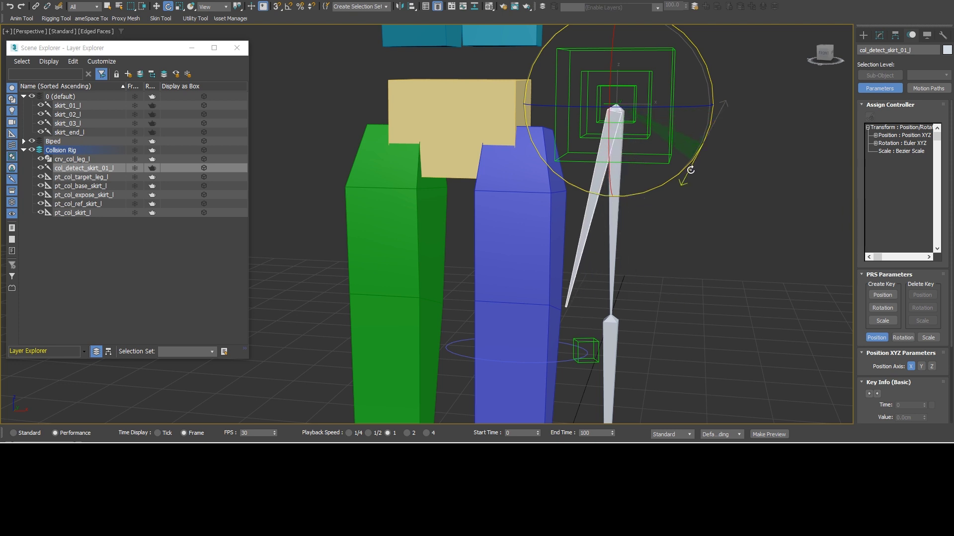
right_click(690, 170)
alt+middle_drag(713, 180, 705, 194)
Assign a LookAt Constraint rotation controller to col_detect_skirt_01_l and add pt_col_target_leg_l as its target.
click(887, 143)
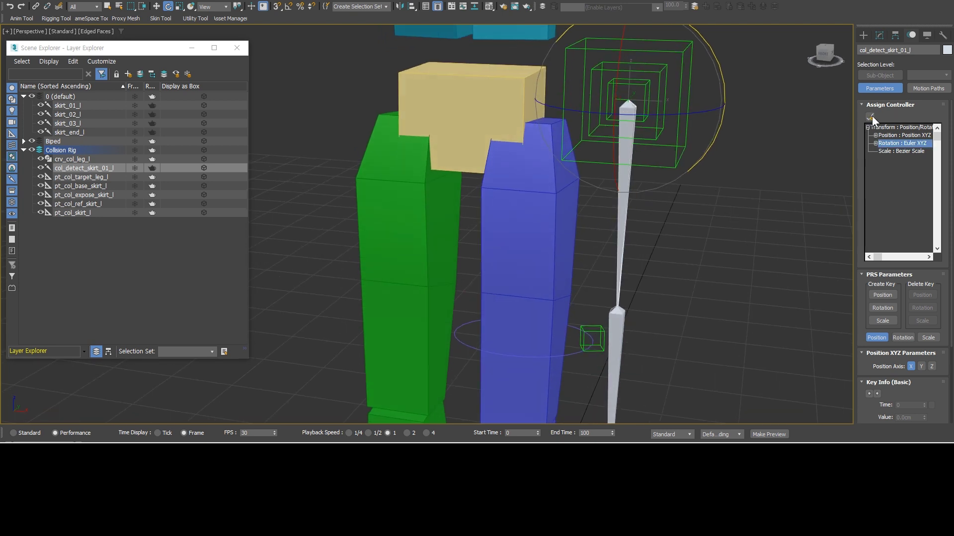
click(870, 117)
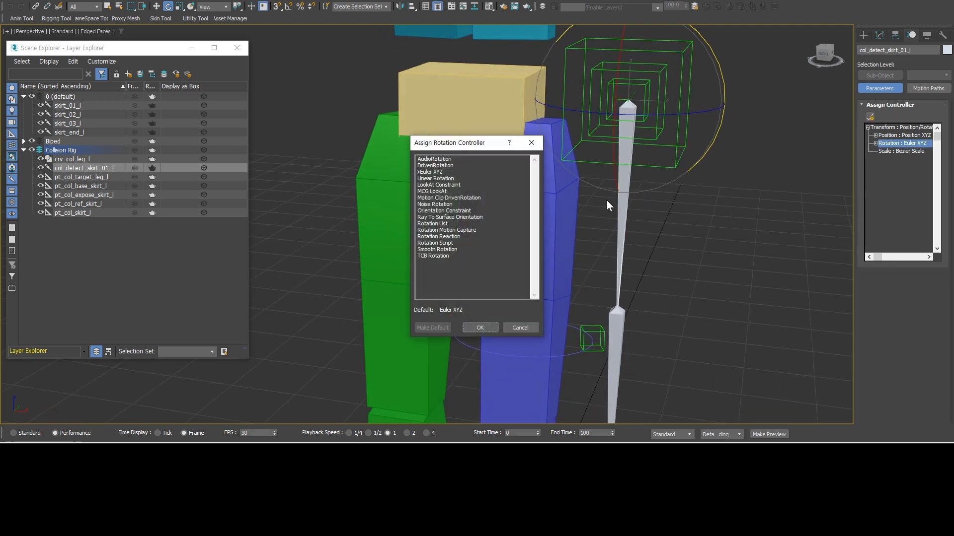
click(449, 212)
click(440, 185)
click(480, 325)
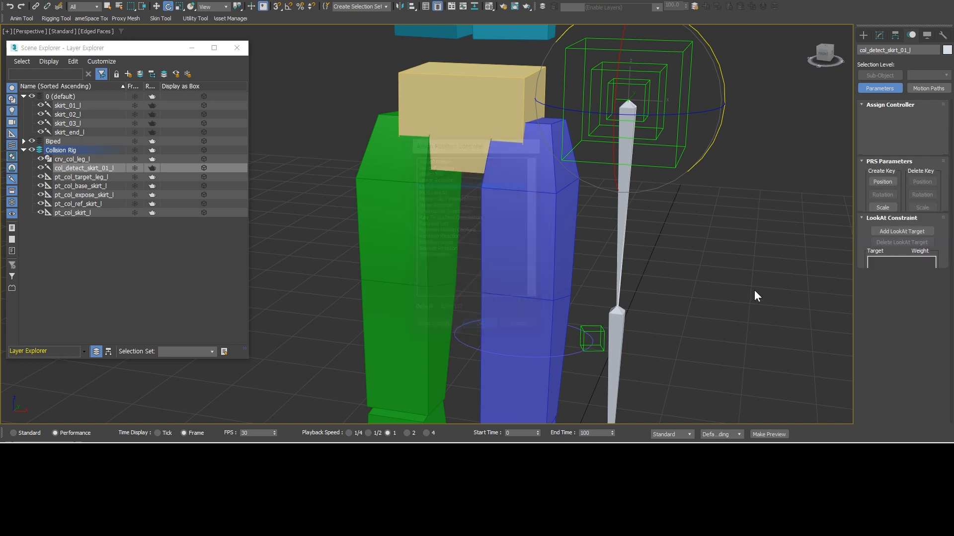
scroll(874, 288, down, 2)
click(885, 298)
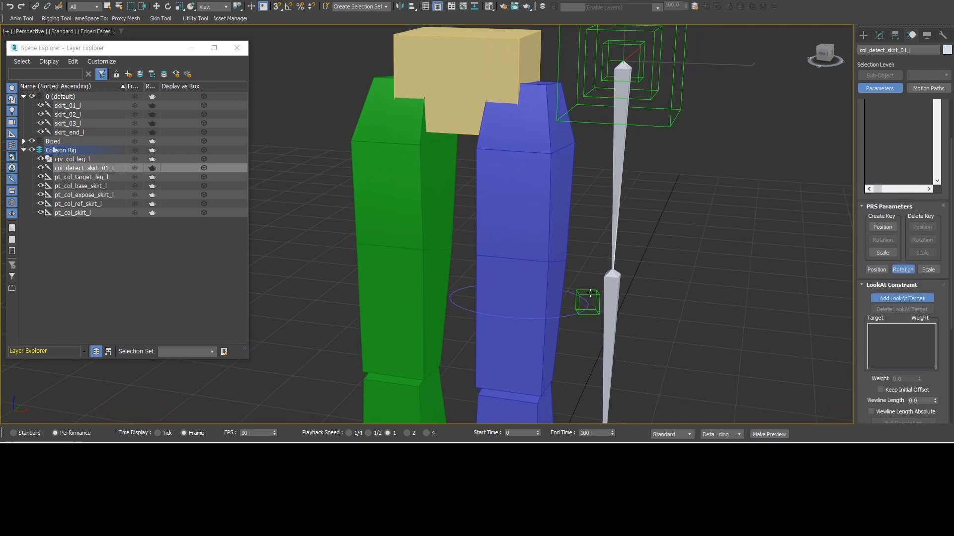
click(592, 290)
key(w)
alt+middle_drag(681, 237, 725, 273)
drag(864, 303, 865, 139)
Turn off the World upnode for the LookAt Constraint and pick pt_col_target_leg_l as the upnode.
click(884, 313)
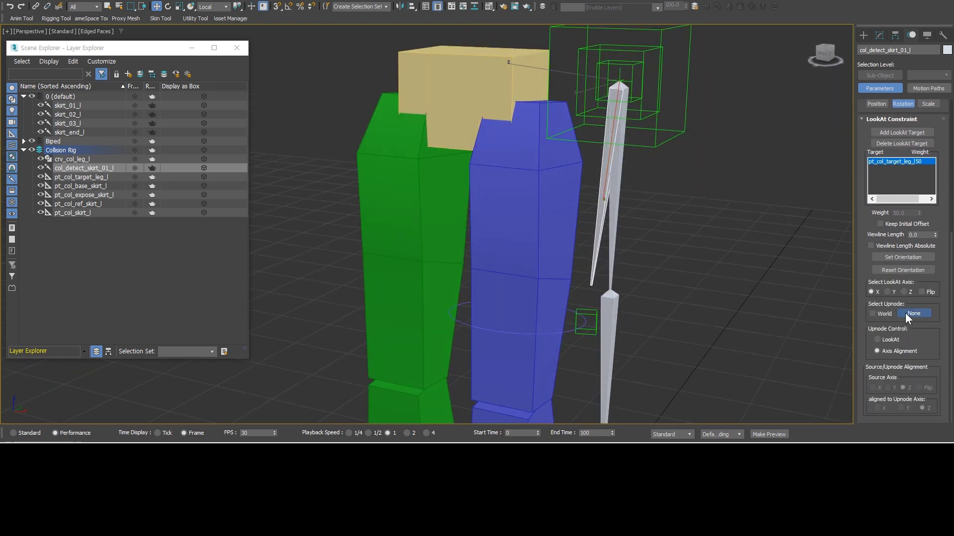
click(907, 313)
click(587, 309)
Test how the collision rig reacts to rotating Bip001 L Thigh, and undo the rotation.
alt+middle_drag(668, 208, 648, 236)
click(578, 269)
click(595, 271)
click(645, 213)
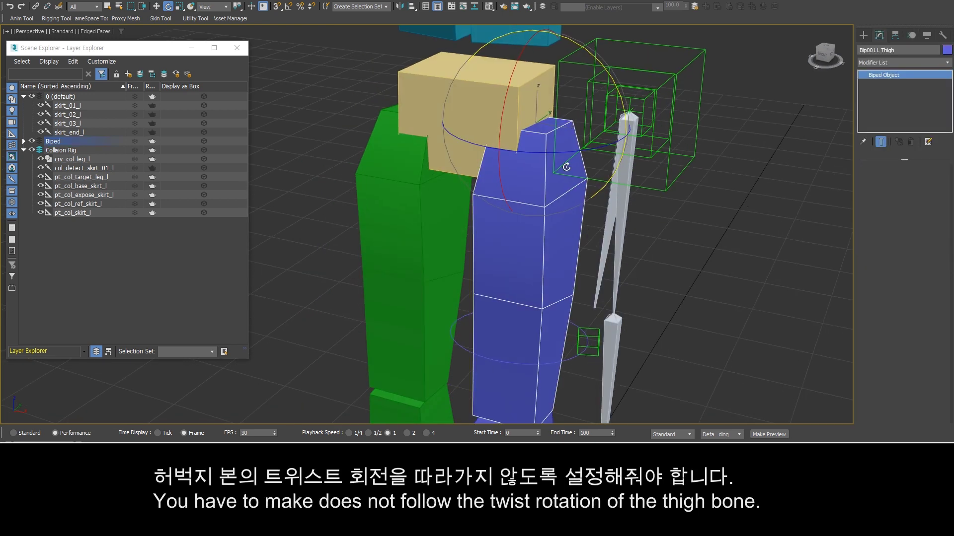
drag(570, 168, 565, 224)
key(ctrl+z)
Create a new layer named Twist Rig with no objects selected.
scroll(565, 224, down, 5)
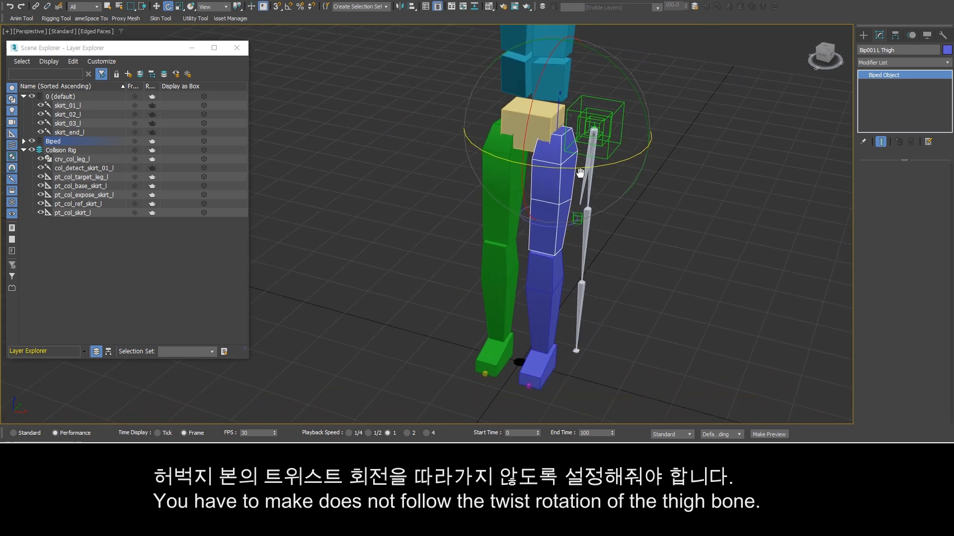
mouse_move(582, 173)
alt+middle_down()
mouse_move(598, 144)
mouse_move(578, 161)
alt+middle_up()
scroll(585, 159, up, 1)
click(677, 198)
right_click(104, 234)
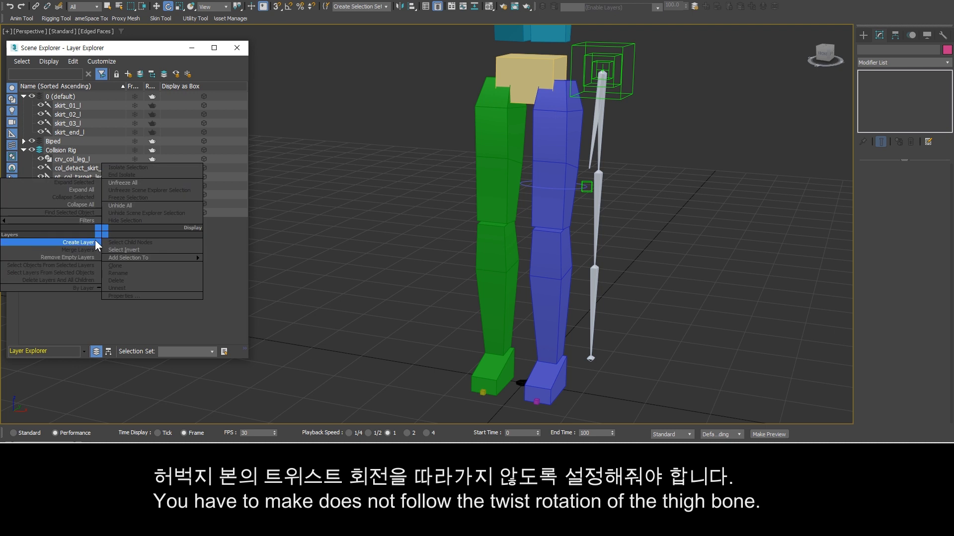
click(95, 240)
click(76, 223)
key(F2)
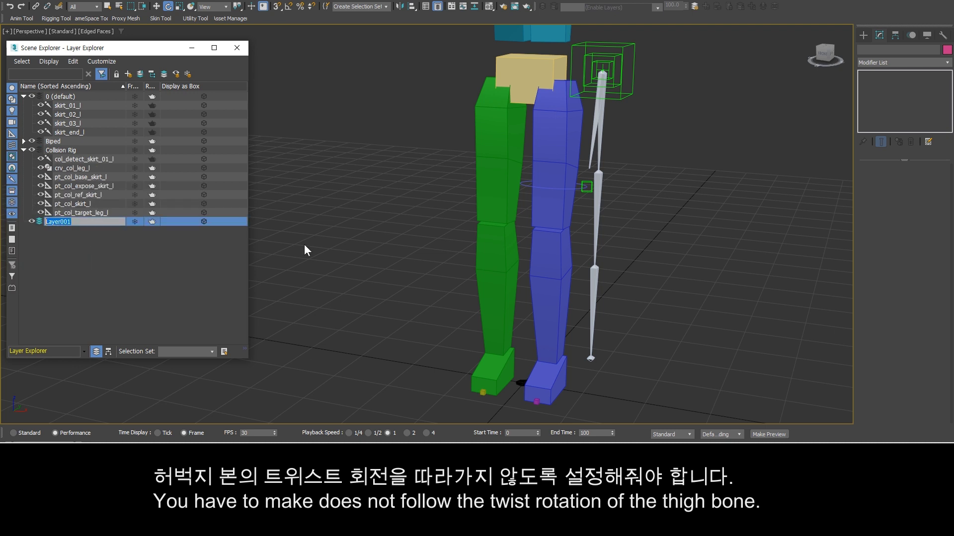
text(Twist Rig)
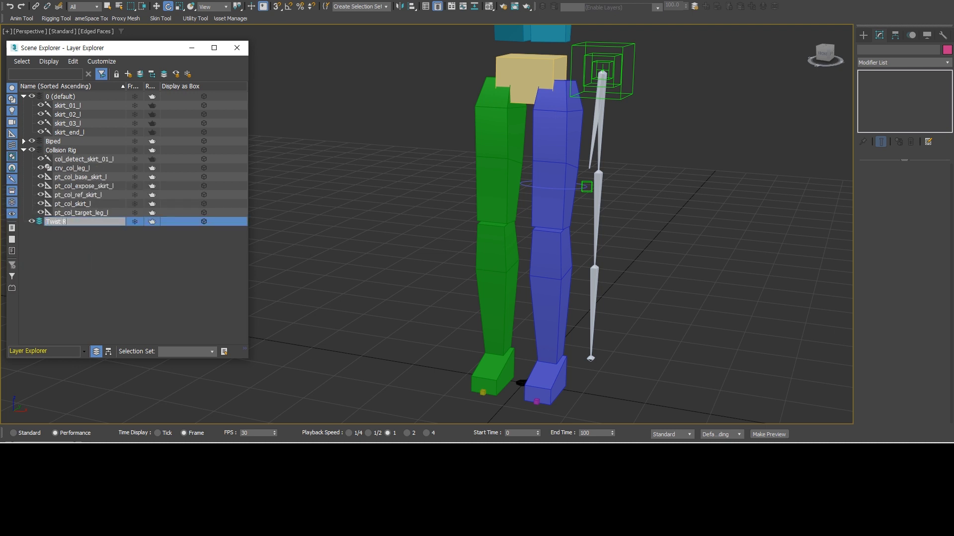
key(Return)
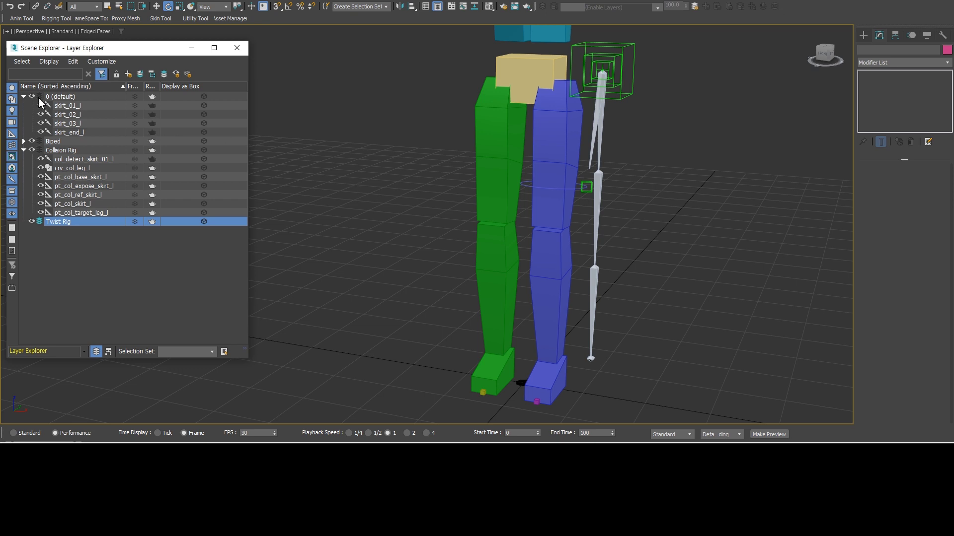
Create a Point helper with Box display in the Twist Rig layer, on the ground in front of the biped's feet.
middle_drag(427, 181, 427, 182)
click(862, 36)
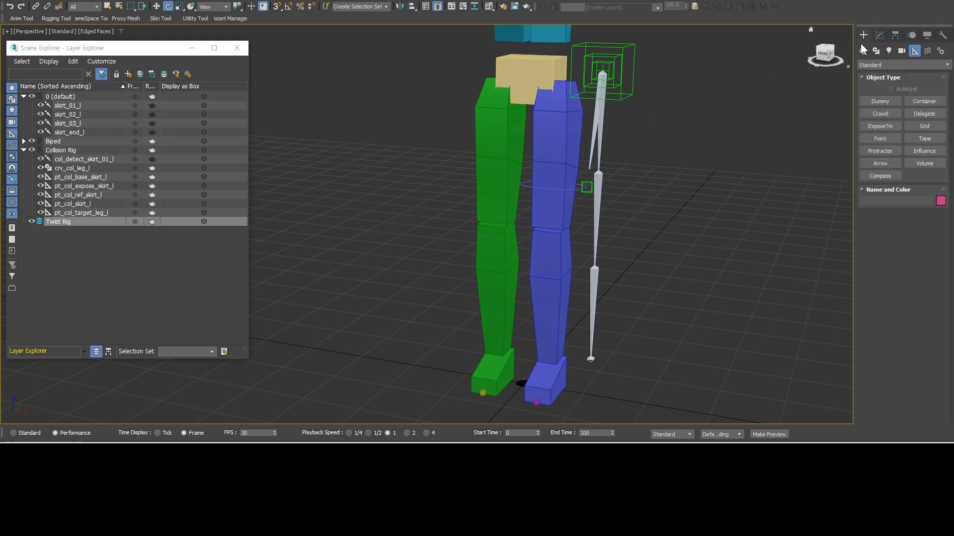
click(880, 139)
middle_drag(511, 393, 530, 336)
click(502, 368)
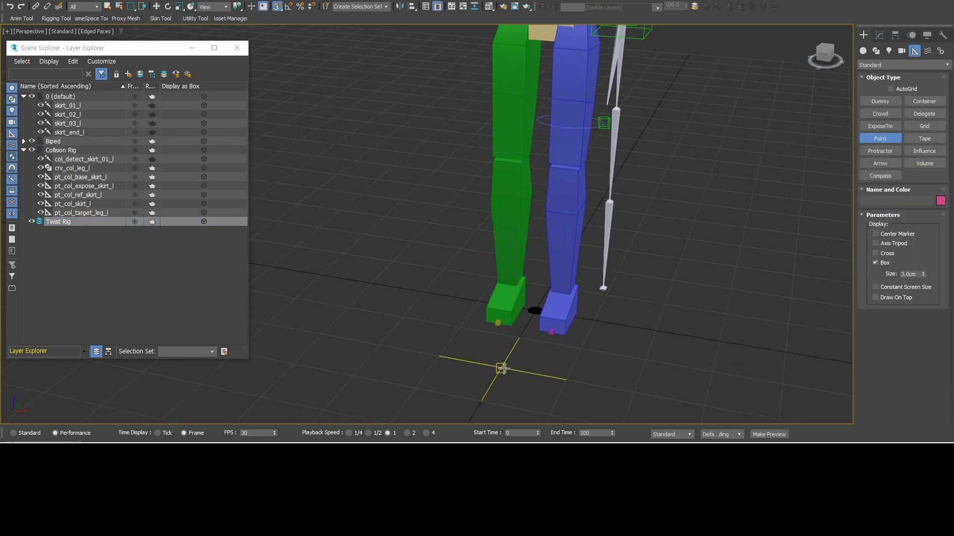
right_click(831, 167)
click(879, 35)
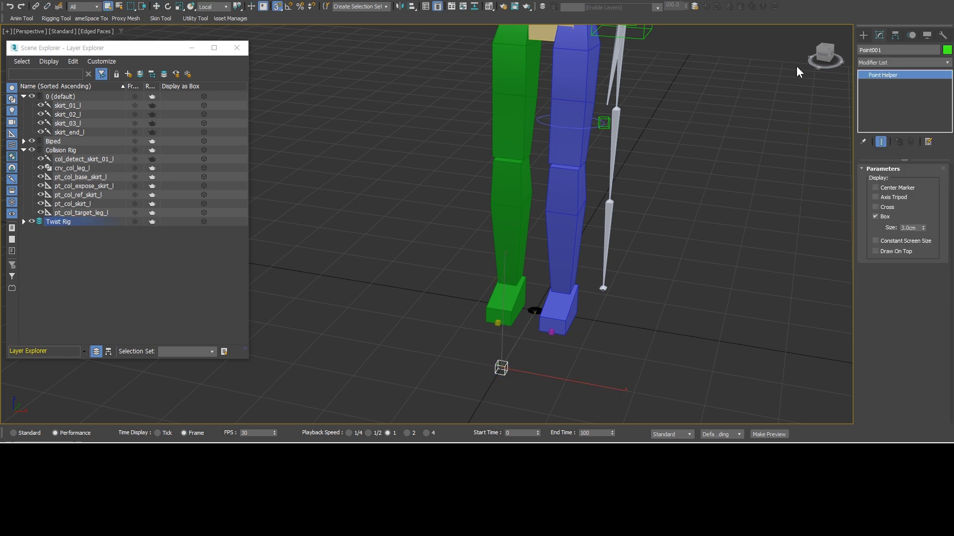
middle_drag(670, 99, 652, 252)
scroll(565, 220, up, 1)
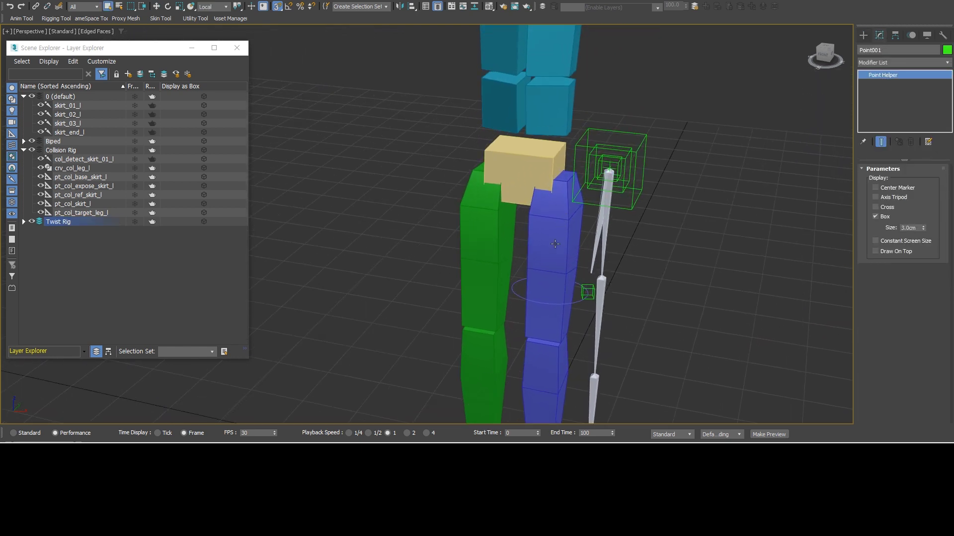
Align the new box point helper to Bip001 L Thigh in position and orientation on all axes, working in wireframe display.
alt+middle_drag(555, 244, 591, 198)
key(F3)
key(alt+a)
click(592, 198)
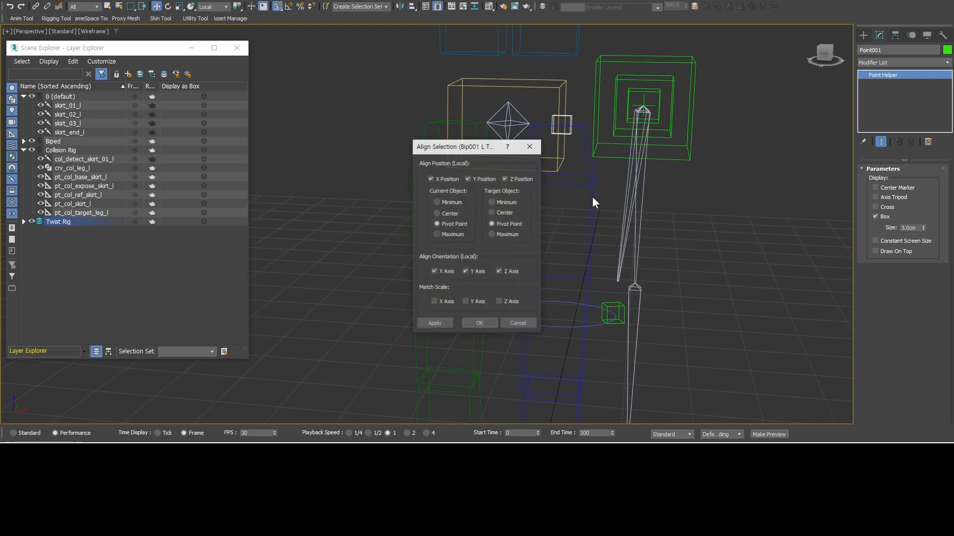
click(493, 321)
scroll(575, 232, up, 2)
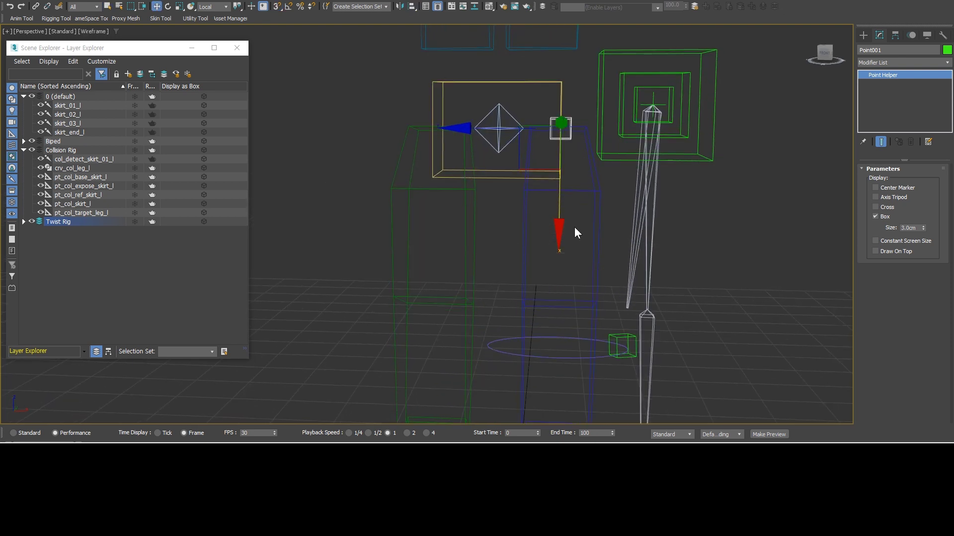
Slide the box helper about 5.2 cm down the left thigh and link it to Bip001 L Thigh, with the Transform Type-In open.
alt+middle_drag(576, 234, 464, 201)
key(F12)
click(36, 6)
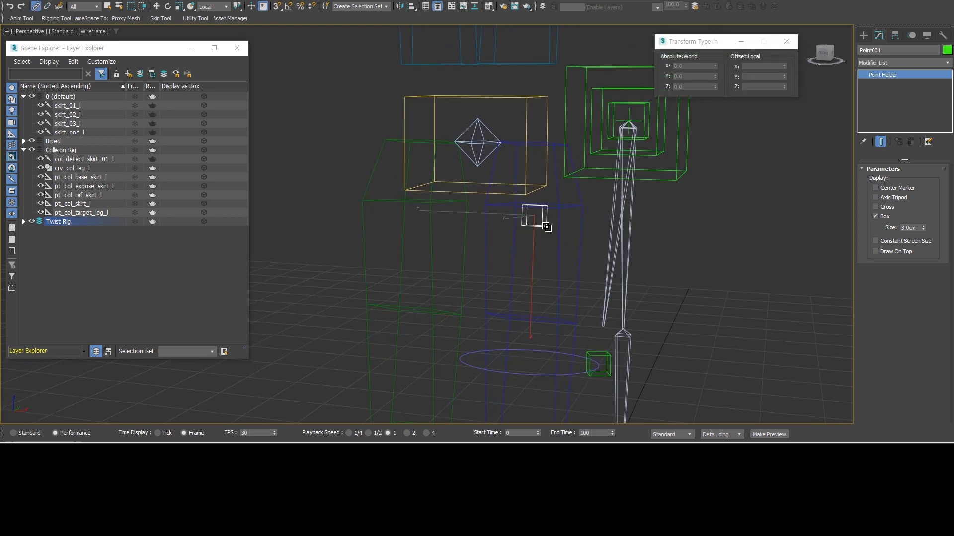
drag(546, 227, 563, 228)
middle_drag(670, 199, 677, 213)
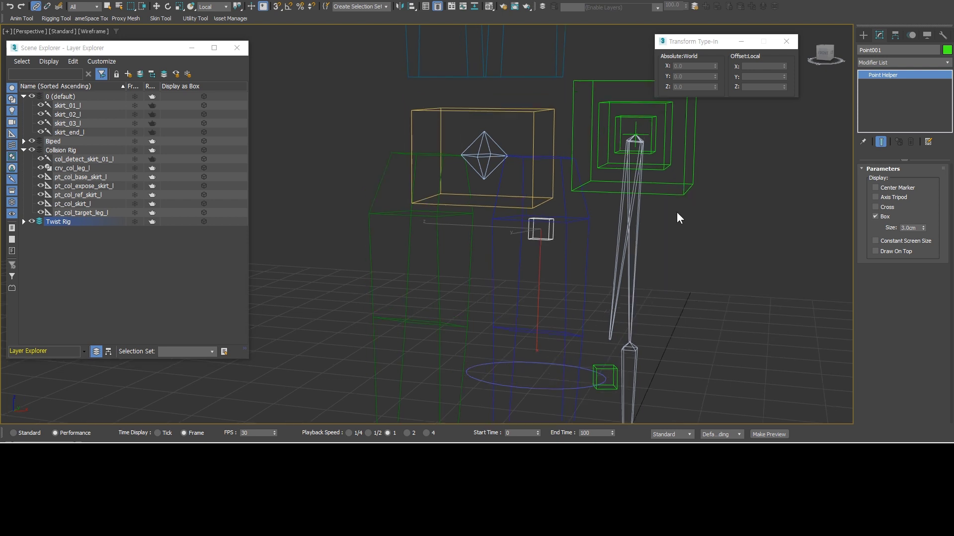
Switch to the Parent coordinate system and set the box helper's absolute X position to 5 cm, and finally to -5 cm.
key(w)
right_click(603, 208)
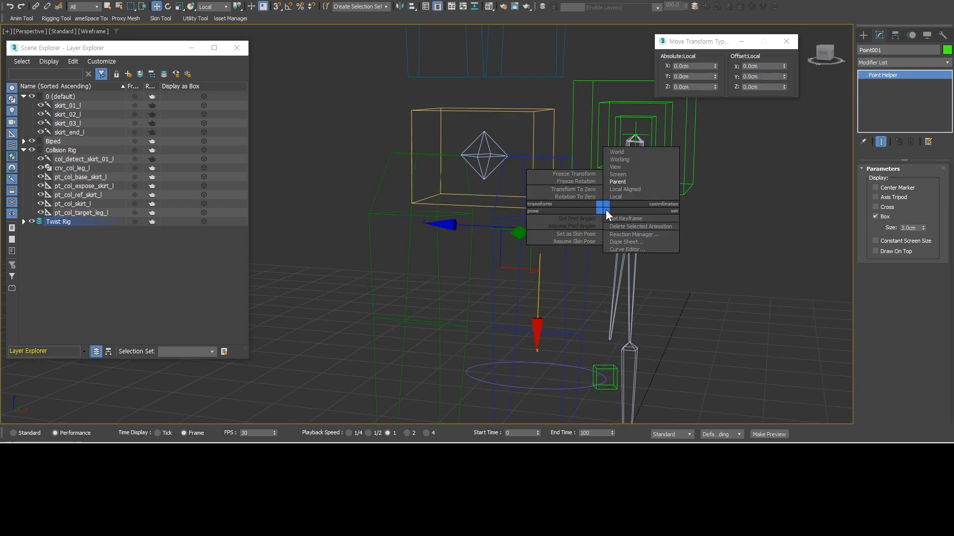
click(622, 181)
middle_drag(730, 166, 732, 170)
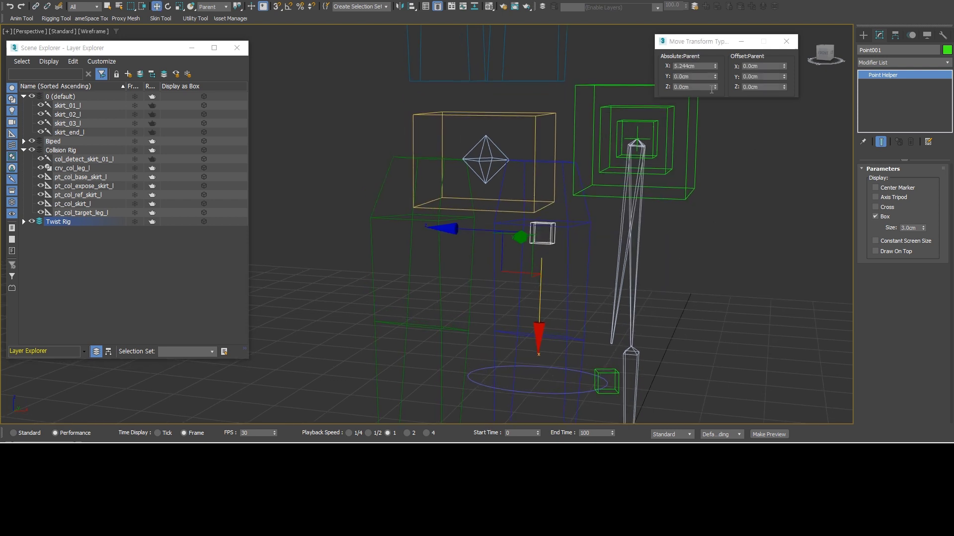
double_click(690, 67)
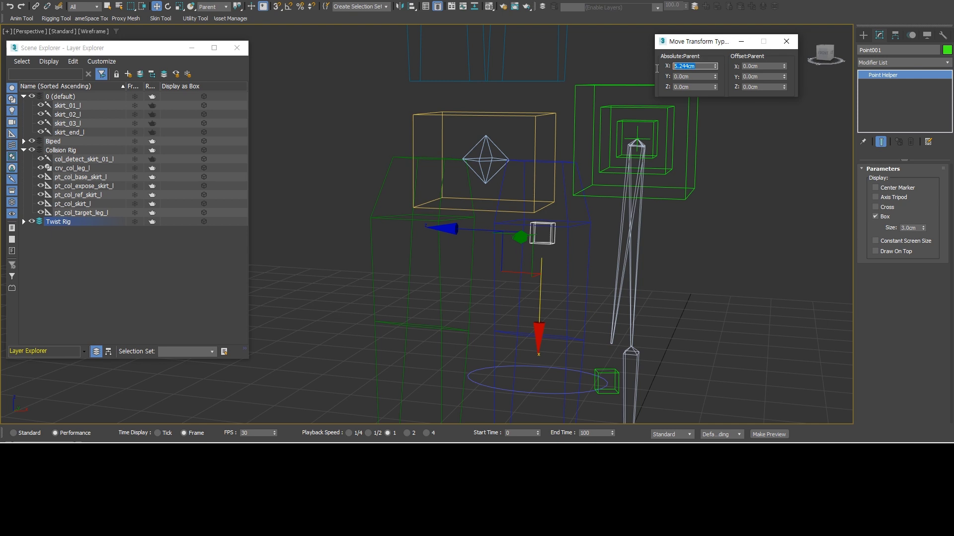
key(Return)
middle_drag(716, 134, 751, 152)
double_click(704, 67)
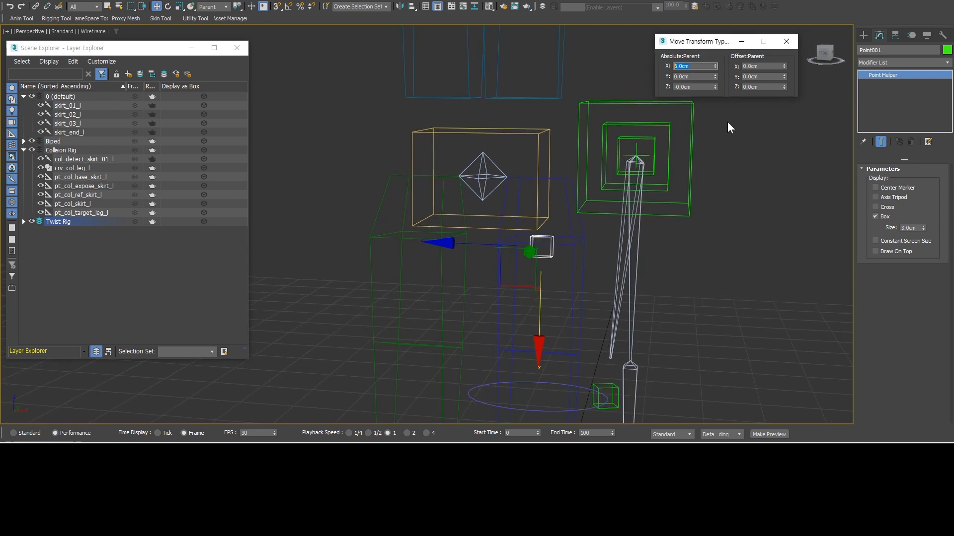
text(-5)
key(Return)
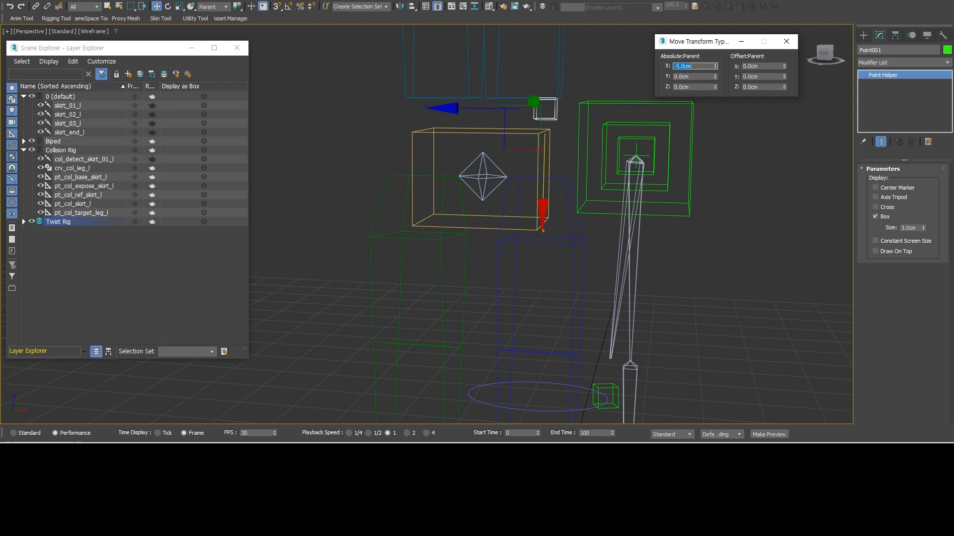
mouse_move(729, 191)
alt+middle_down()
mouse_move(640, 192)
mouse_move(731, 192)
mouse_move(647, 192)
mouse_move(725, 192)
mouse_move(740, 180)
mouse_move(722, 182)
mouse_move(722, 197)
alt+middle_up()
Rename the point helper in the Twist Rig layer as grp_thigh_twist_l.
click(24, 222)
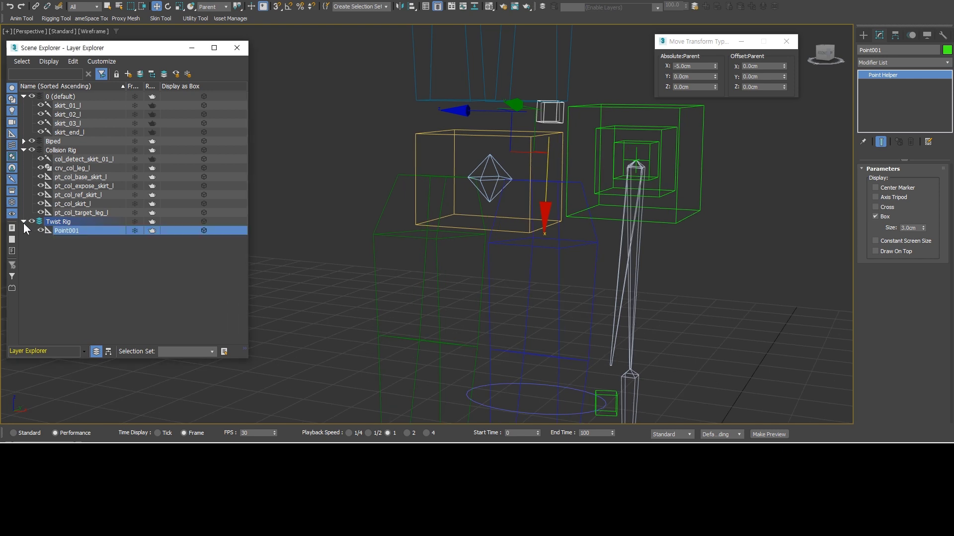
click(95, 231)
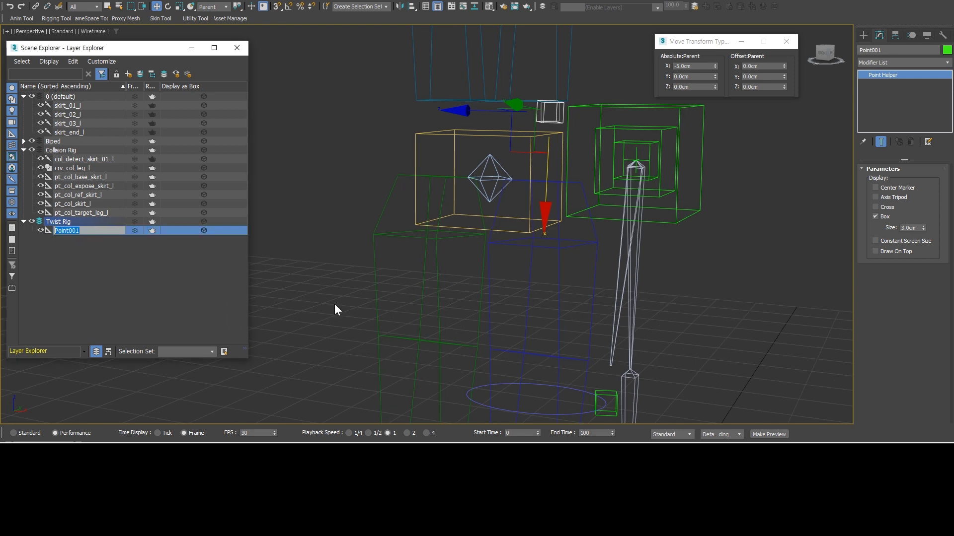
text(p_thigh_twist_l)
key(Return)
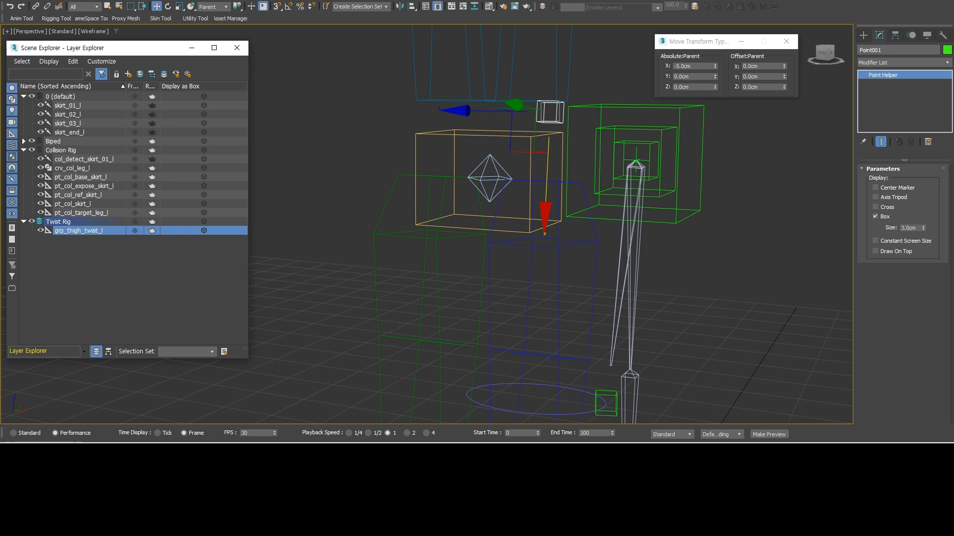
Clone grp_thigh_twist_l as a copy named pt_thigh_twist_up_l.
mouse_move(643, 182)
middle_down()
mouse_move(651, 184)
mouse_move(632, 191)
middle_up()
right_click(729, 181)
click(745, 236)
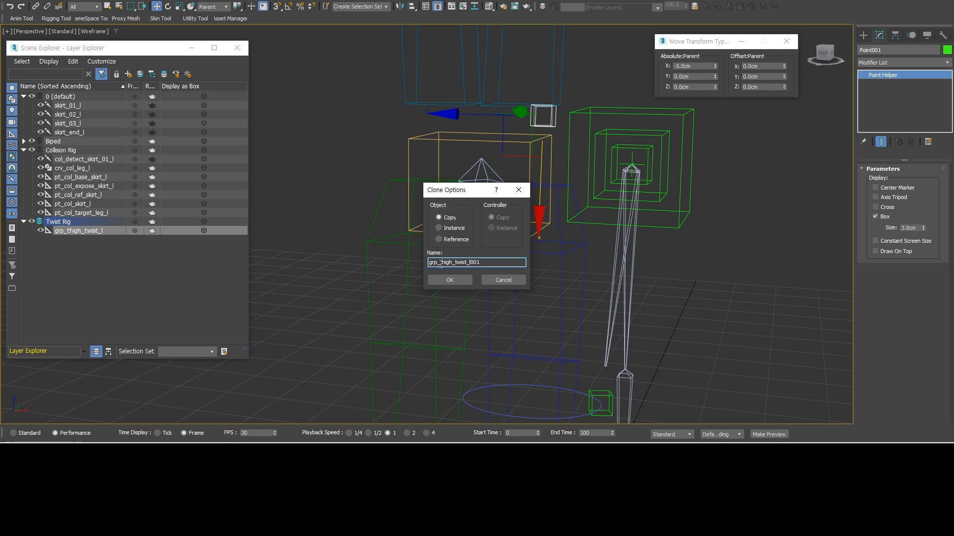
key(Delete)
key(Delete)
key(Delete)
text(pt)
key(Return)
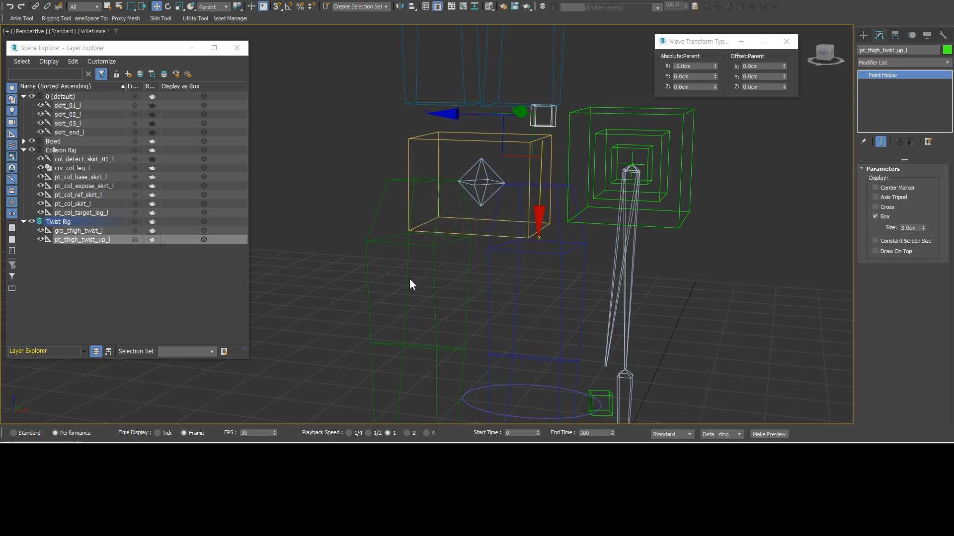
Display pt_thigh_twist_up_l as a Cross instead of a Box and reduce its size to 0.87 cm.
middle_drag(321, 192, 323, 237)
scroll(560, 183, up, 1)
scroll(561, 184, up, 3)
click(875, 206)
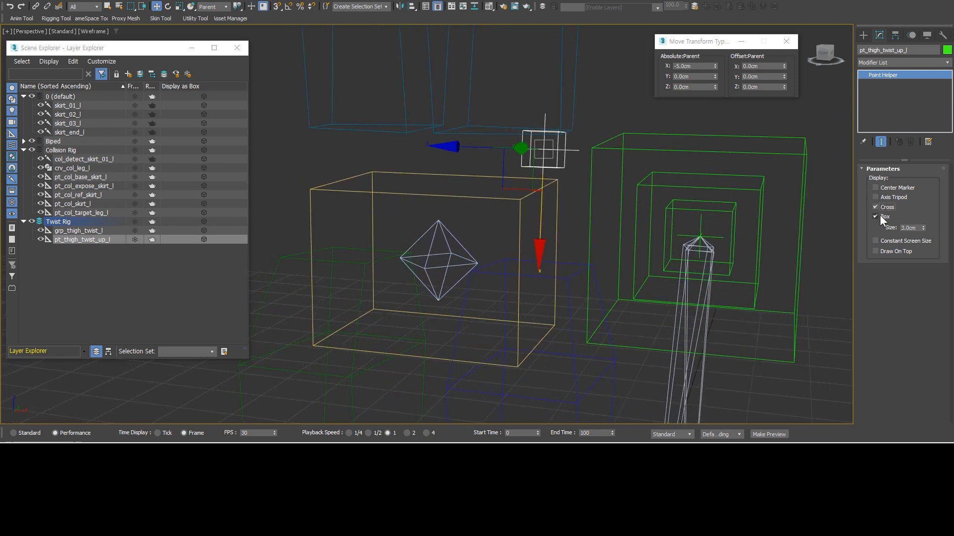
click(876, 217)
drag(923, 229, 916, 266)
scroll(564, 143, up, 3)
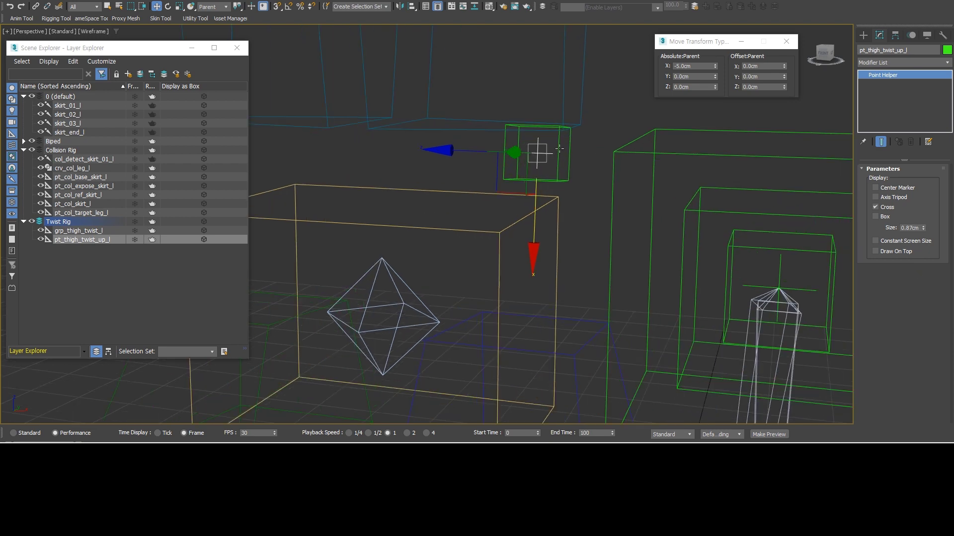
Link pt_thigh_twist_up_l to its box helper grp_thigh_twist_l and clear the selection.
click(35, 6)
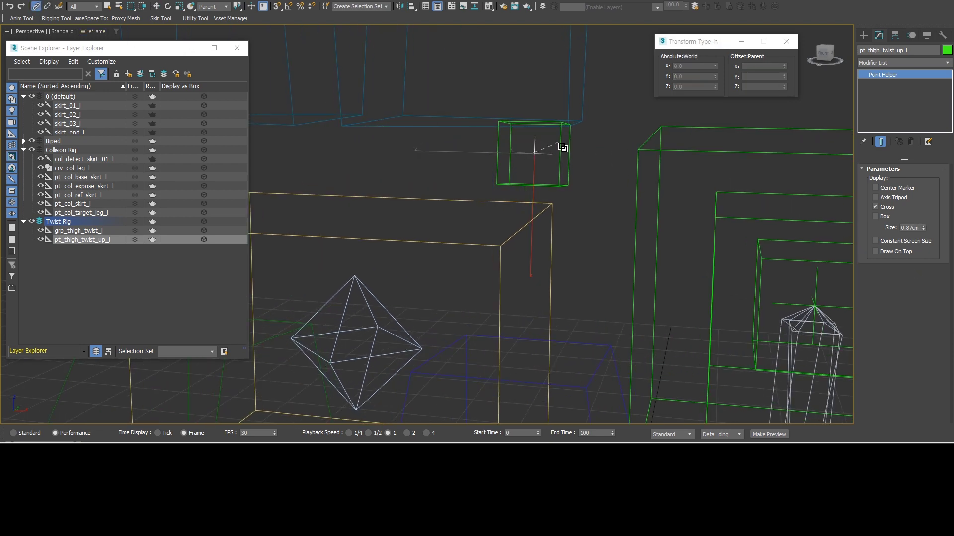
scroll(587, 186, down, 6)
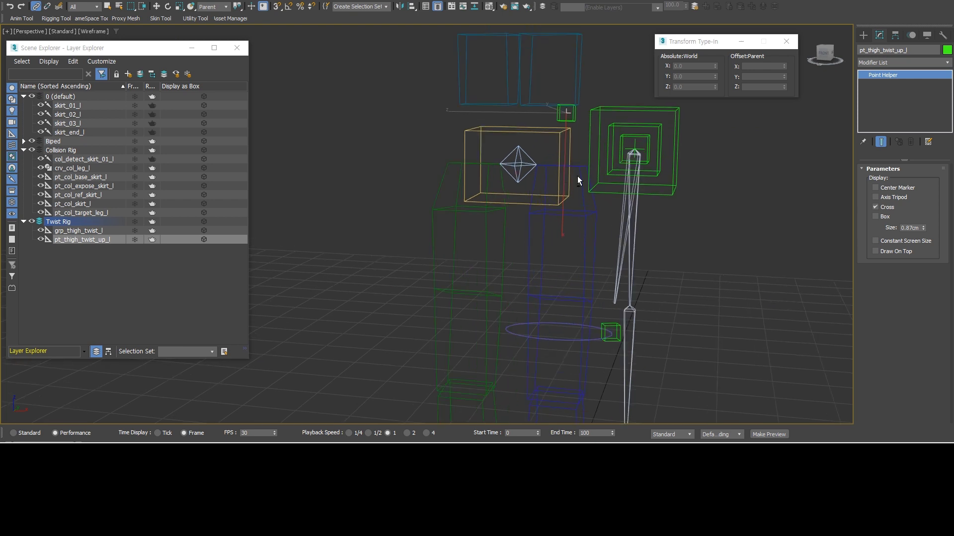
scroll(577, 181, up, 3)
middle_drag(577, 202, 562, 186)
key(q)
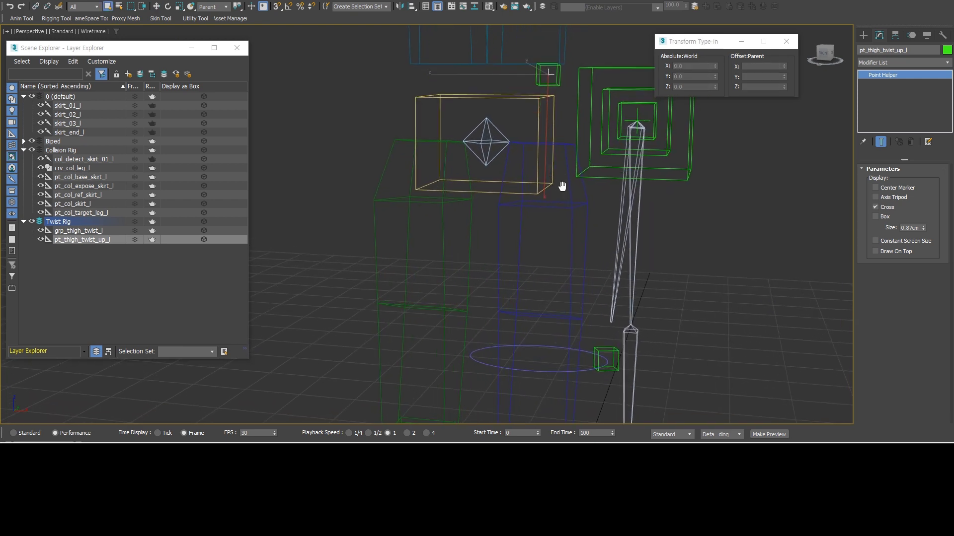
click(744, 229)
middle_drag(745, 224, 749, 226)
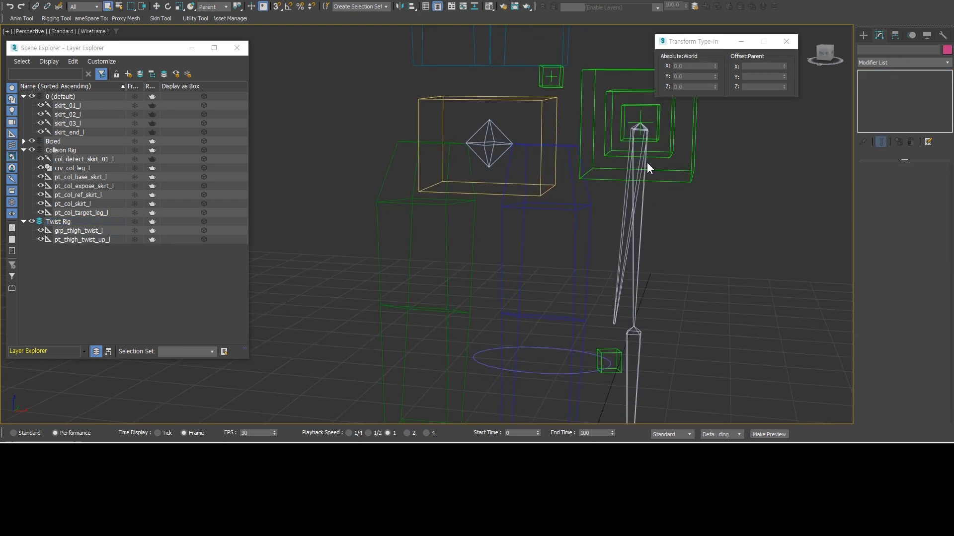
click(552, 76)
click(718, 232)
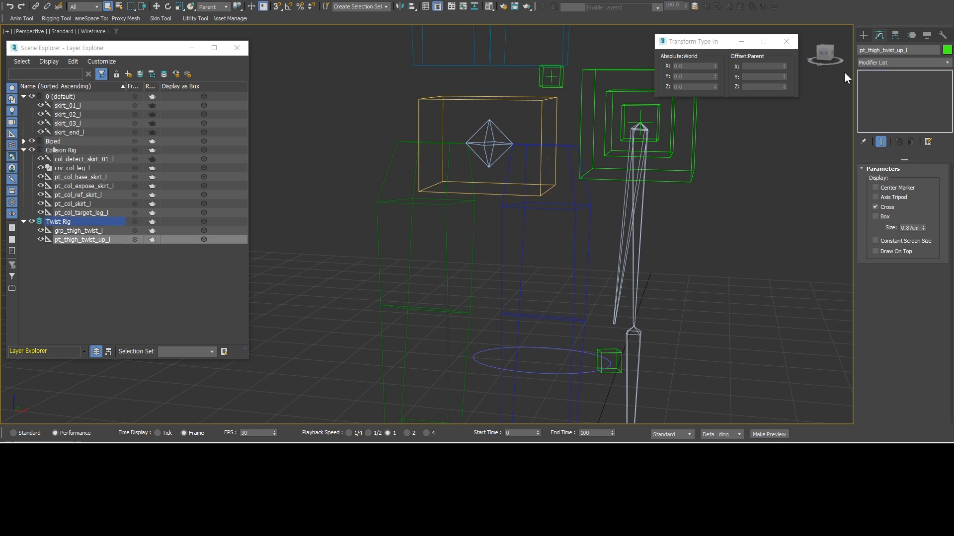
Create a Point helper with Cross display in the Twist Rig layer, on the ground near the biped's feet.
click(863, 35)
click(894, 140)
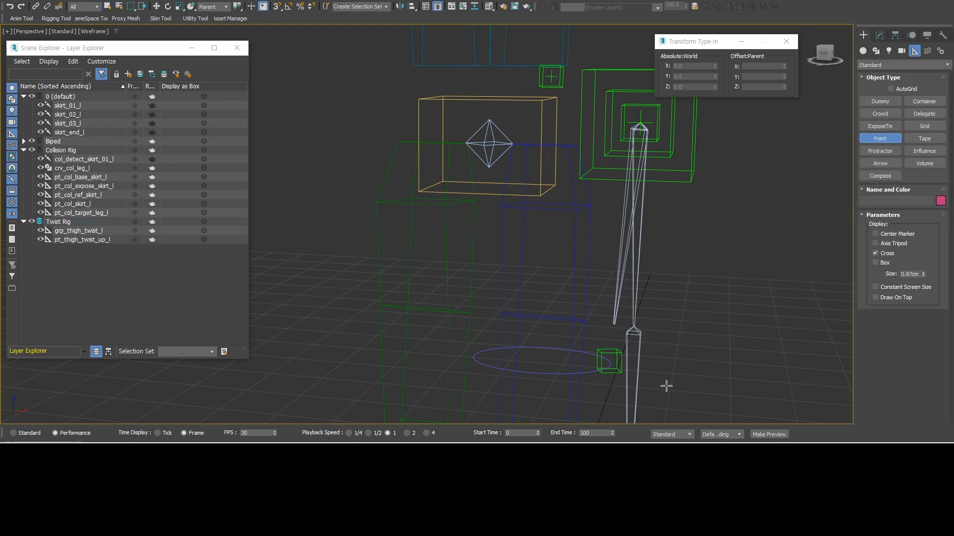
scroll(666, 385, down, 4)
middle_drag(666, 386, 635, 185)
key(s)
click(610, 353)
right_click(639, 247)
scroll(566, 159, up, 6)
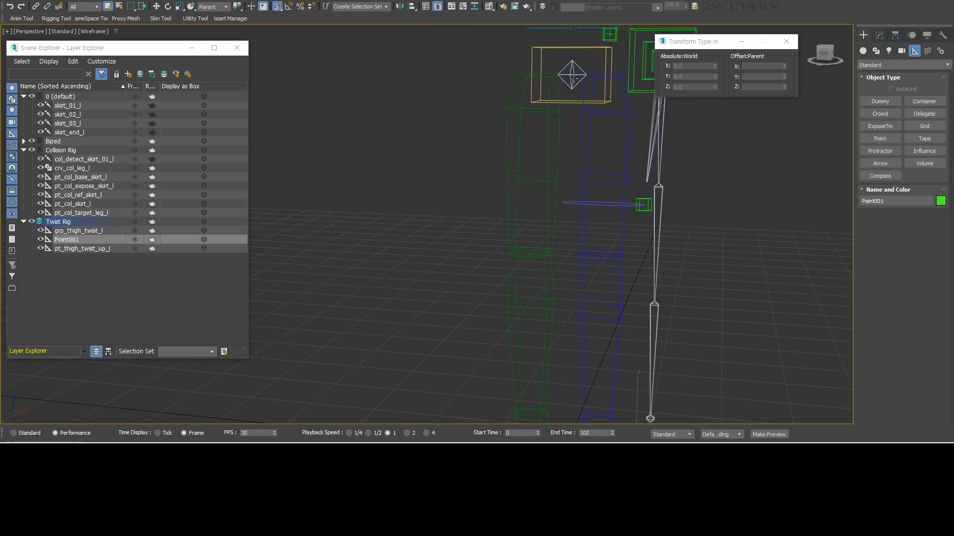
Align the new cross point helper to the pivot and orientation of Bip001 L Thigh.
key(alt+a)
click(565, 155)
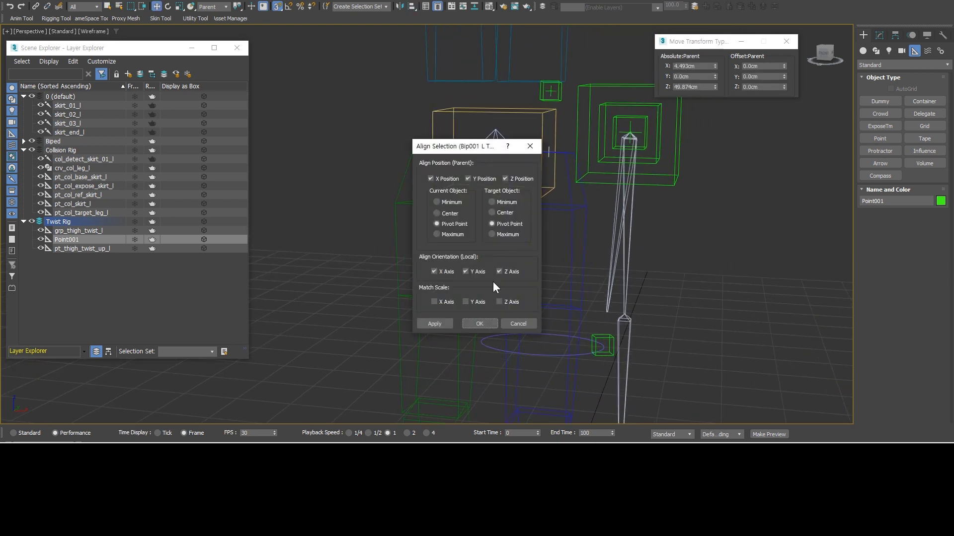
key(Return)
scroll(547, 229, up, 3)
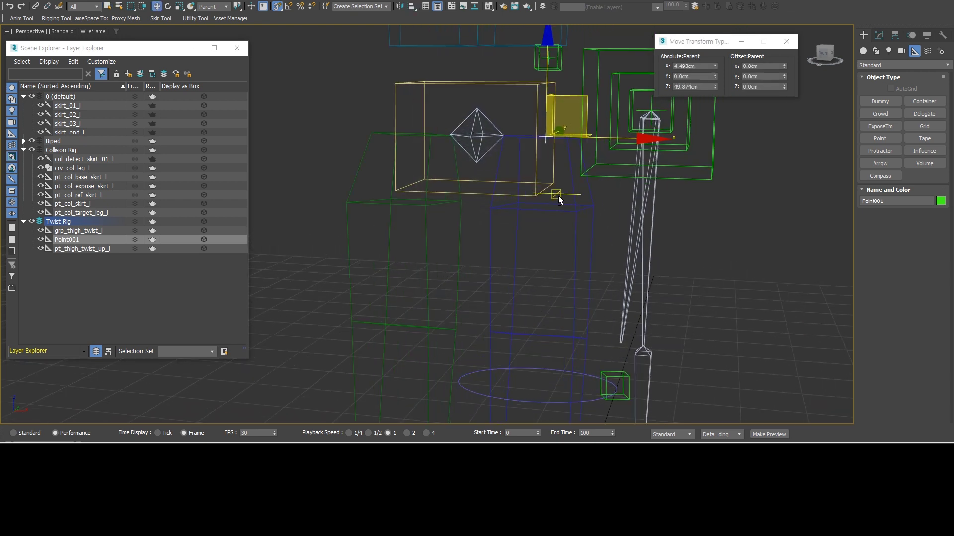
Link the new cross point helper to Bip001 L Thigh, keeping the Parent coordinate system.
alt+right_click(329, 92)
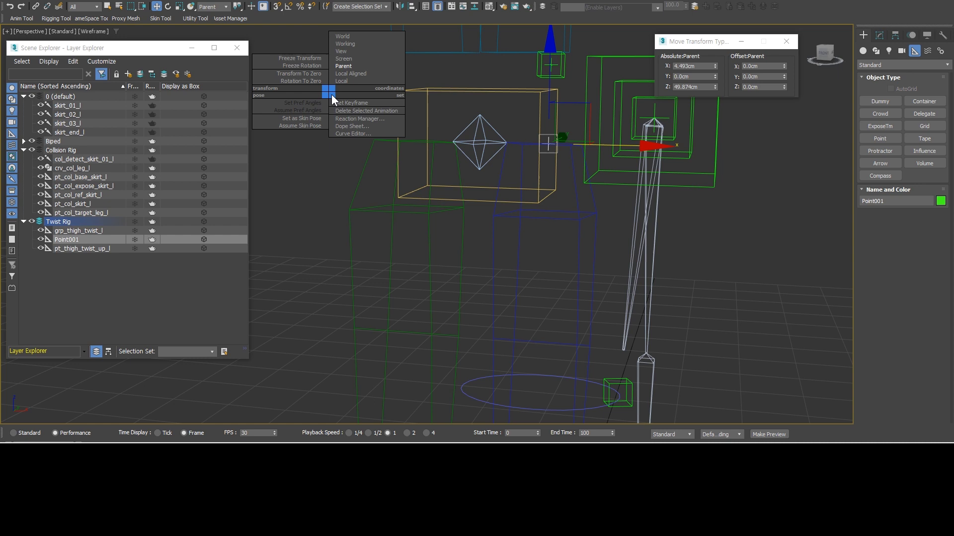
click(339, 67)
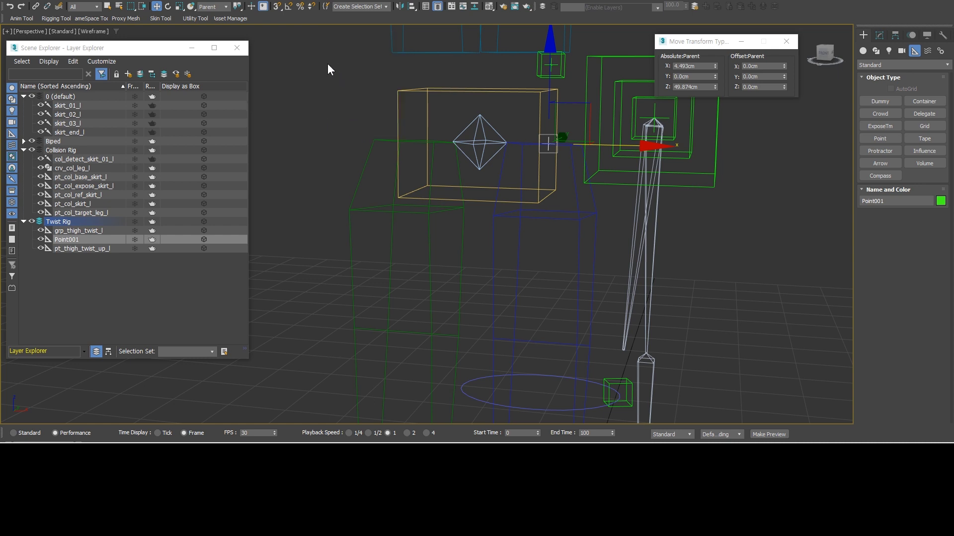
click(37, 7)
drag(554, 142, 579, 219)
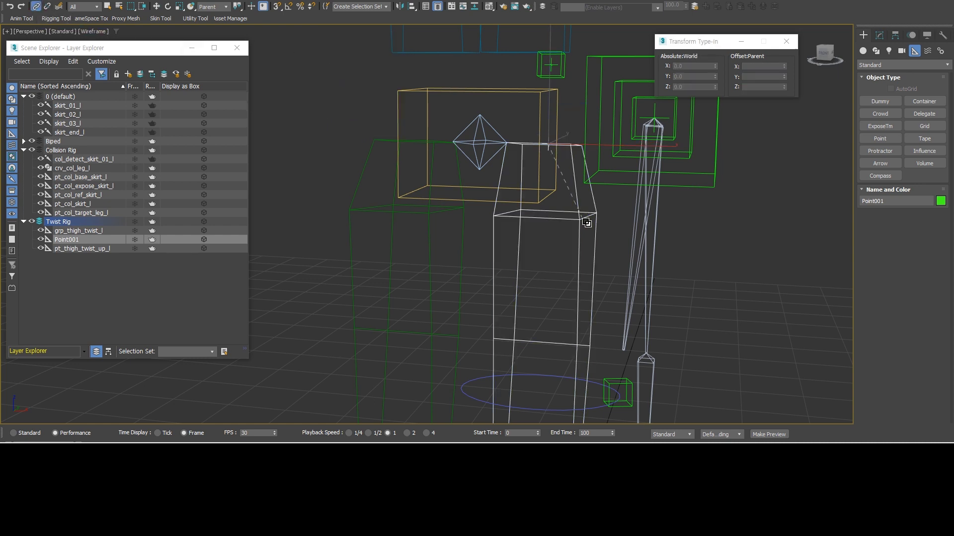
key(w)
middle_drag(711, 224, 714, 223)
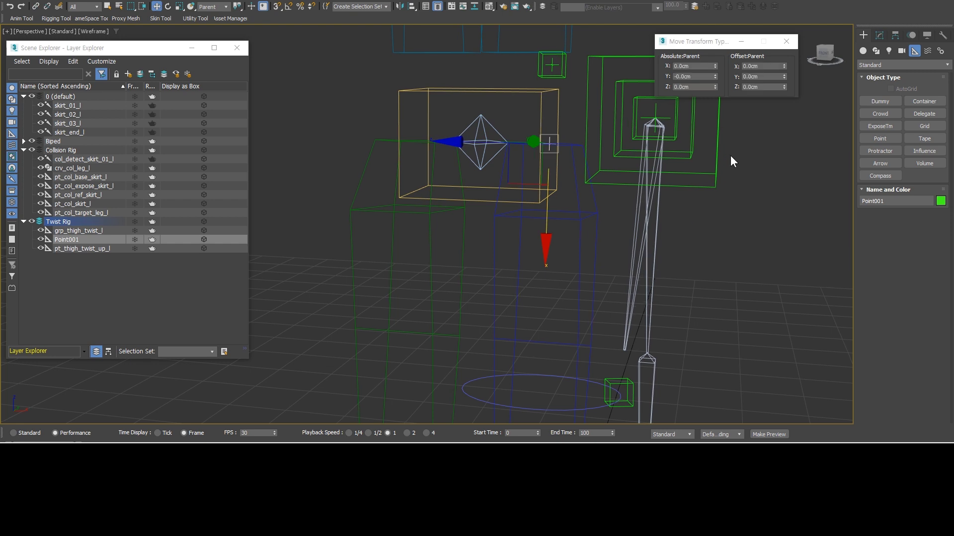
Set the new cross point helper's absolute X position to 5 cm in Parent coordinates.
right_click(568, 187)
click(589, 159)
drag(698, 66, 662, 66)
text(5)
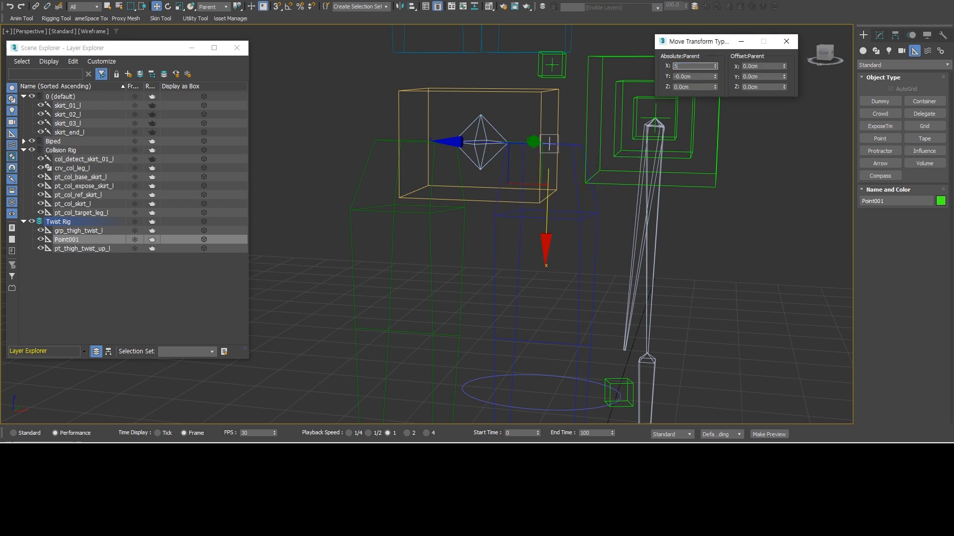
key(Return)
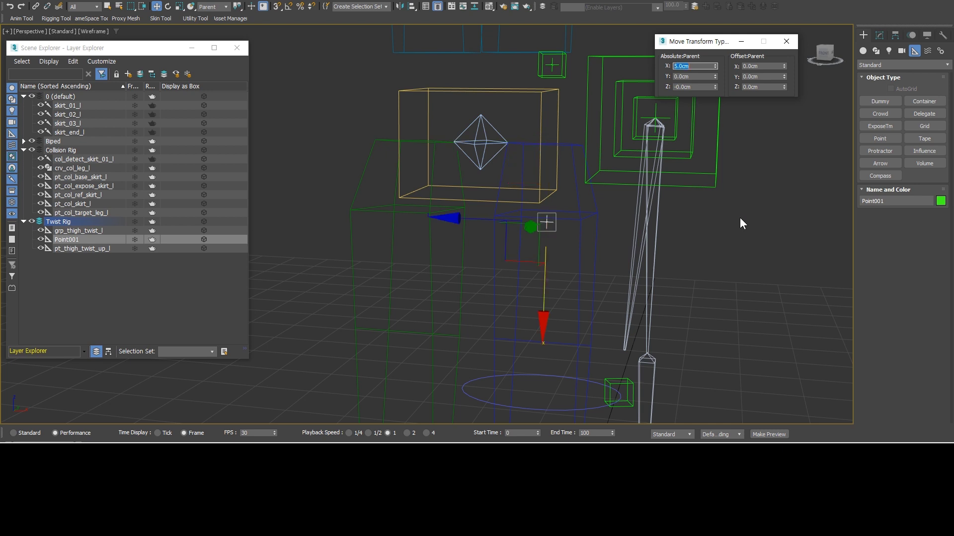
middle_drag(705, 228, 698, 228)
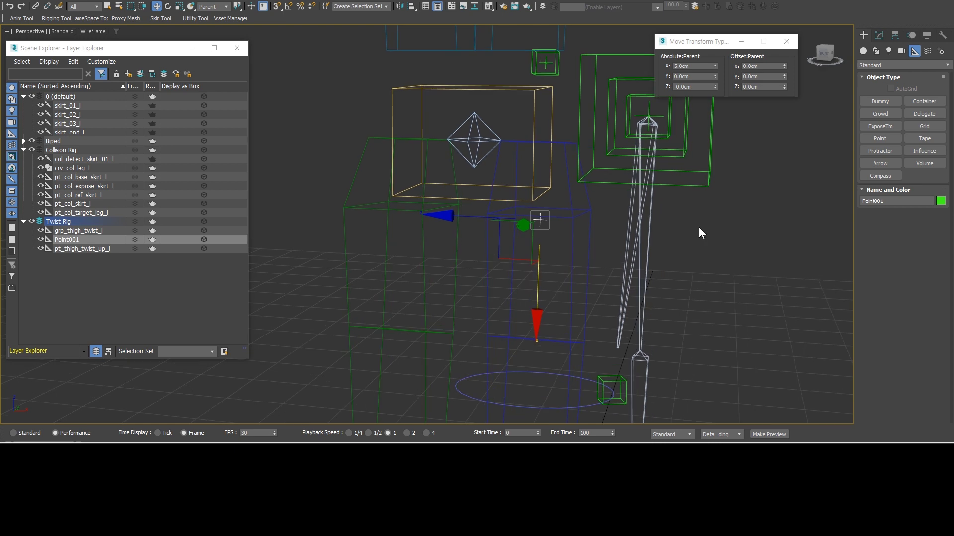
Rename the new cross point helper in the Twist Rig layer as pt_thigh_twist_01_l.
click(92, 240)
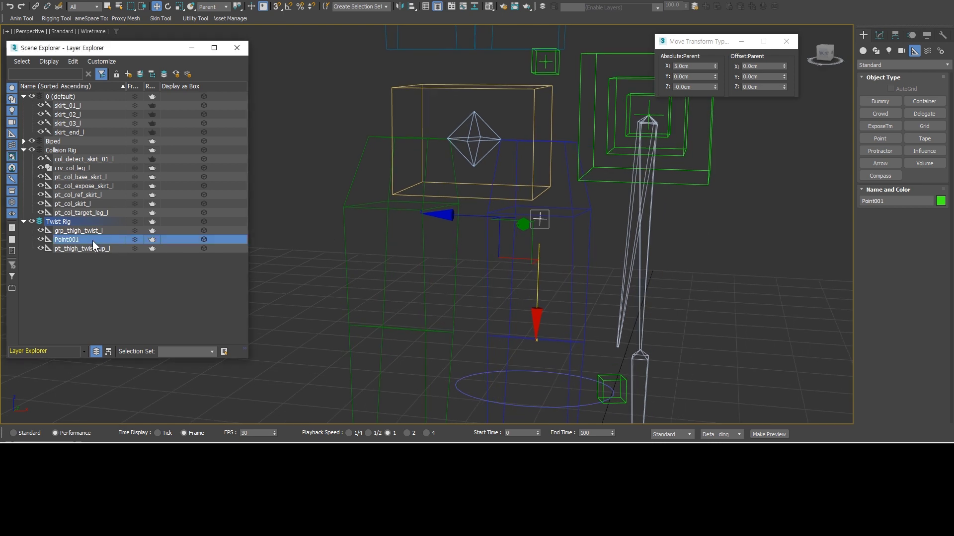
text(pt_thigh_twist_01_l)
key(Return)
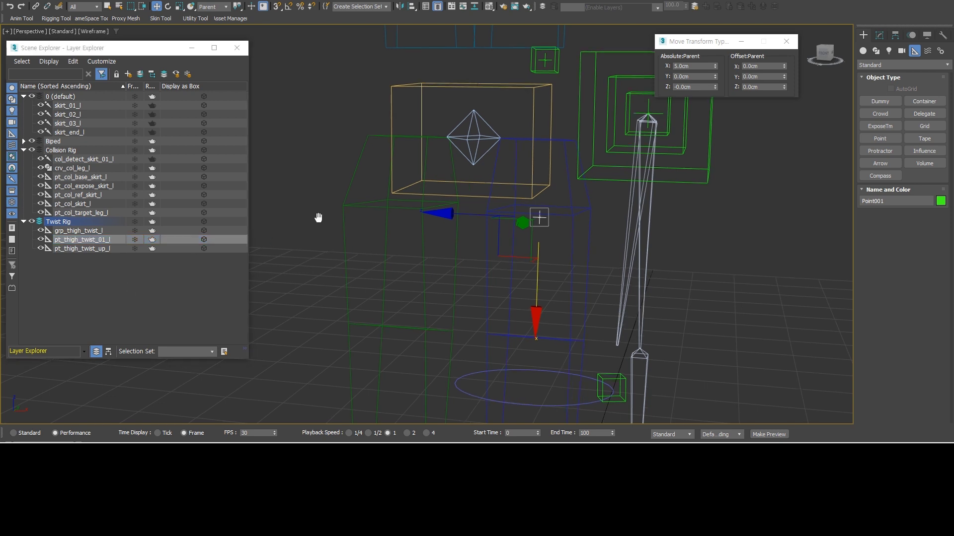
Clone pt_thigh_twist_01_l as a copy named pt_thigh_twist_02_l.
key(ctrl+v)
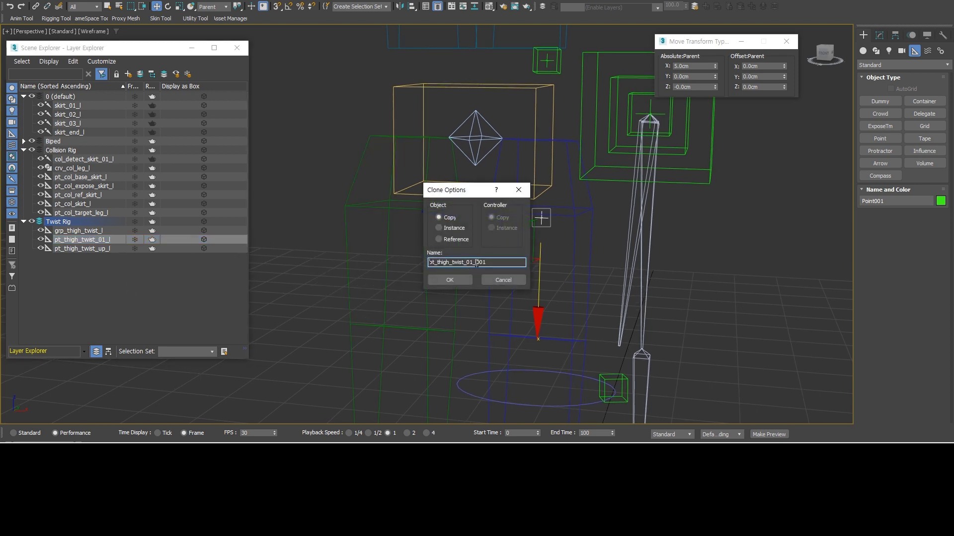
key(BackSpace)
key(Left)
key(Left)
key(BackSpace)
text(2)
click(463, 282)
middle_drag(470, 255, 469, 238)
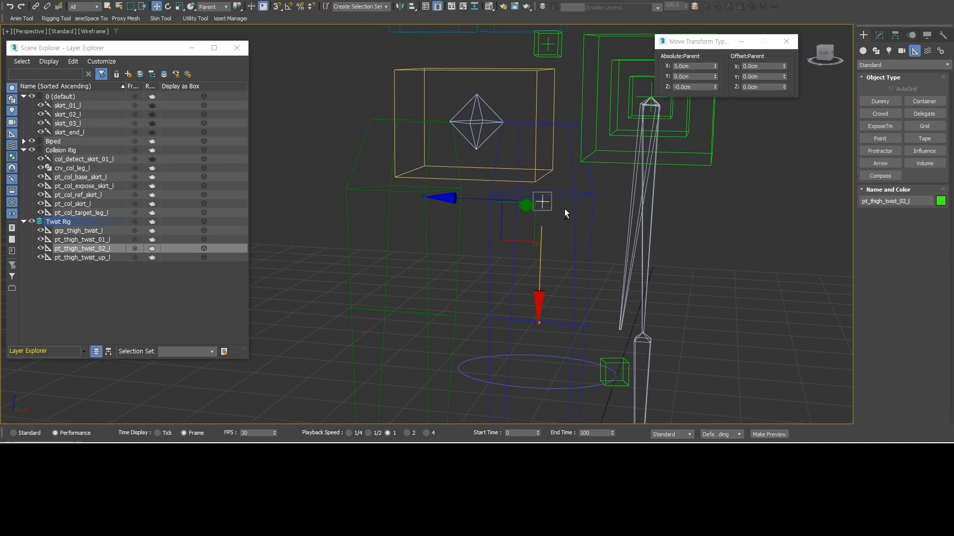
Check what grp_thigh_twist_l is linked to in the hierarchy, ending with that helper selected.
scroll(596, 200, down, 1)
scroll(603, 191, up, 1)
alt+middle_drag(601, 188, 561, 123)
key(Page_Up)
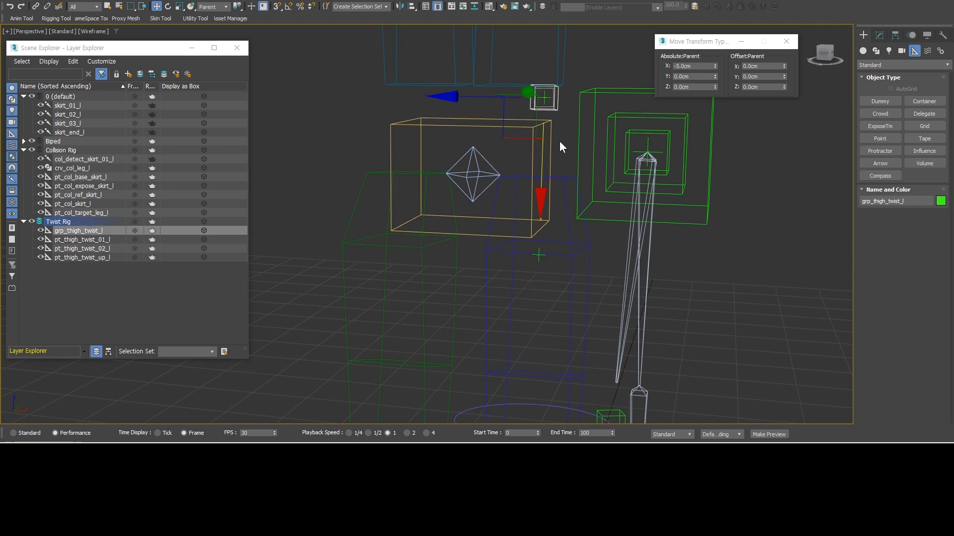
key(Page_Up)
key(Page_Down)
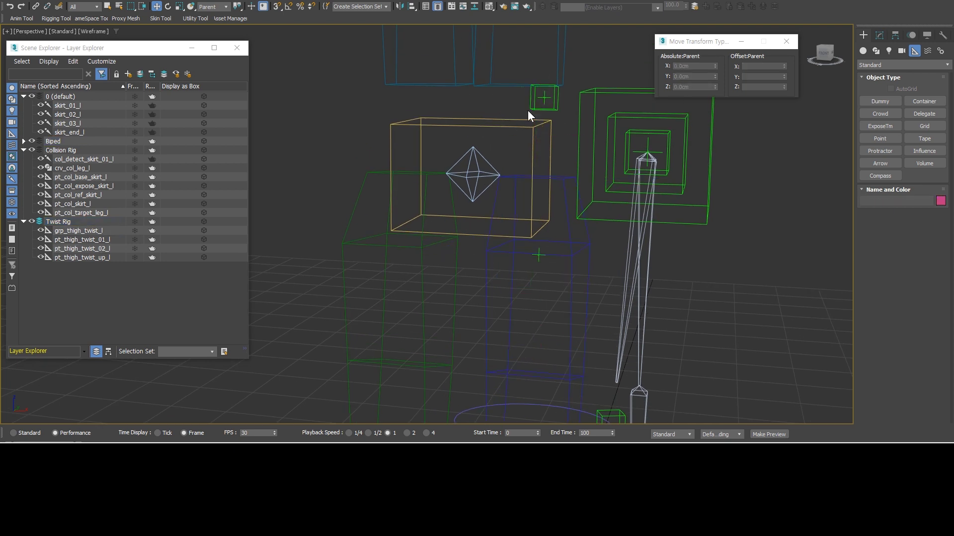
middle_drag(376, 130, 358, 138)
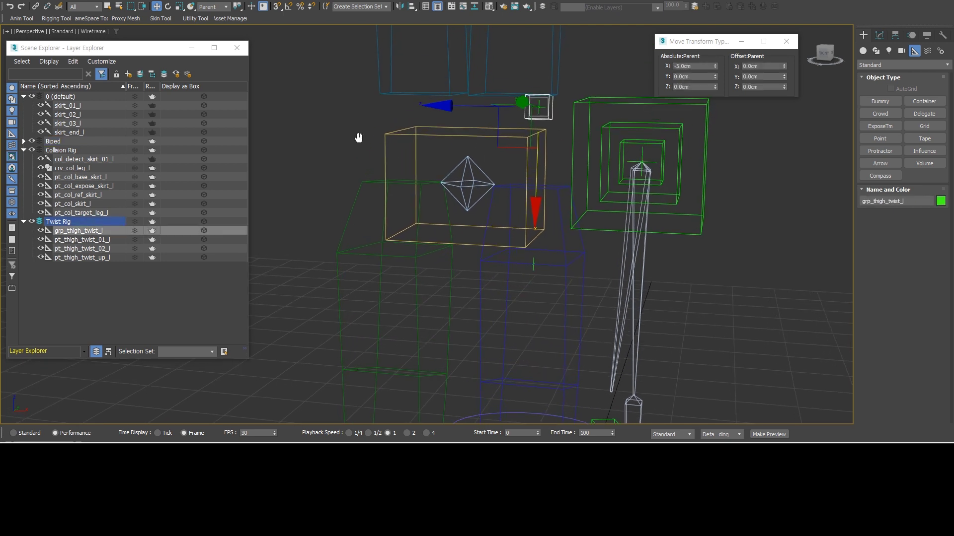
middle_drag(331, 107, 332, 112)
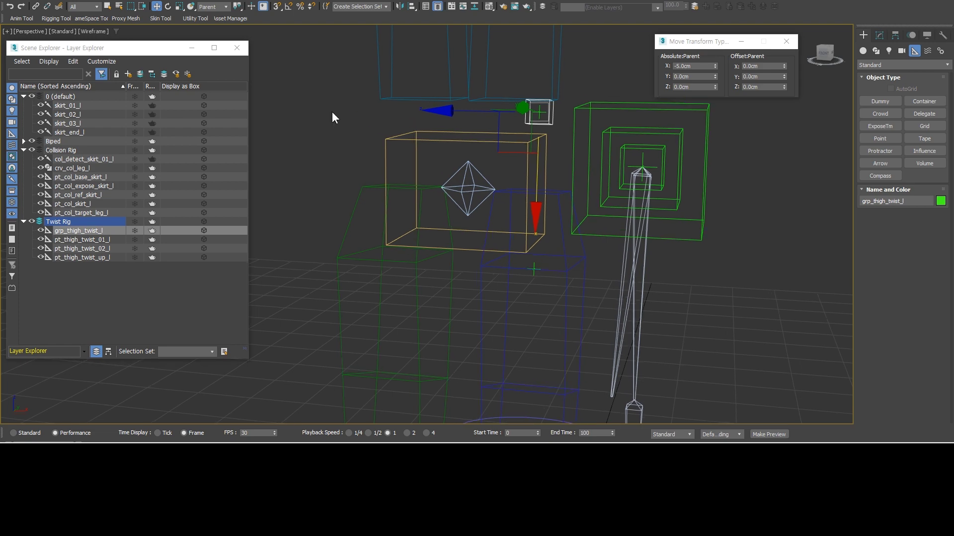
Unlink grp_thigh_twist_l from Bip001 L Thigh in the Schematic View.
click(474, 6)
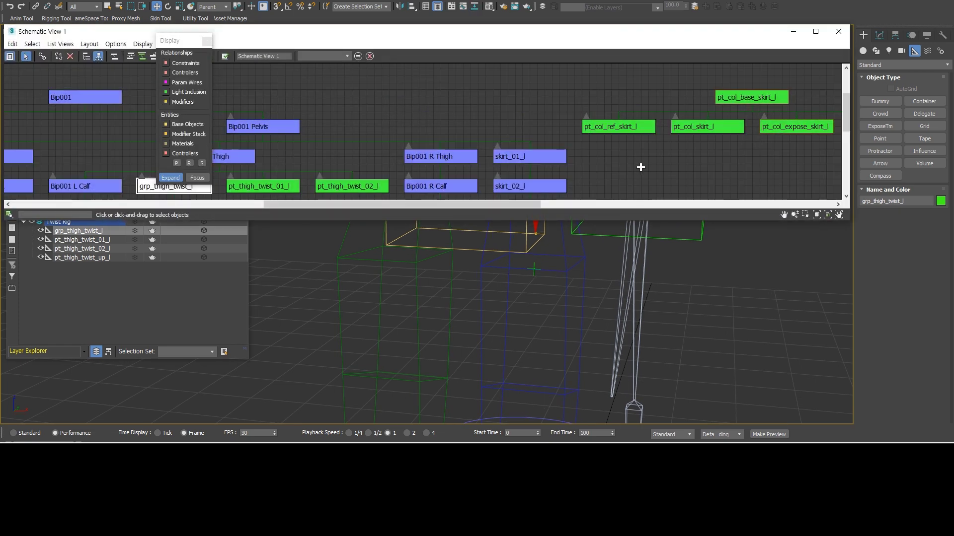
scroll(446, 140, down, 4)
middle_drag(446, 140, 613, 119)
scroll(420, 133, up, 5)
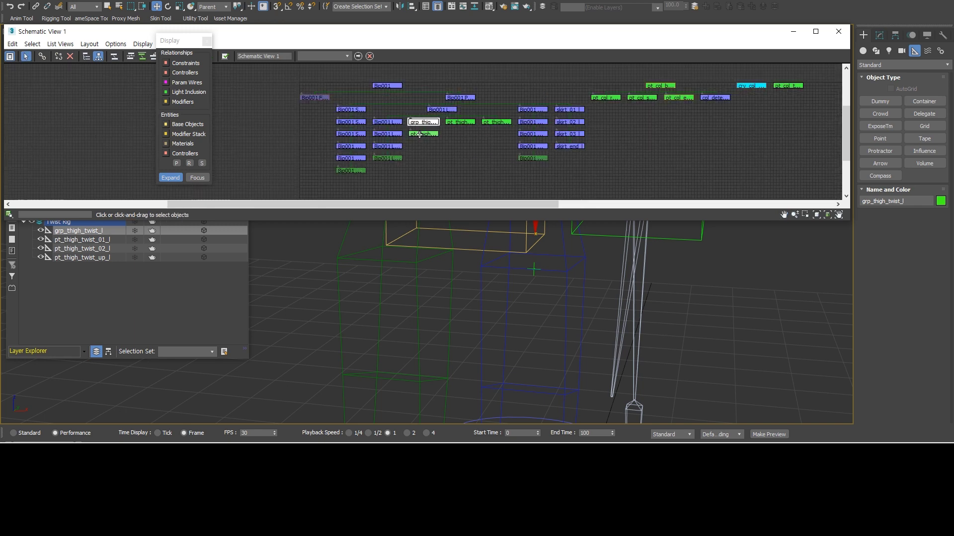
scroll(469, 136, up, 1)
middle_drag(470, 136, 474, 148)
right_click(424, 121)
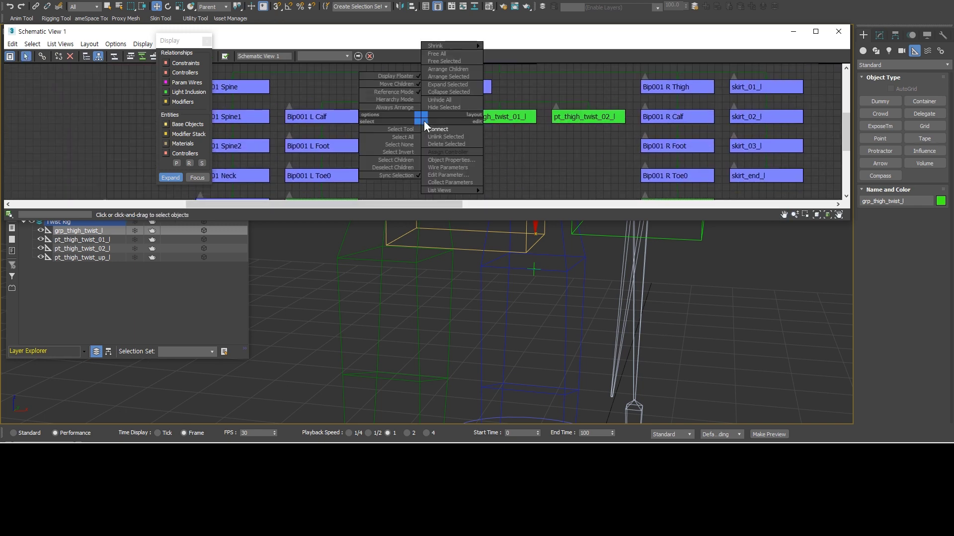
click(437, 138)
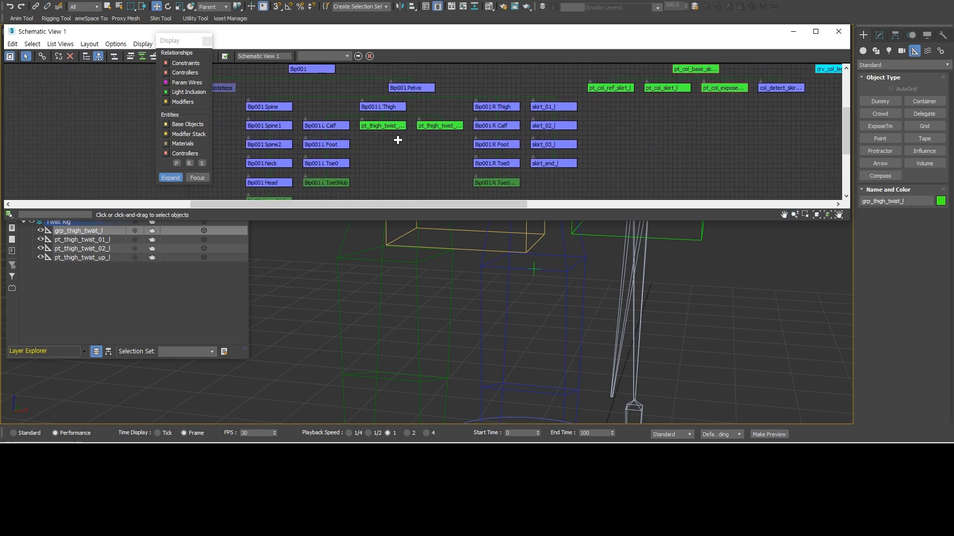
Unlink pt_thigh_twist_01_l and pt_thigh_twist_02_l from Bip001 L Thigh in the Schematic View.
click(384, 127)
right_click(386, 127)
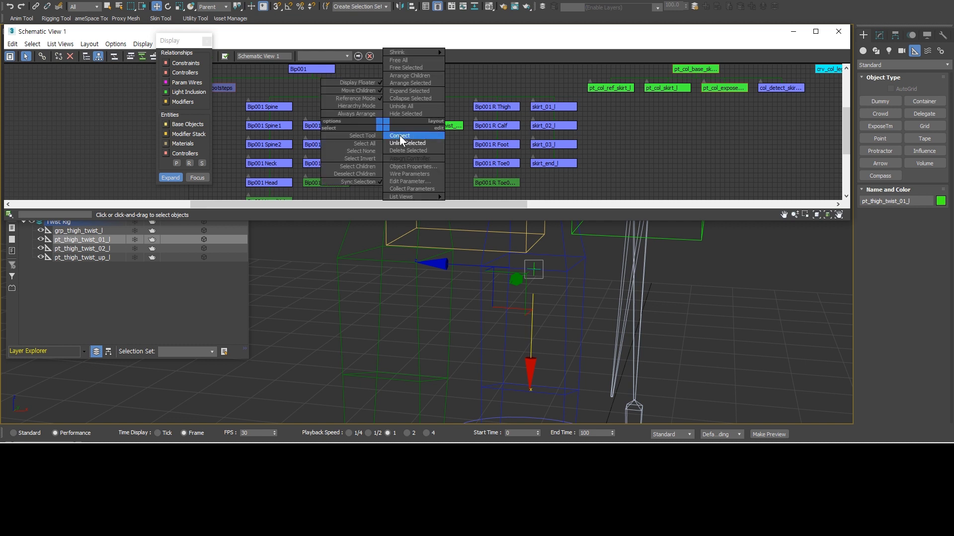
click(402, 143)
click(383, 125)
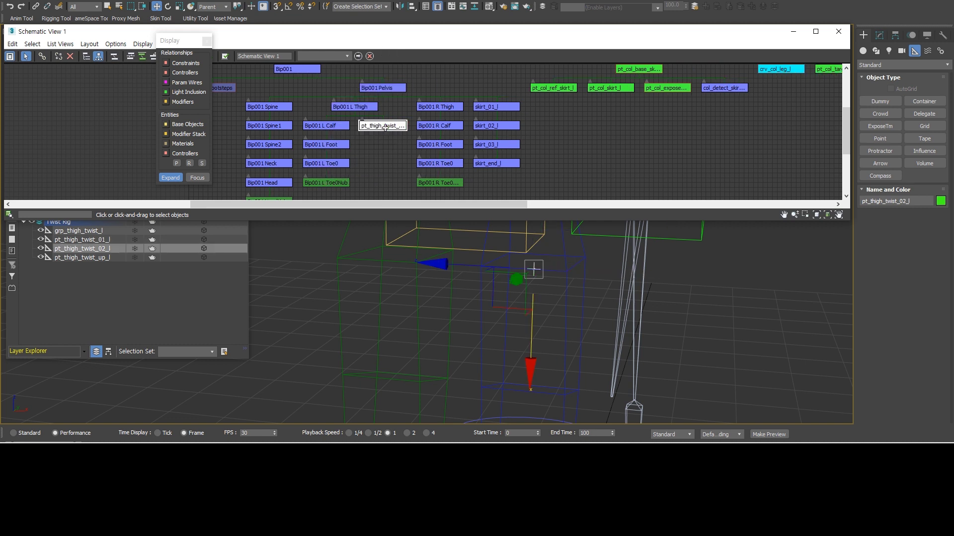
right_click(383, 127)
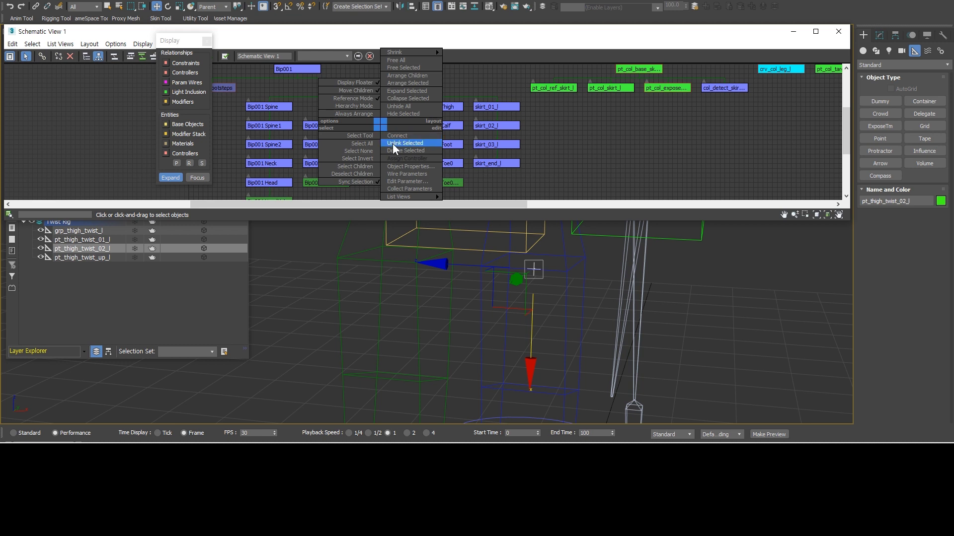
click(395, 143)
Examine the hierarchy of the unlinked twist helpers in the Schematic View and close it.
scroll(668, 149, down, 2)
middle_drag(602, 147, 440, 177)
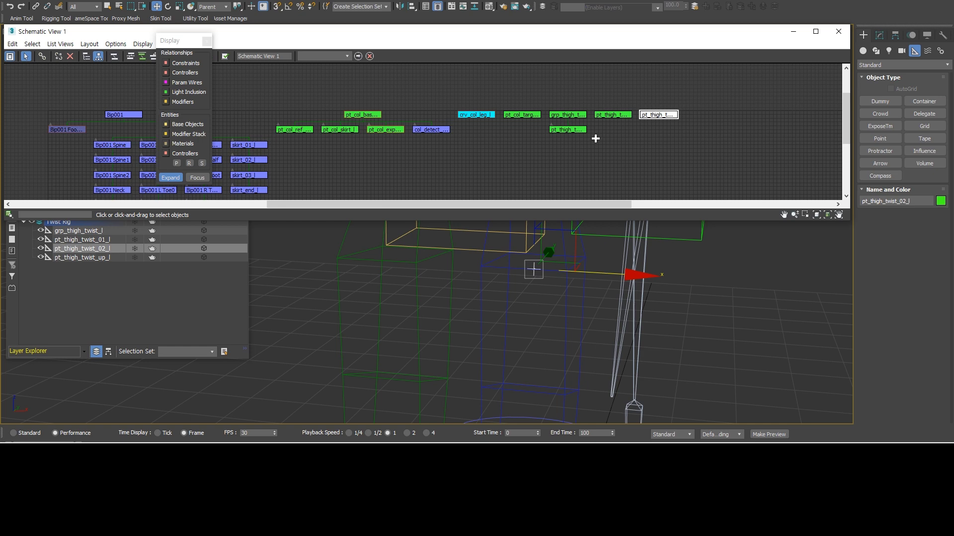
scroll(595, 136, up, 3)
middle_drag(603, 138, 587, 156)
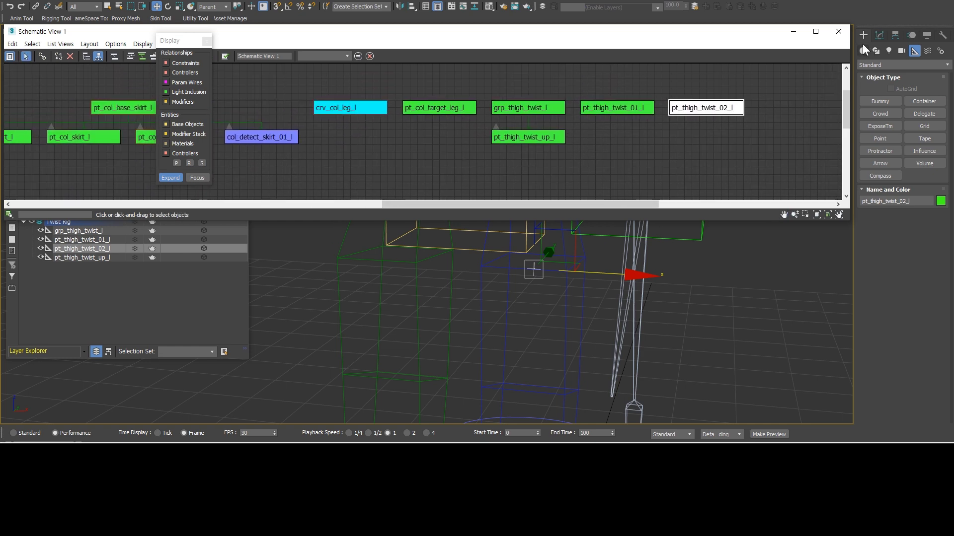
click(838, 35)
scroll(777, 88, up, 1)
middle_drag(778, 87, 548, 180)
scroll(549, 181, up, 4)
drag(548, 180, 520, 157)
middle_drag(520, 158, 513, 159)
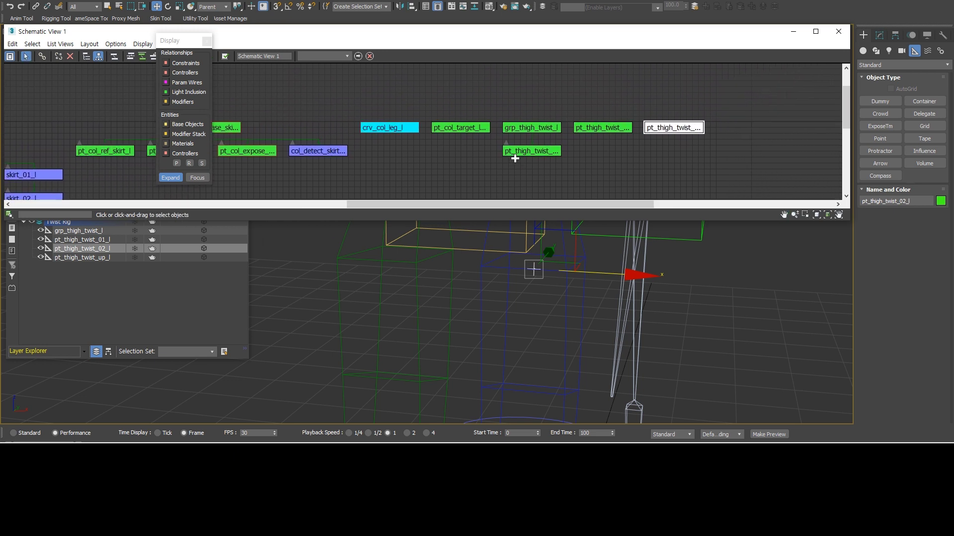
click(837, 31)
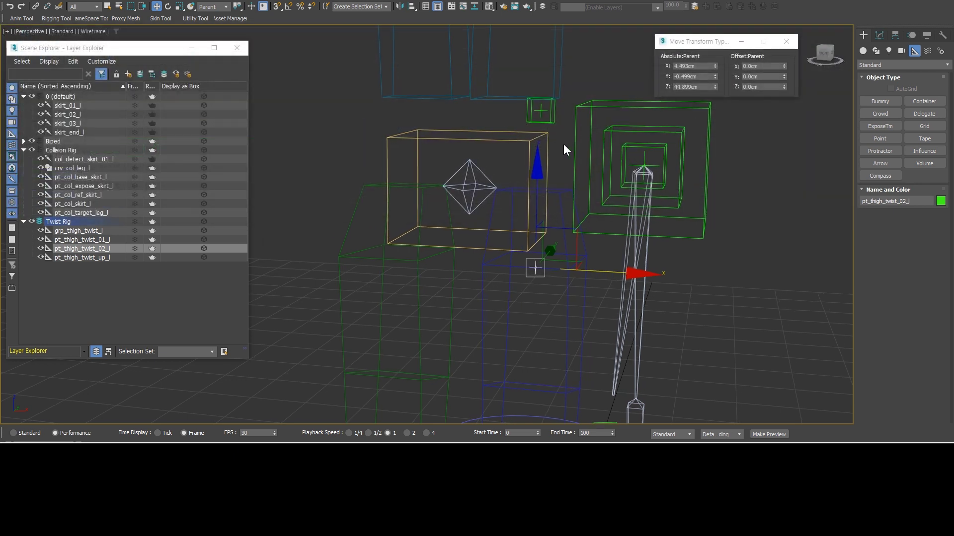
Assign a Link Constraint to the transform of grp_thigh_twist_l and add Bip001 Pelvis as its link target at frame 0.
click(544, 114)
click(911, 35)
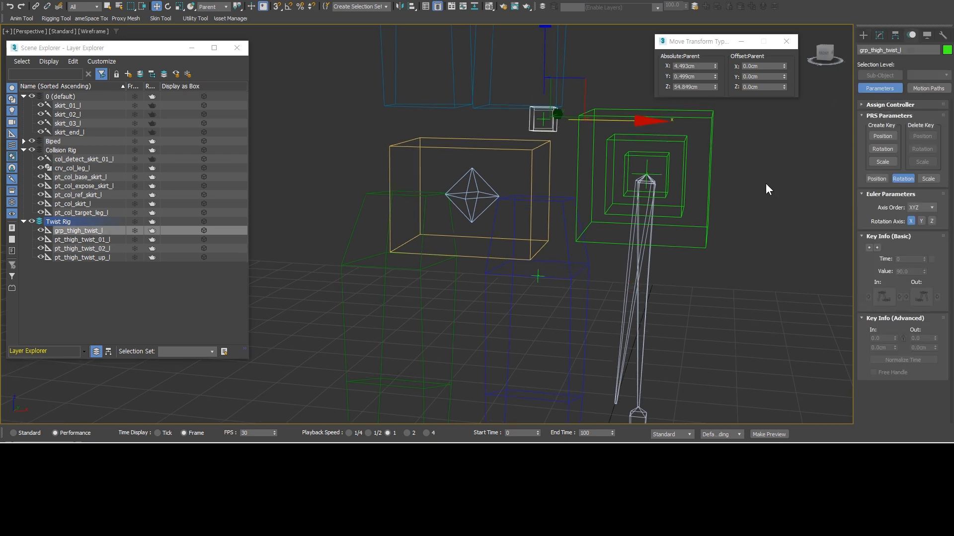
click(877, 104)
double_click(880, 128)
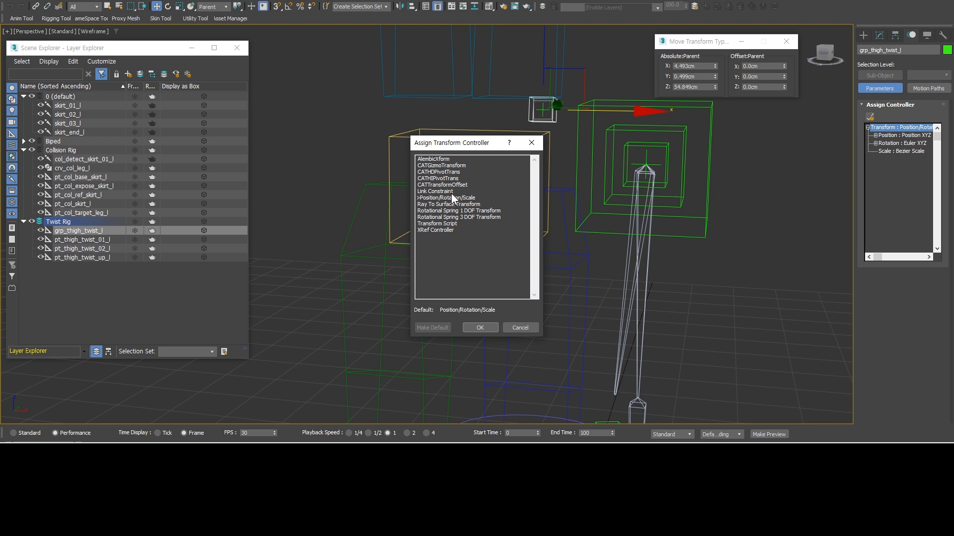
double_click(451, 191)
scroll(882, 264, down, 3)
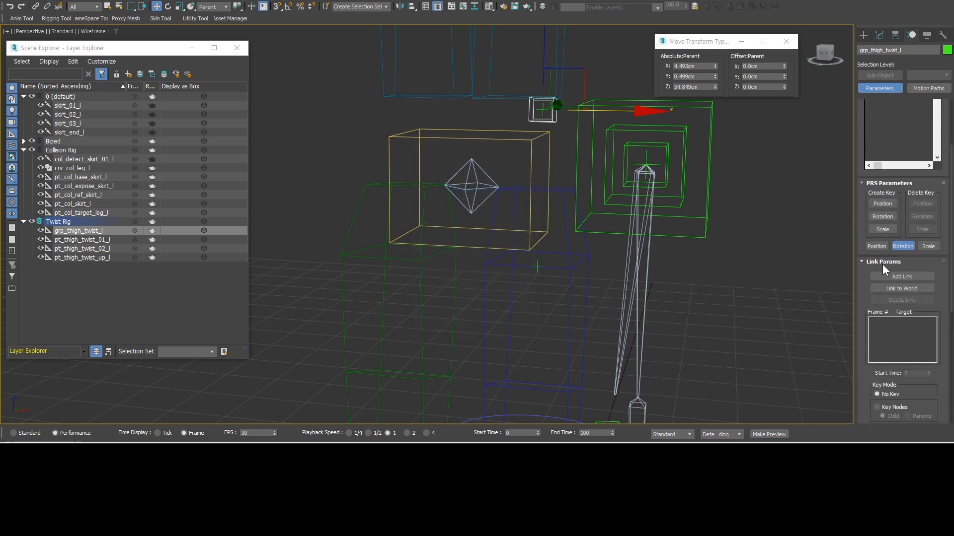
click(878, 273)
click(549, 166)
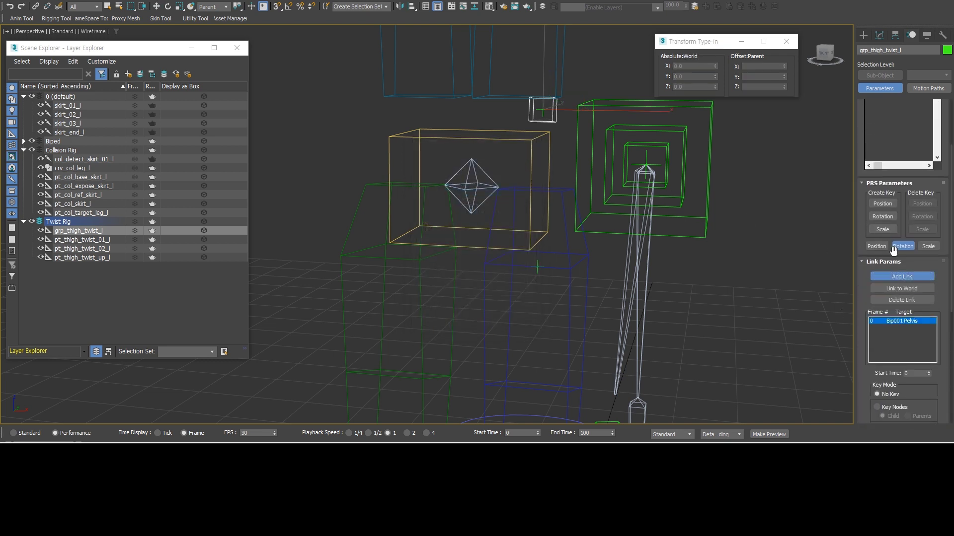
key(w)
middle_drag(755, 192, 732, 204)
Assign a Link Constraint to the transform of pt_thigh_twist_01_l and add Bip001 L Thigh as its link target at frame 0.
click(110, 240)
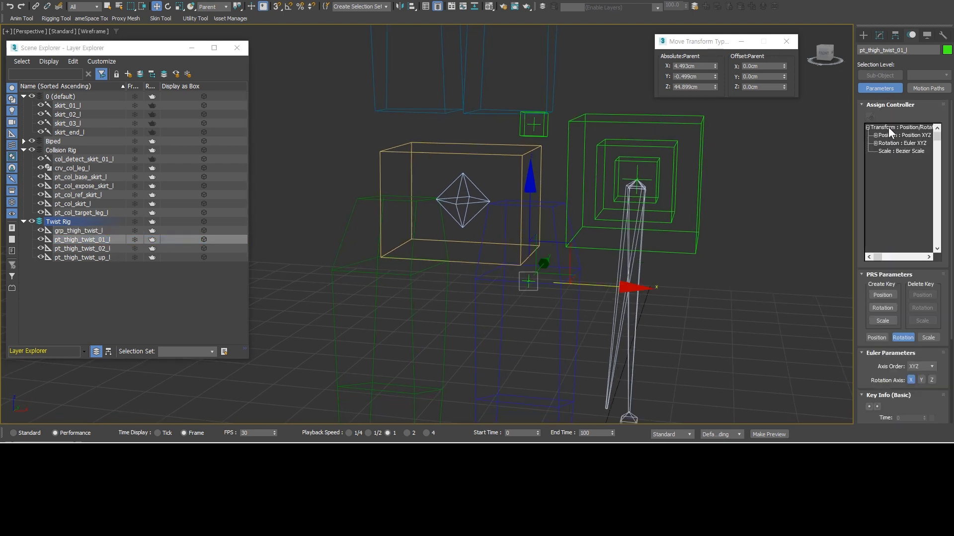
click(882, 128)
click(869, 117)
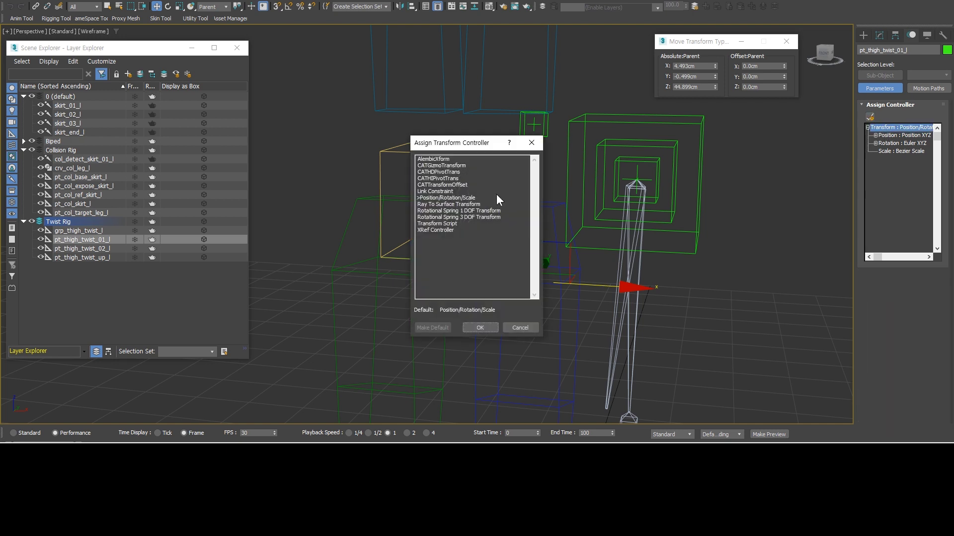
double_click(446, 192)
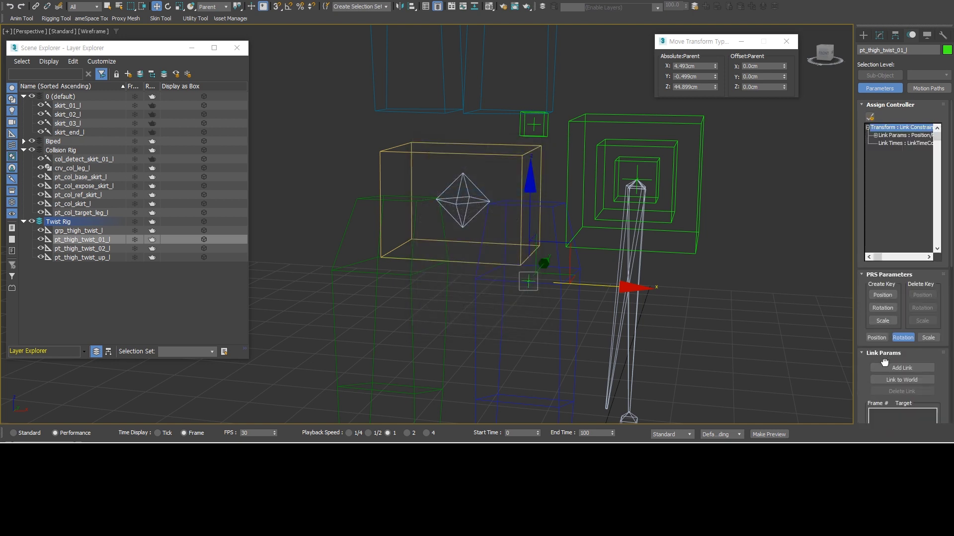
drag(871, 366, 851, 229)
click(888, 233)
click(565, 306)
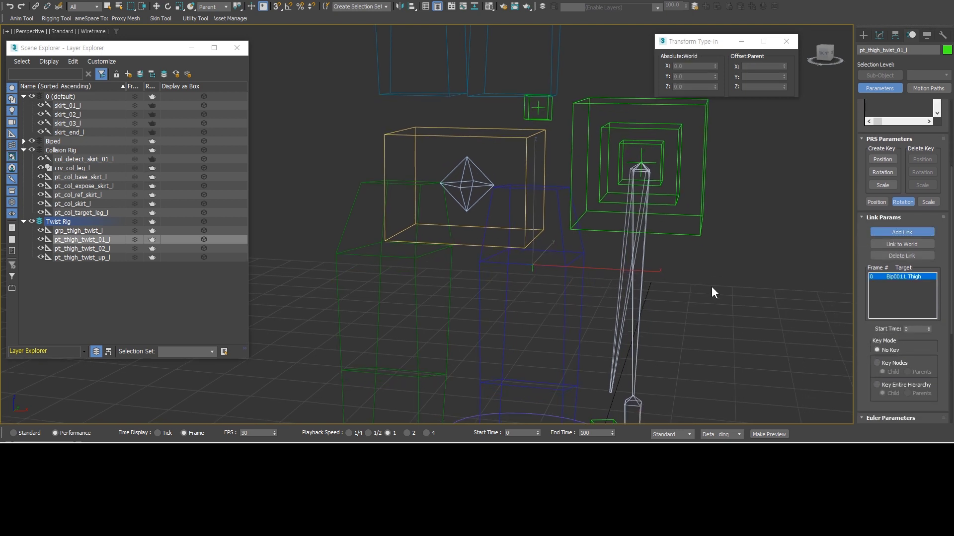
key(w)
Assign a Link Constraint to the transform of pt_thigh_twist_02_l and add Bip001 L Thigh as its link target at frame 0.
click(94, 248)
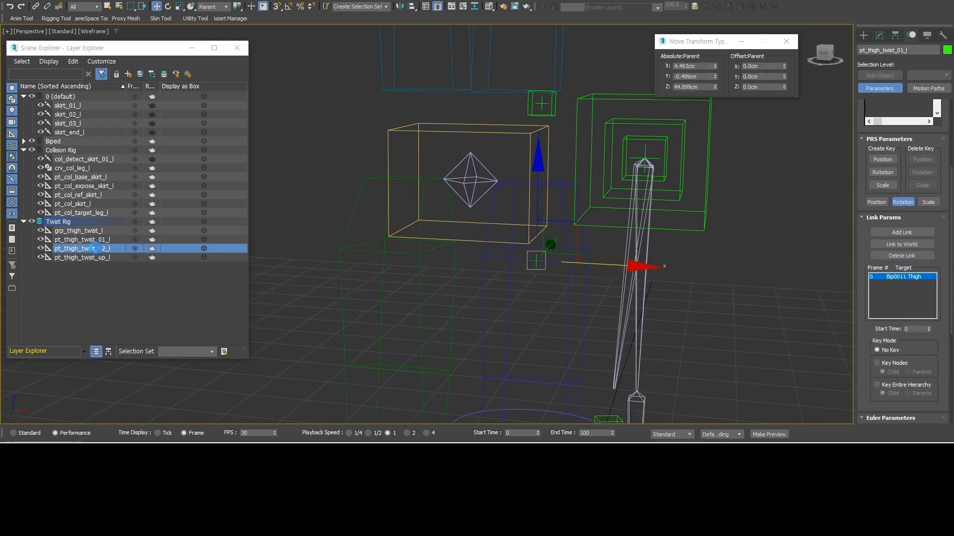
click(879, 127)
click(871, 117)
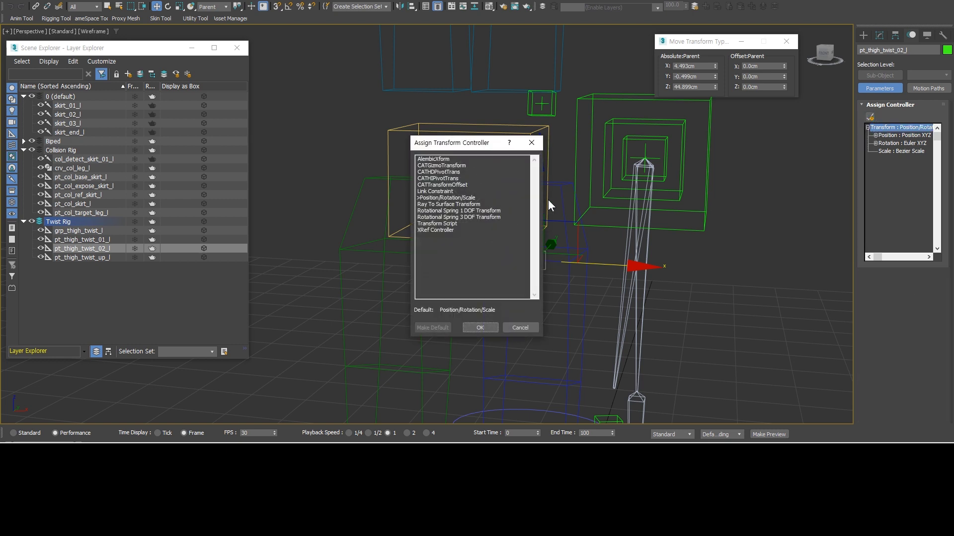
double_click(436, 192)
scroll(874, 278, down, 5)
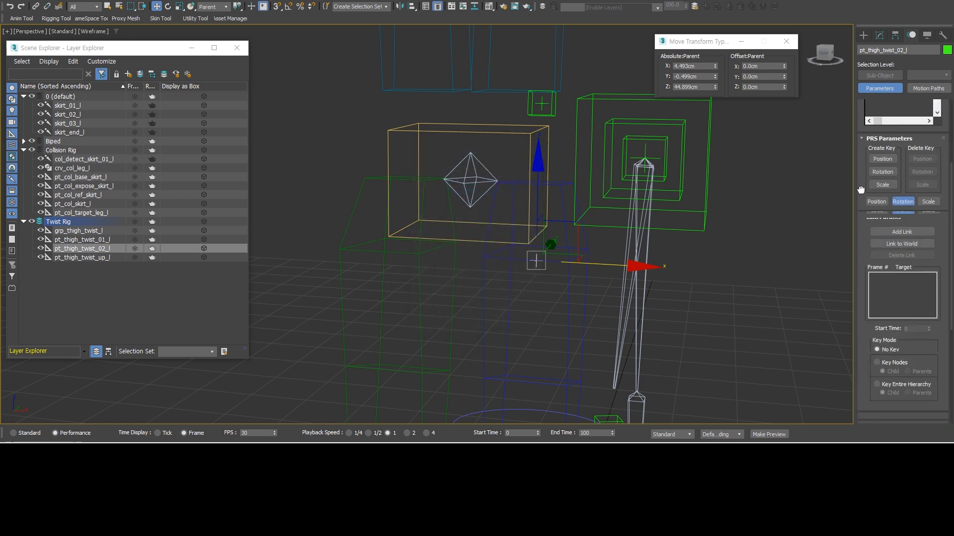
click(881, 207)
click(586, 301)
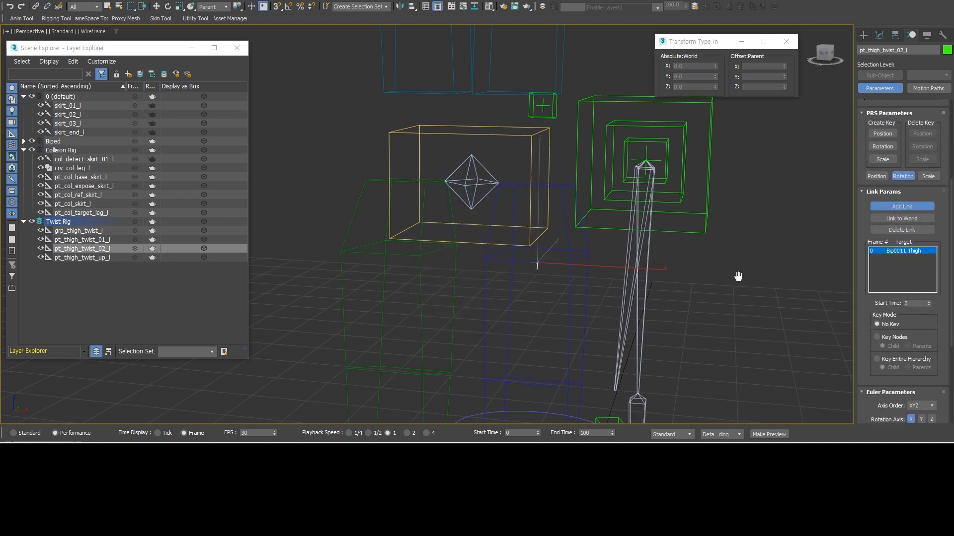
right_click(724, 285)
Assign a LookAt Constraint to the rotation controller inside the Link Params of pt_thigh_twist_02_l.
middle_drag(718, 282, 655, 157)
scroll(696, 163, down, 3)
scroll(569, 146, up, 2)
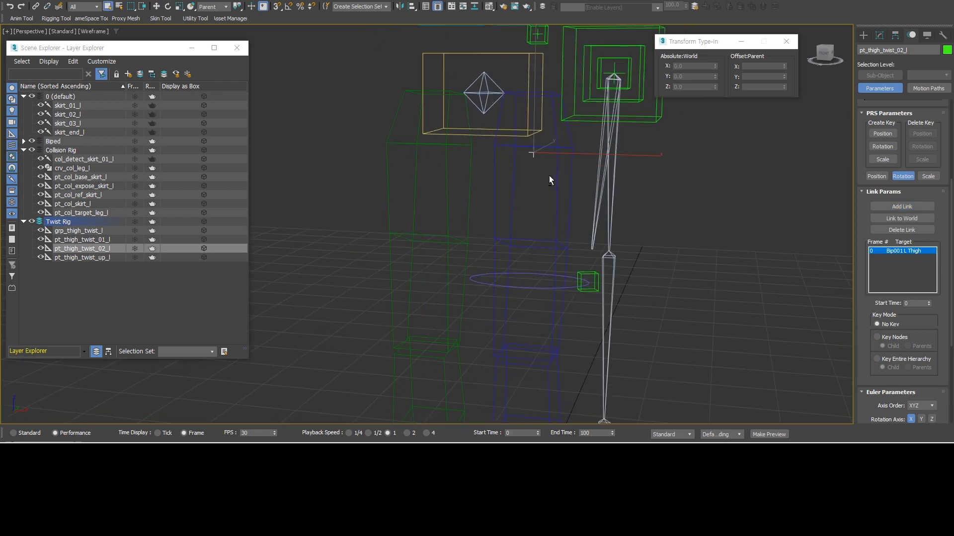
scroll(858, 241, up, 3)
scroll(858, 240, up, 4)
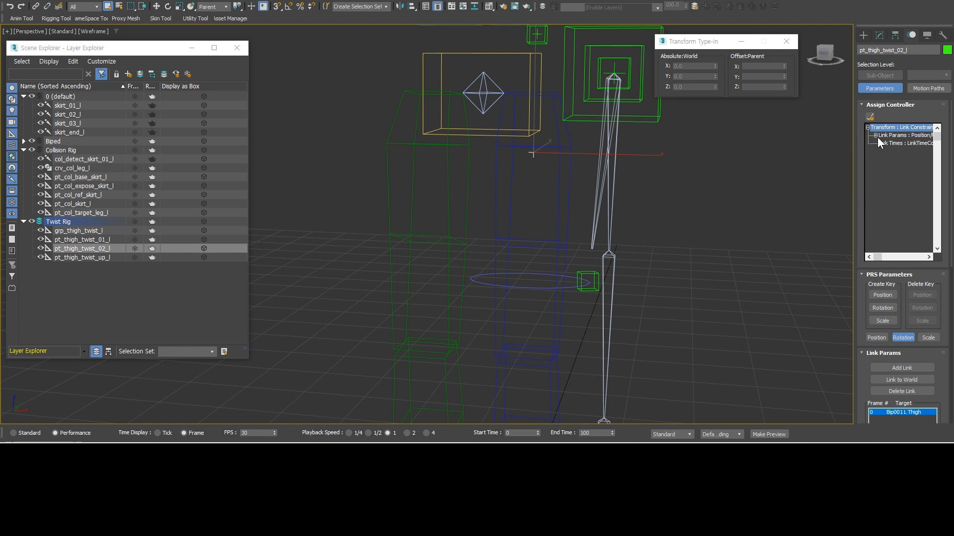
click(876, 136)
double_click(892, 151)
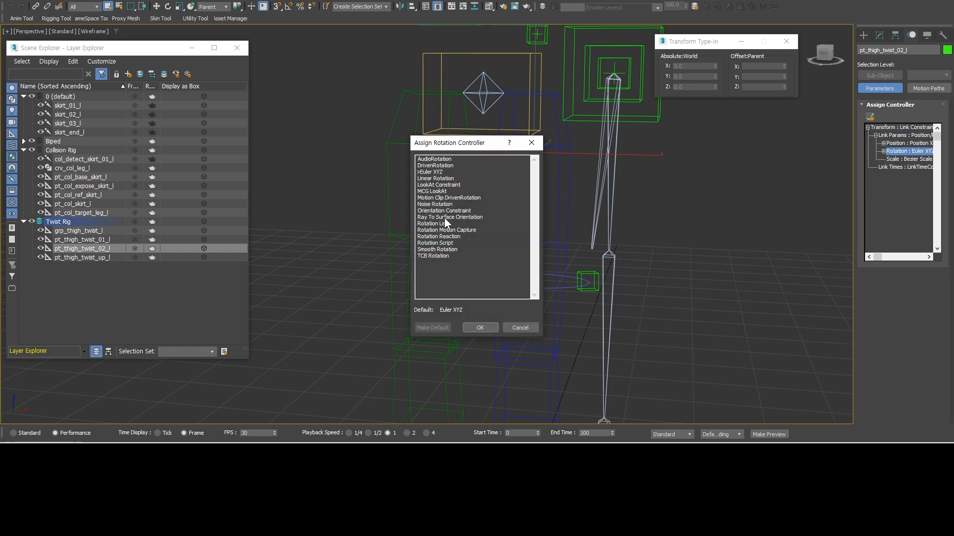
double_click(454, 186)
Add Bip001 L Calf as the LookAt target of pt_thigh_twist_02_l.
scroll(864, 199, down, 8)
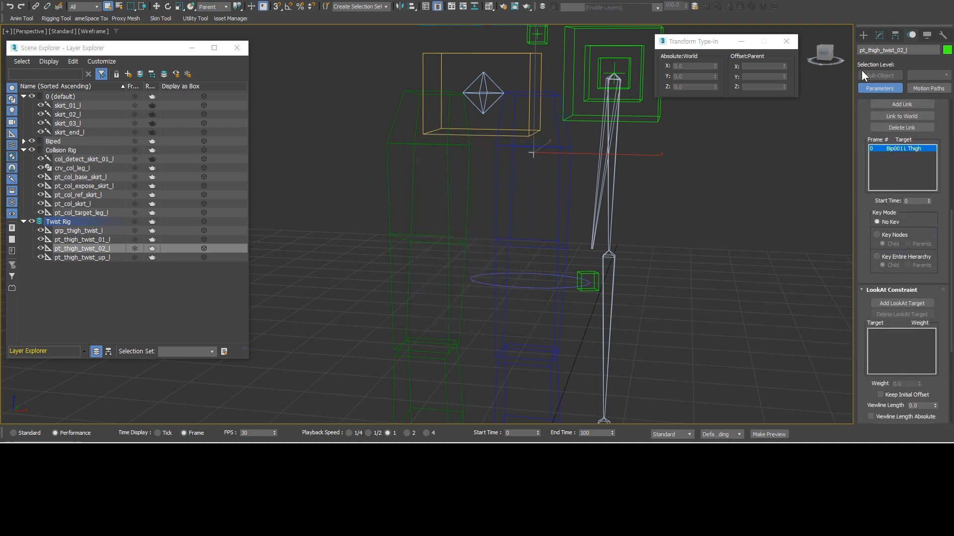
scroll(881, 199, down, 5)
click(882, 161)
alt+middle_drag(640, 306, 574, 283)
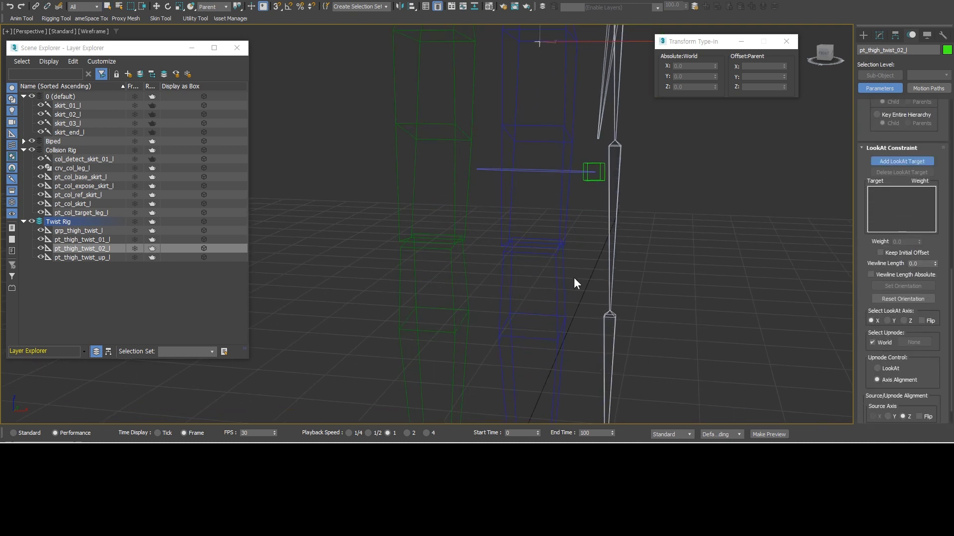
click(571, 280)
middle_drag(702, 195, 702, 294)
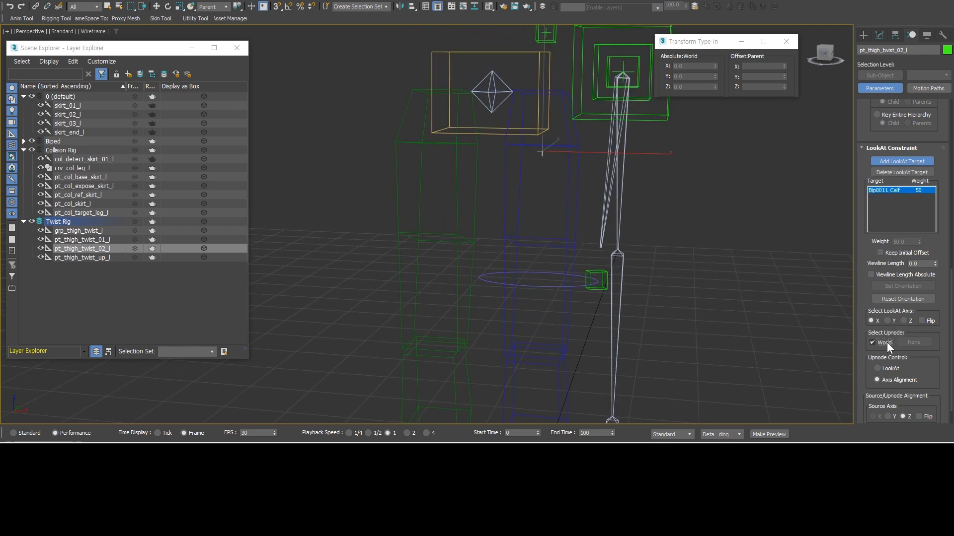
Turn off the World upnode of pt_thigh_twist_02_l's LookAt Constraint and assign pt_thigh_twist_up_l as its upnode.
click(872, 342)
scroll(677, 235, up, 6)
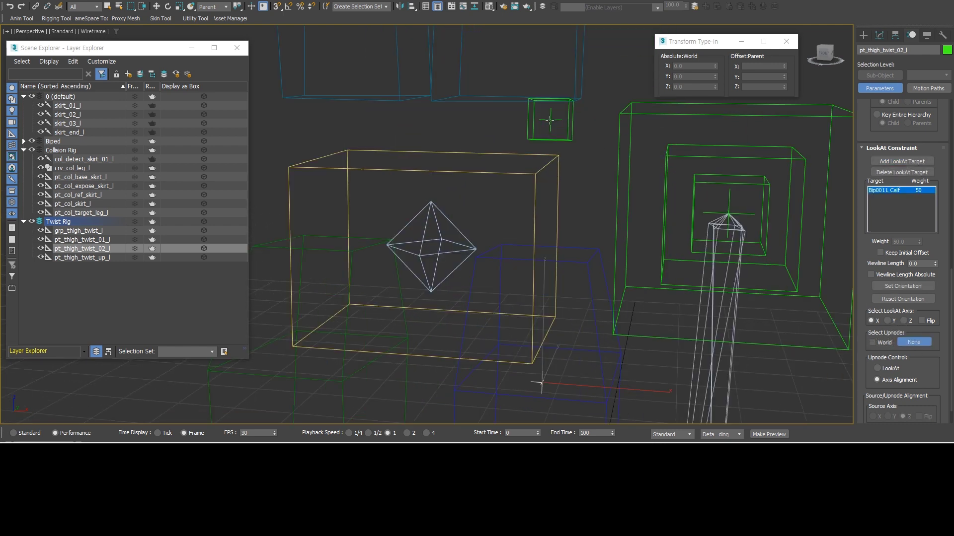
click(550, 119)
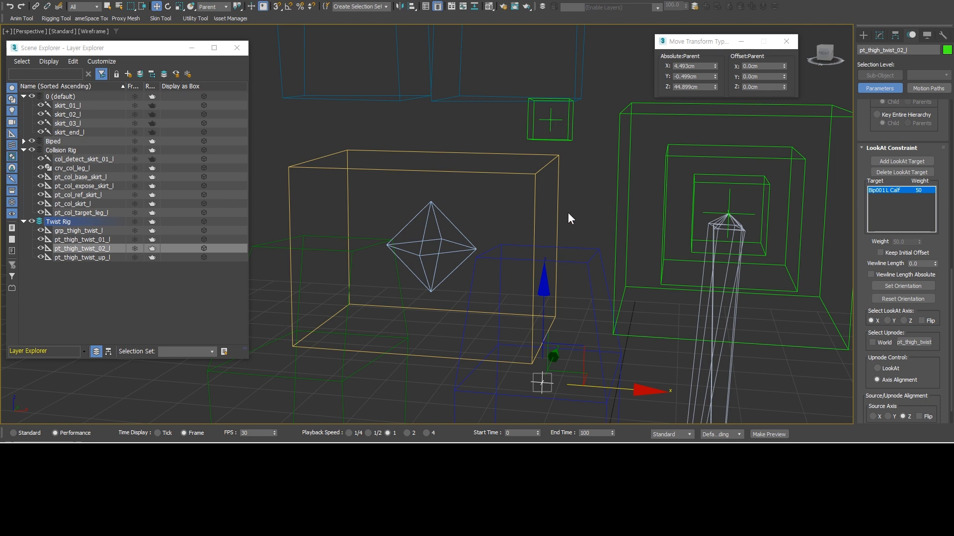
scroll(568, 212, down, 3)
mouse_move(568, 212)
middle_down()
mouse_move(561, 193)
mouse_move(573, 203)
mouse_move(568, 222)
mouse_move(564, 208)
middle_up()
Assign a LookAt Constraint to the rotation controller of pt_thigh_twist_up_l.
key(q)
click(523, 221)
click(545, 152)
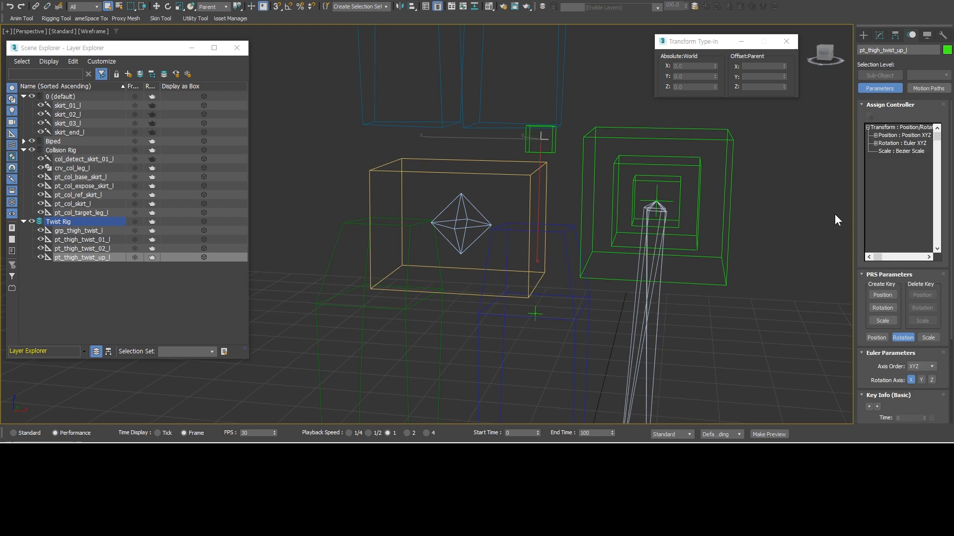
click(886, 143)
click(870, 116)
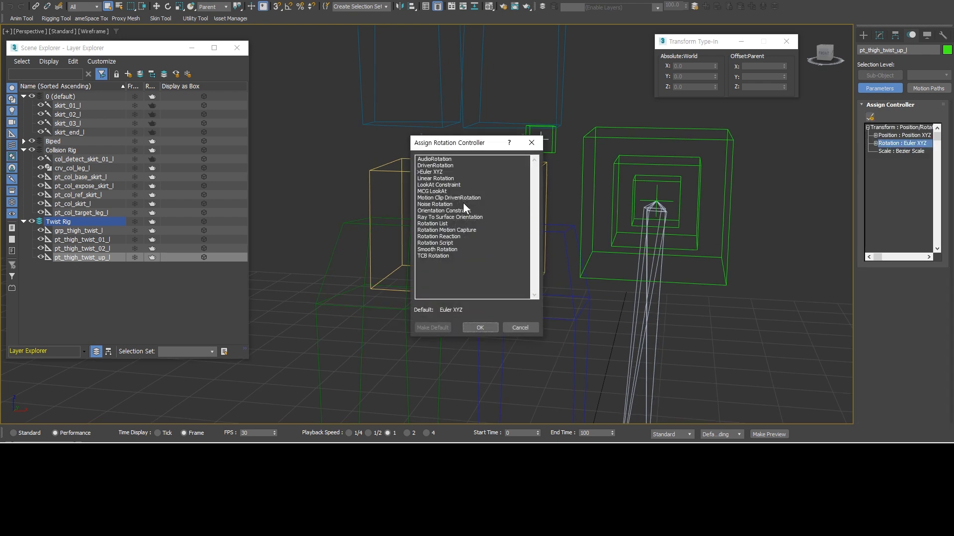
double_click(440, 185)
scroll(855, 106, down, 5)
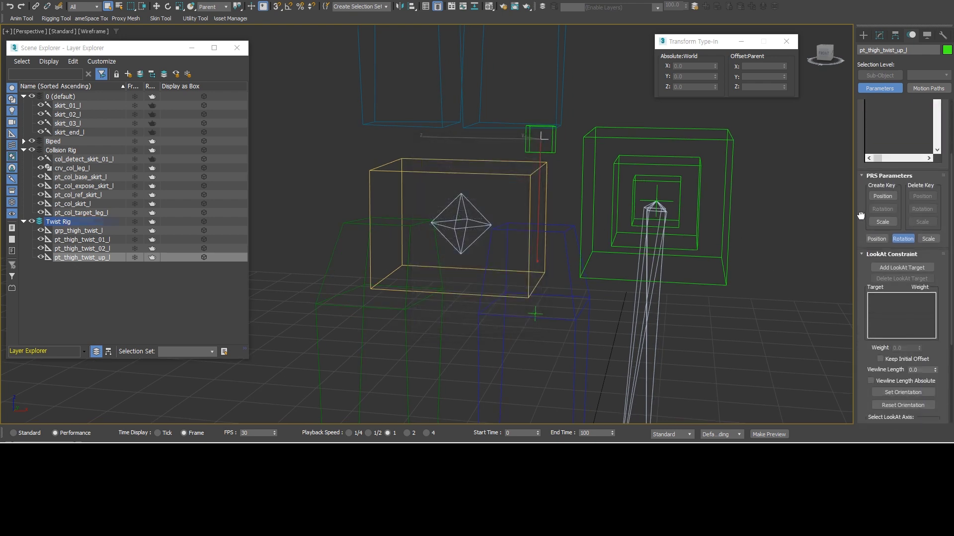
Turn off the World upnode of pt_thigh_twist_up_l and add pt_thigh_twist_01_l as its LookAt target.
click(886, 141)
click(873, 320)
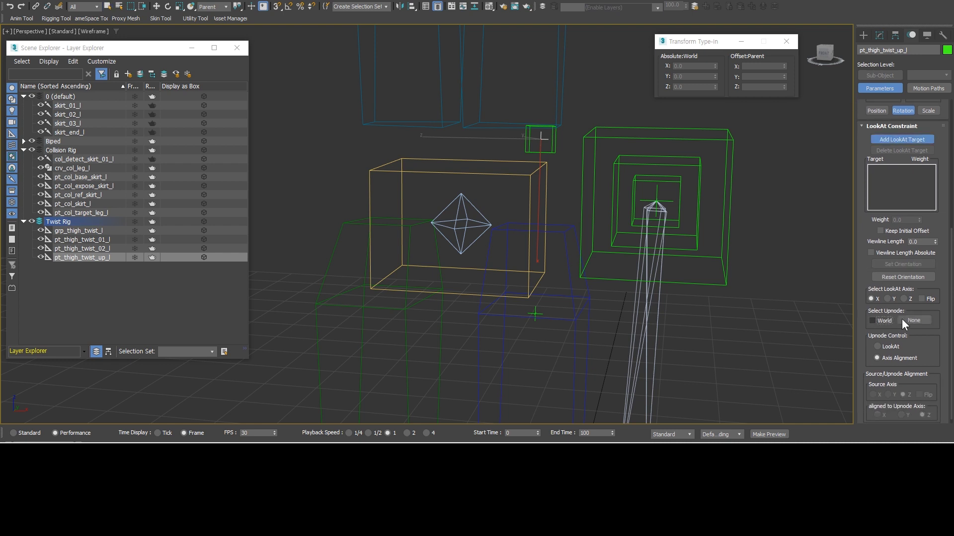
click(904, 320)
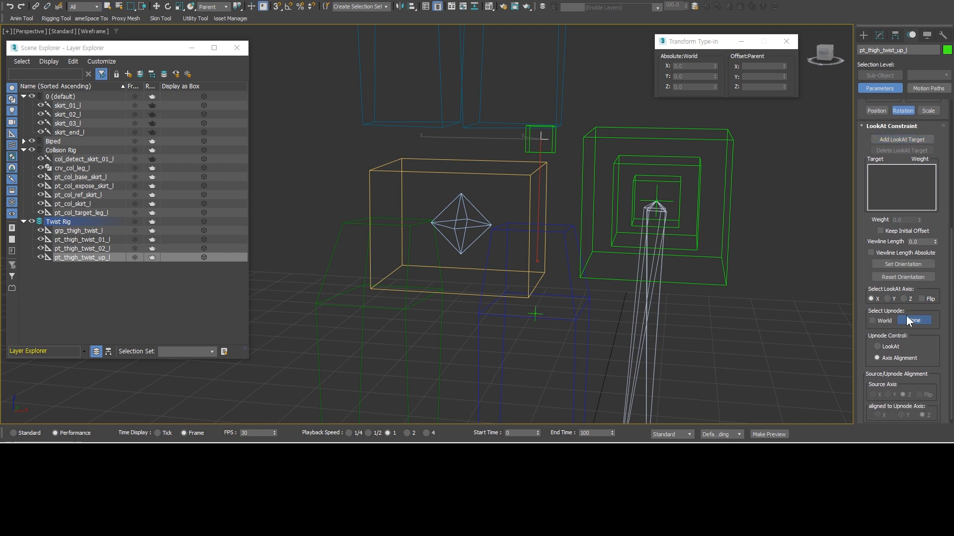
click(883, 142)
middle_drag(552, 334, 539, 261)
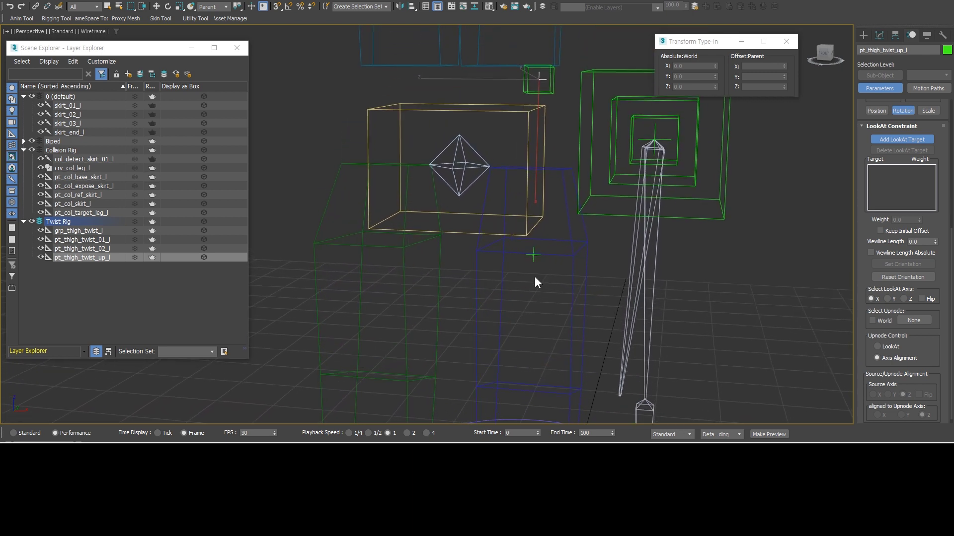
click(107, 240)
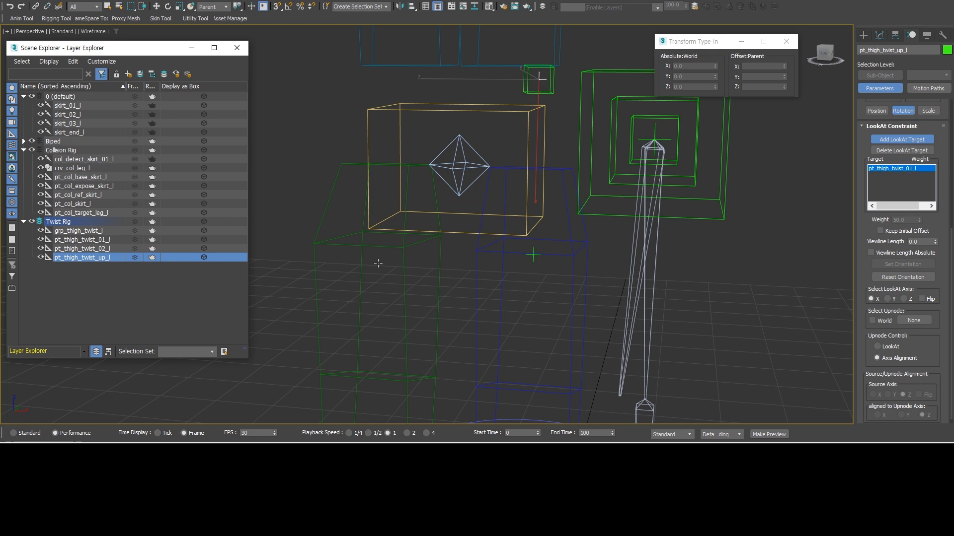
Assign grp_thigh_twist_l as the upnode of pt_thigh_twist_up_l's LookAt Constraint.
click(901, 320)
click(557, 103)
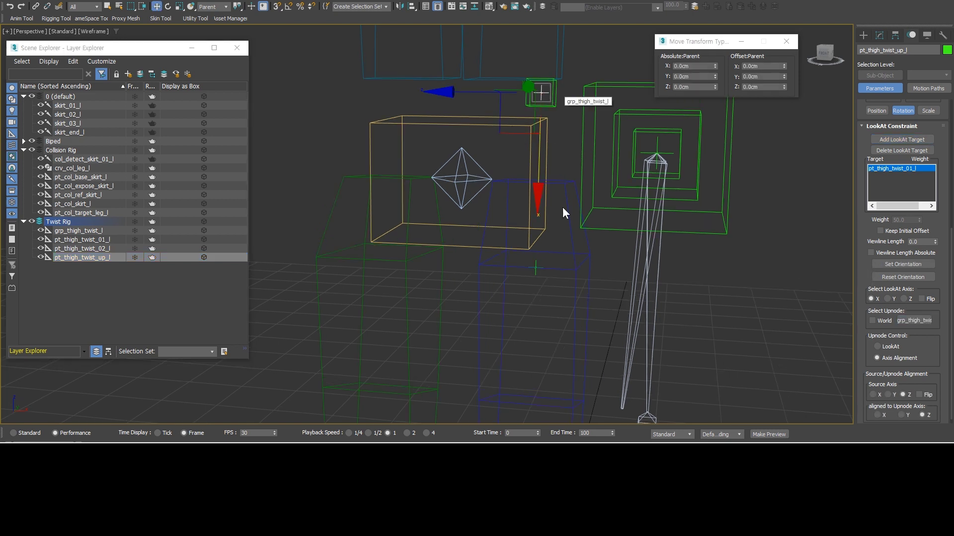
middle_drag(564, 212, 566, 225)
middle_drag(564, 190, 559, 228)
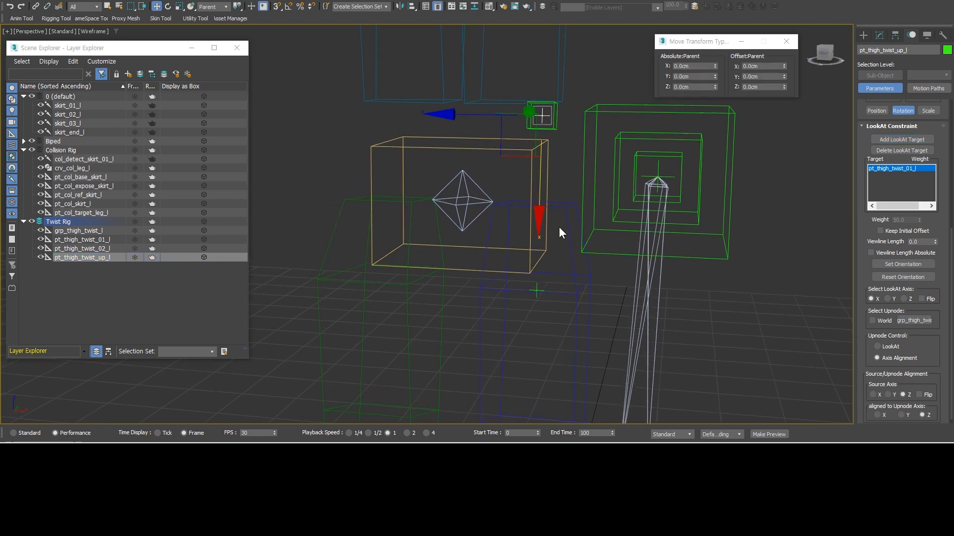
key(q)
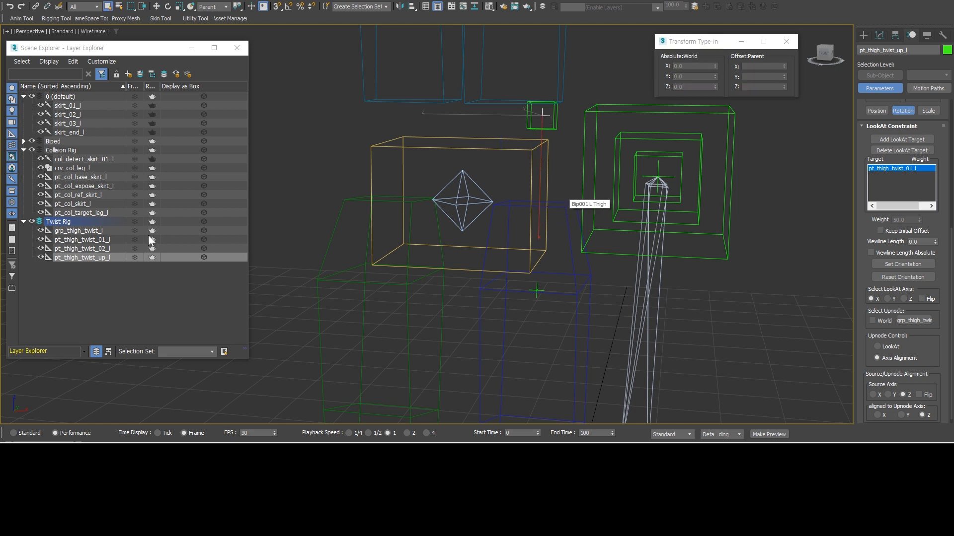
Enlarge the pt_thigh_twist_02_l point helper to a size of 1.58 cm.
click(108, 240)
click(107, 249)
key(w)
middle_drag(612, 274, 611, 266)
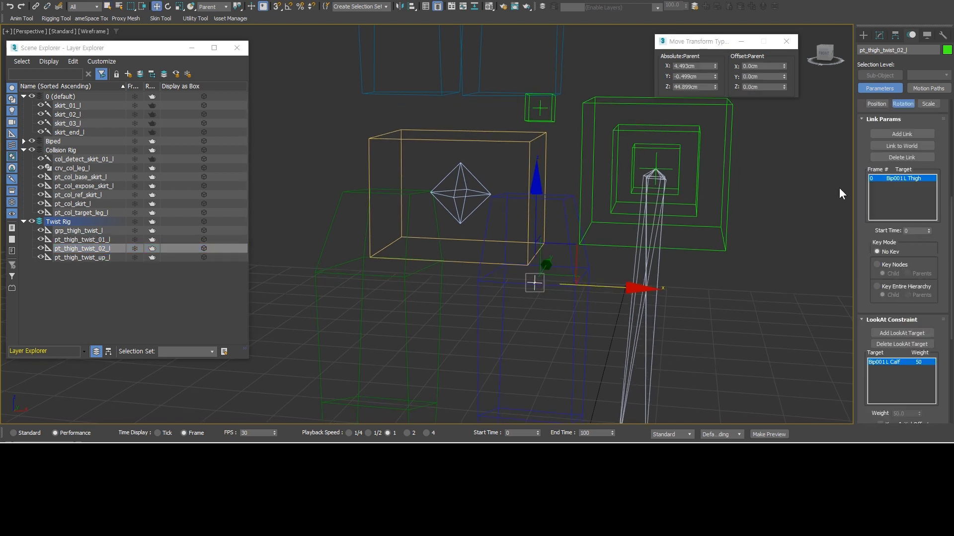
scroll(857, 147, up, 5)
click(879, 36)
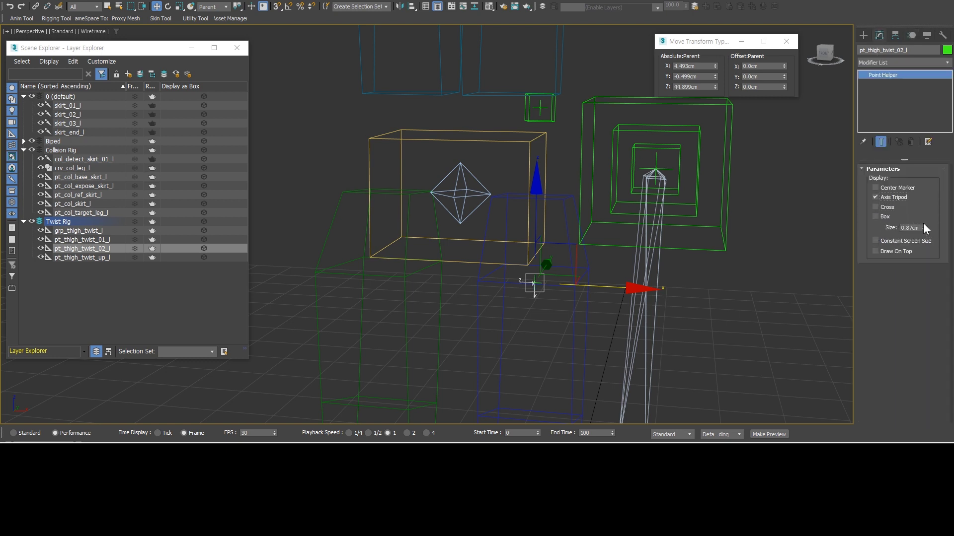
scroll(580, 273, up, 2)
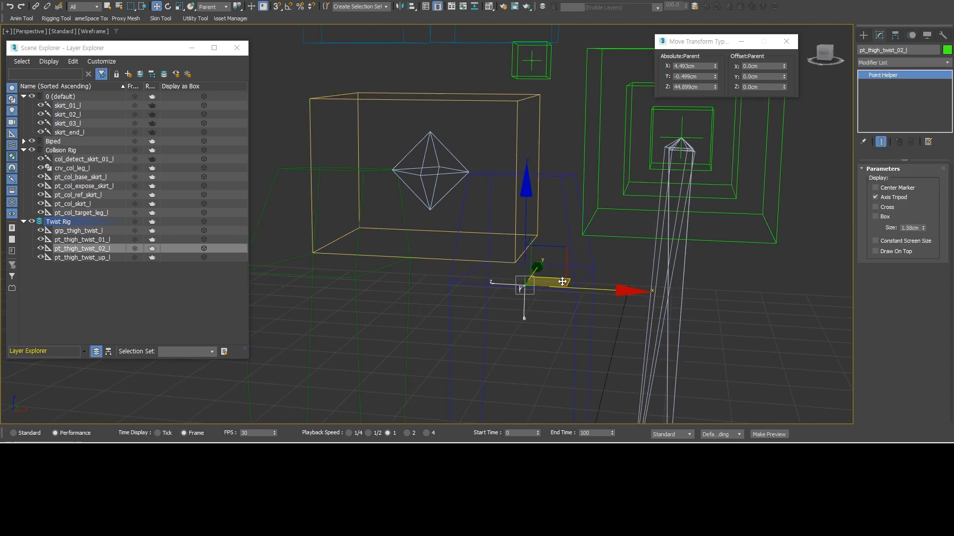
Test-rotate Bip001 L Thigh to check the twist helpers, undo the rotations, and reselect pt_thigh_twist_02_l.
key(q)
click(581, 262)
key(e)
alt+middle_drag(581, 262, 575, 218)
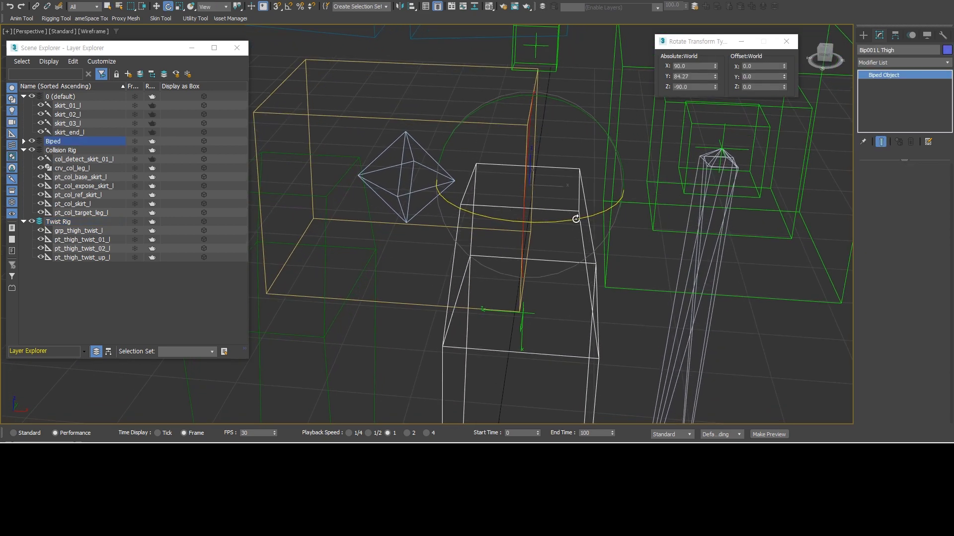
drag(575, 217, 589, 248)
alt+middle_drag(590, 249, 525, 198)
key(ctrl+z)
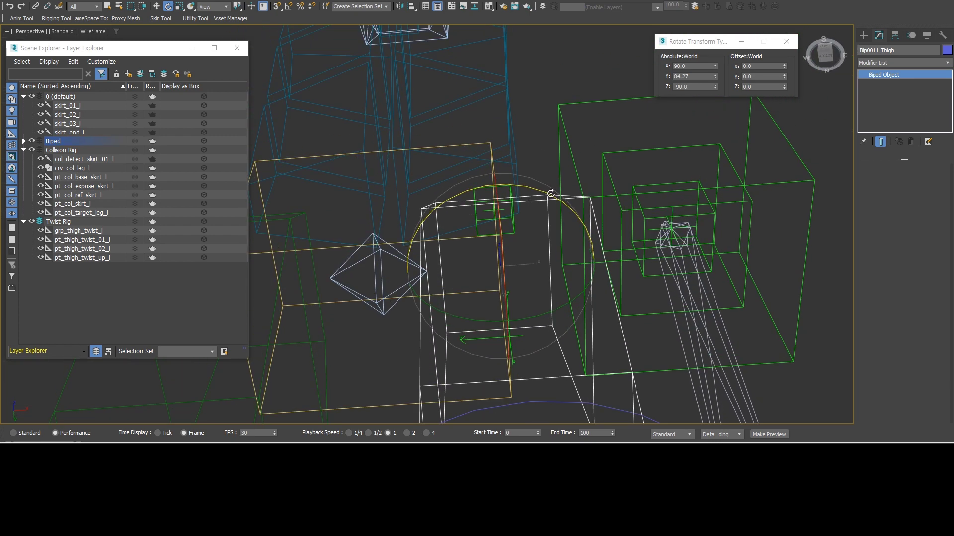
drag(550, 193, 499, 253)
key(ctrl+z)
scroll(546, 213, down, 6)
alt+middle_drag(546, 218, 537, 245)
scroll(550, 218, up, 5)
key(q)
click(546, 238)
key(w)
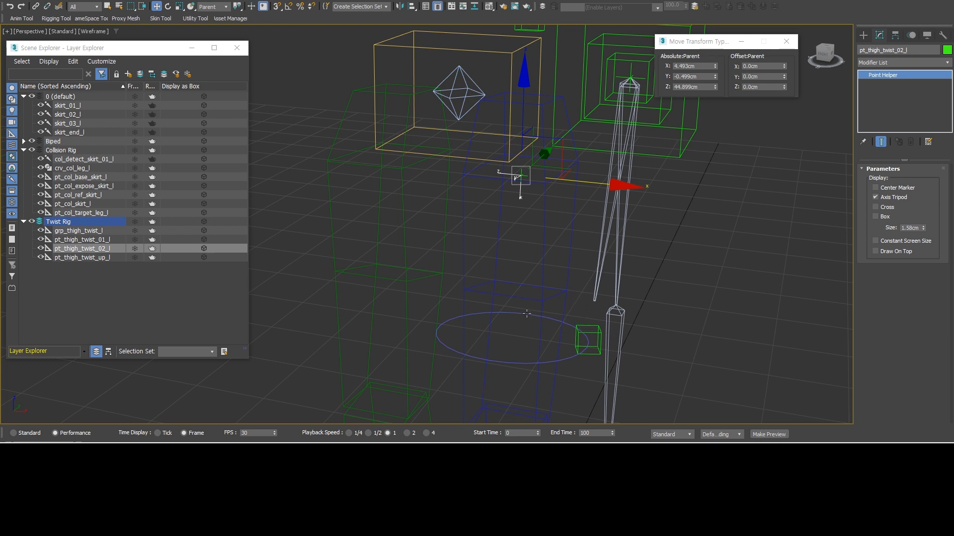
Assign a LookAt Constraint to the rotation controller inside the Link Params of crv_col_leg_l.
click(526, 314)
click(912, 37)
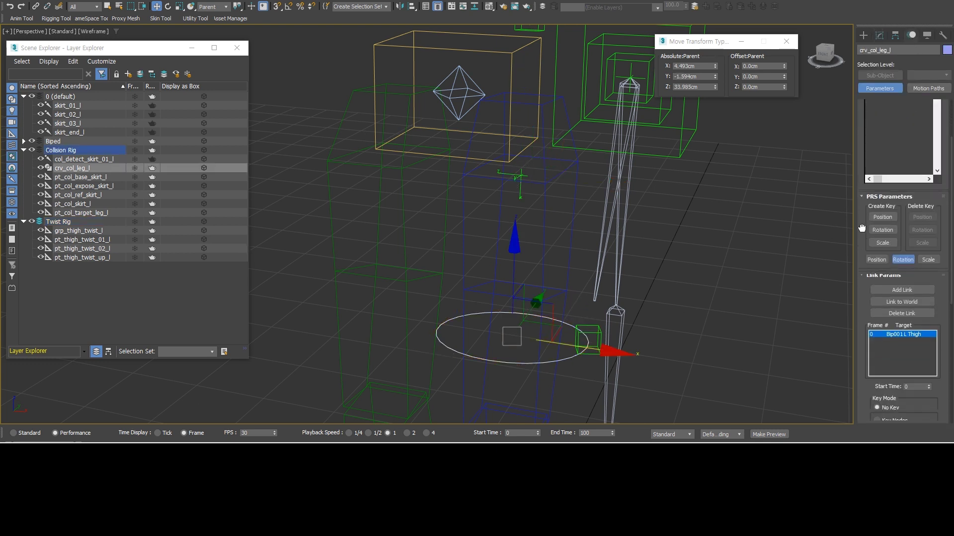
scroll(863, 201, up, 5)
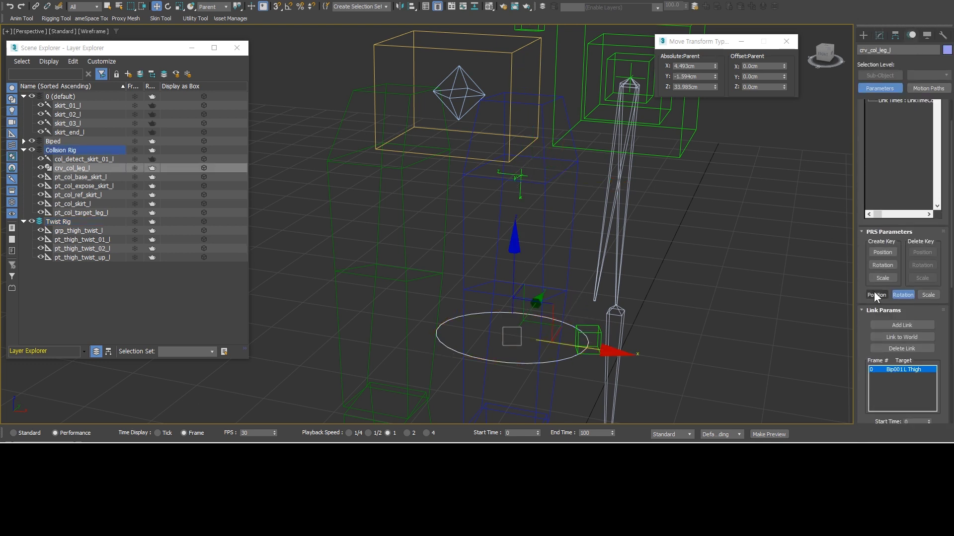
scroll(860, 347, up, 2)
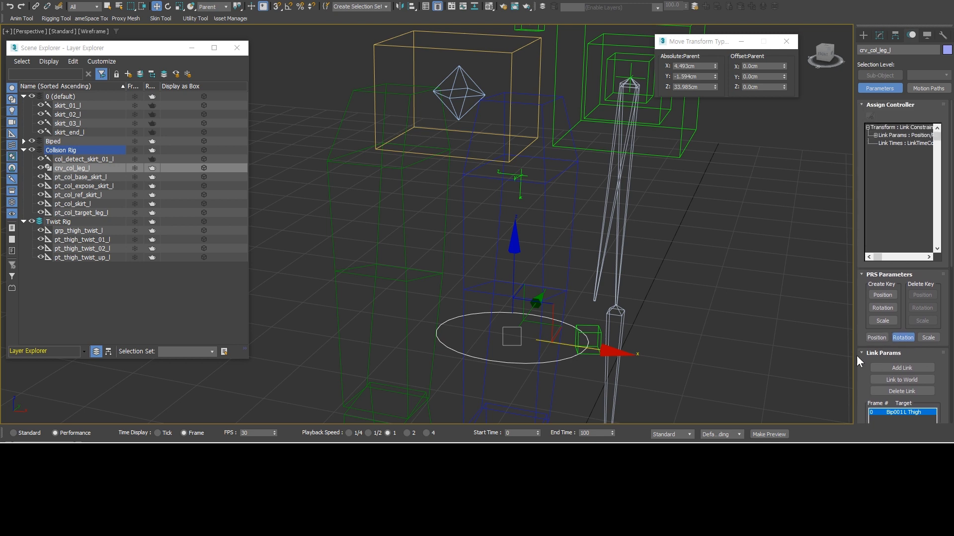
click(875, 135)
click(871, 116)
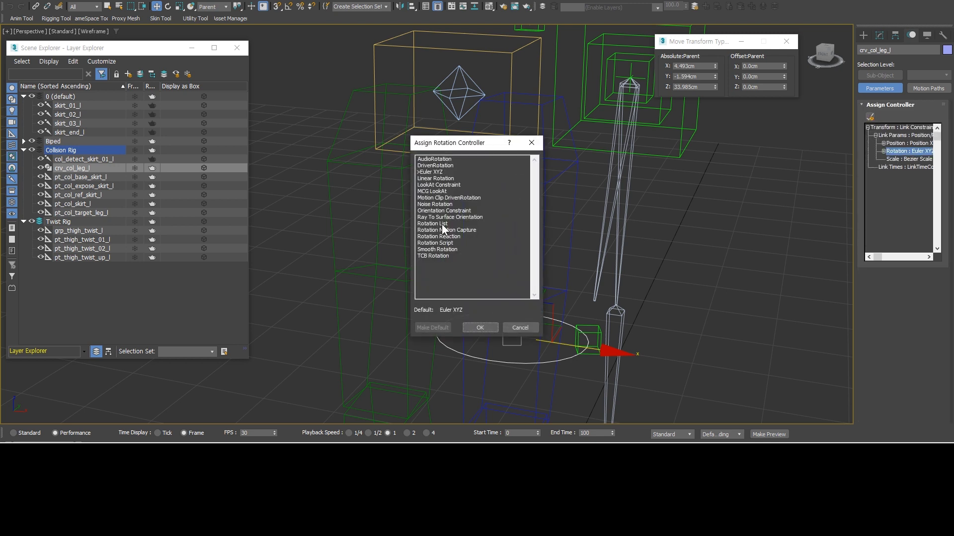
double_click(444, 185)
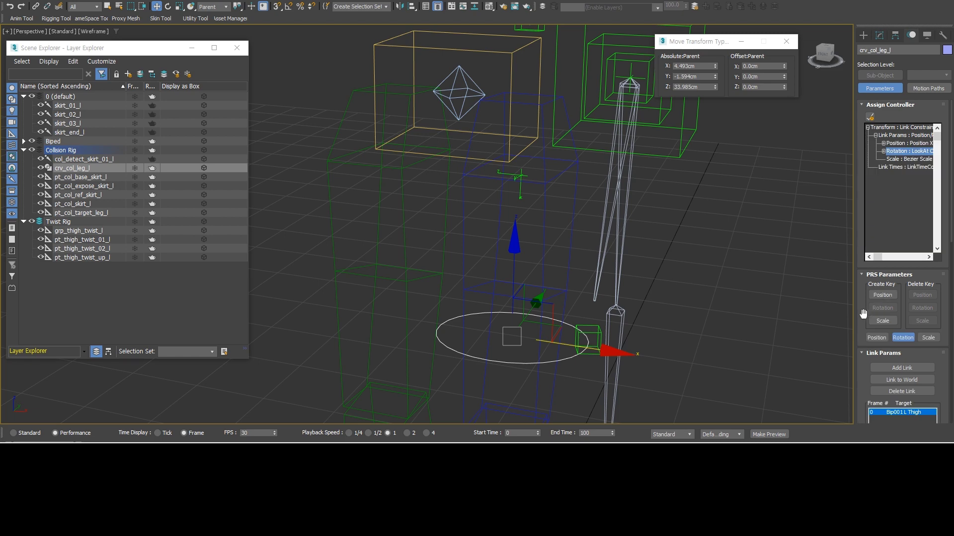
Add Bip001 L Calf as the LookAt target of crv_col_leg_l.
scroll(899, 249, down, 5)
scroll(865, 250, down, 2)
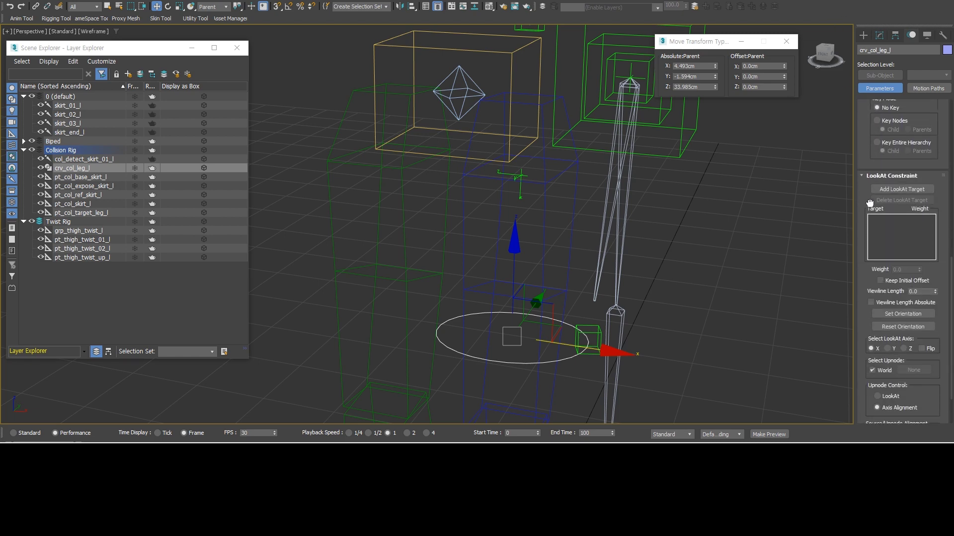
click(901, 189)
middle_drag(543, 418, 570, 307)
click(555, 286)
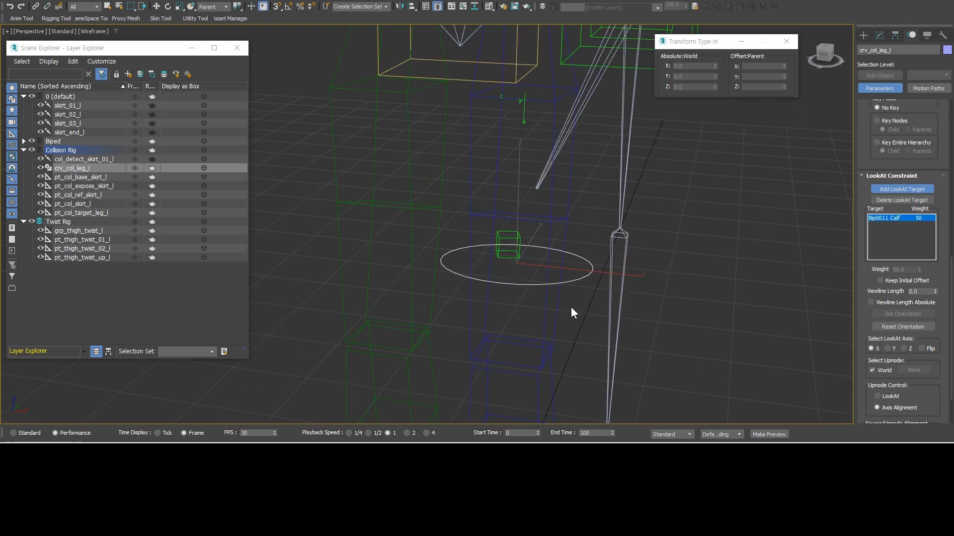
key(w)
Turn off the World upnode of crv_col_leg_l's LookAt Constraint and pick pt_thigh_twist_02_l as its upnode.
click(872, 370)
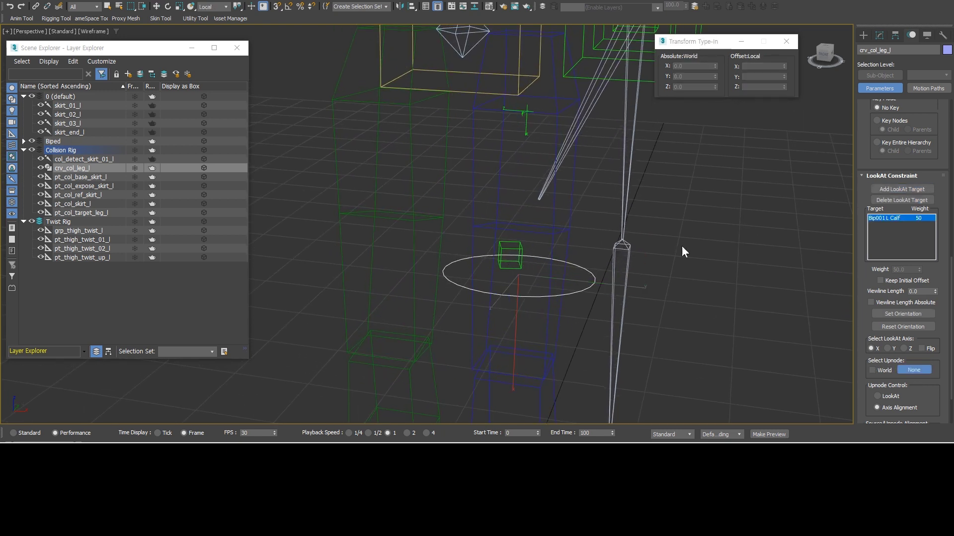
key(q)
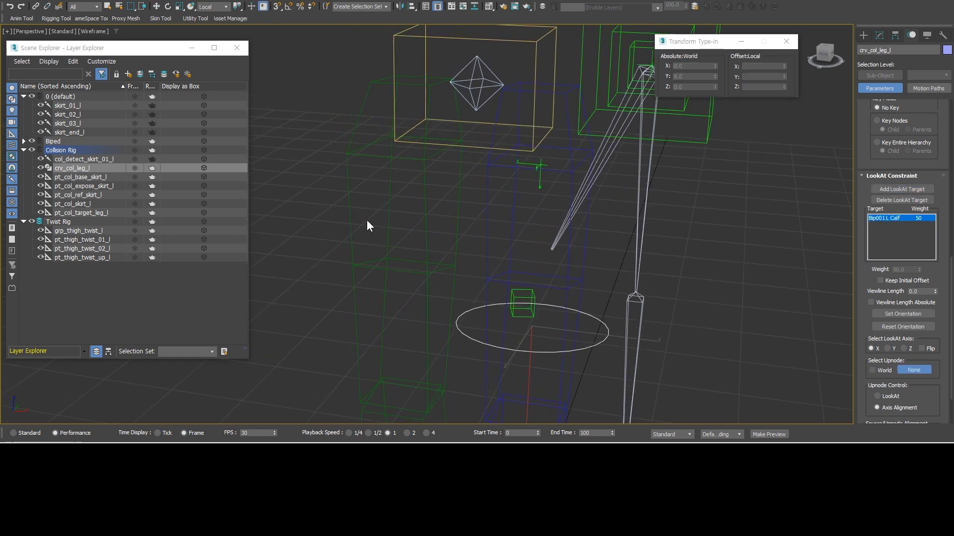
scroll(541, 192, up, 5)
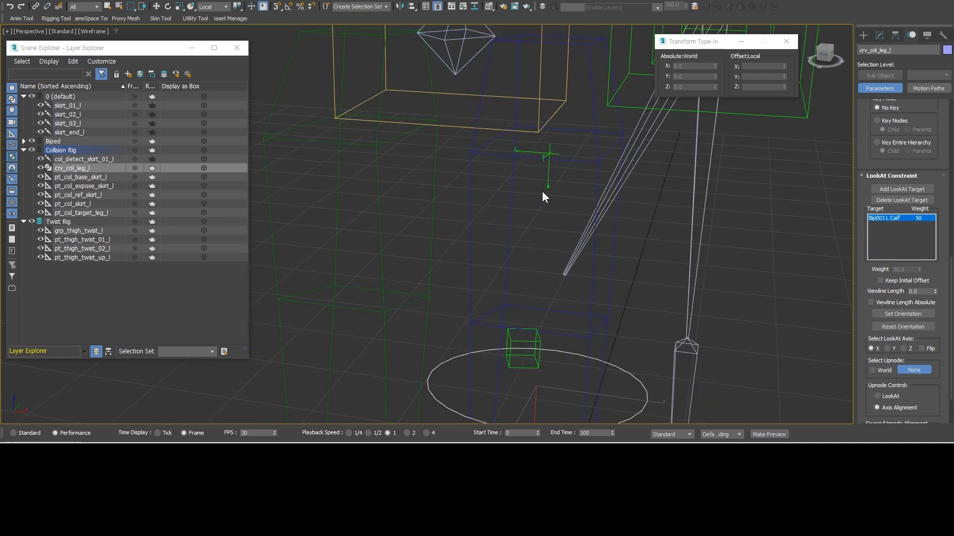
click(109, 248)
scroll(532, 259, down, 3)
middle_drag(536, 259, 529, 219)
drag(865, 147, 869, 384)
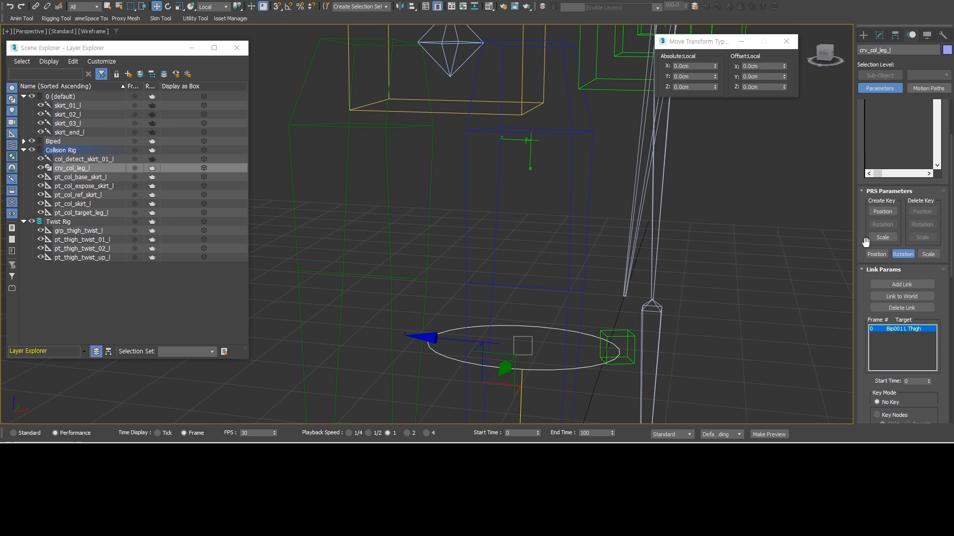
drag(865, 243, 857, 366)
click(889, 105)
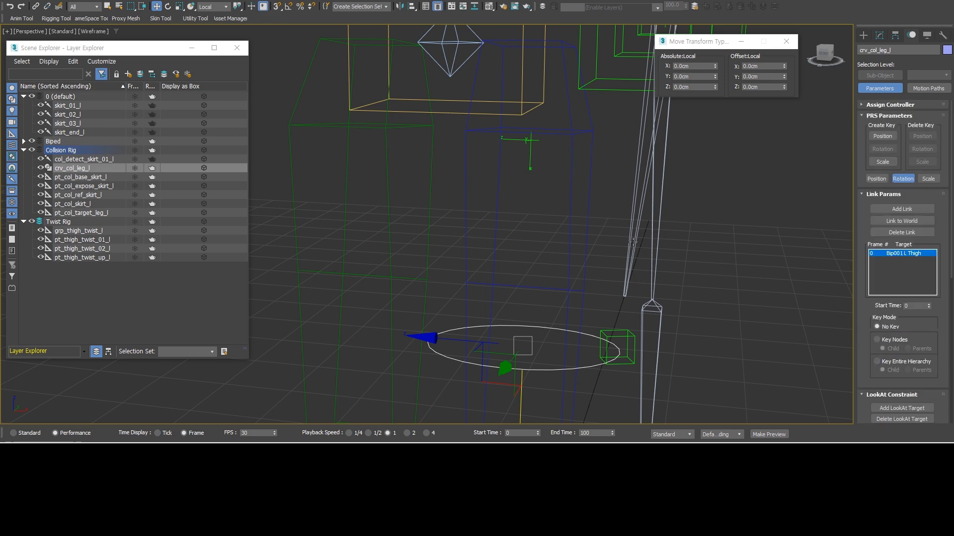
Rotate Bip001 L Thigh to check how the leg collision curve and skirt bones respond.
middle_drag(728, 273, 723, 258)
key(q)
click(723, 258)
click(584, 211)
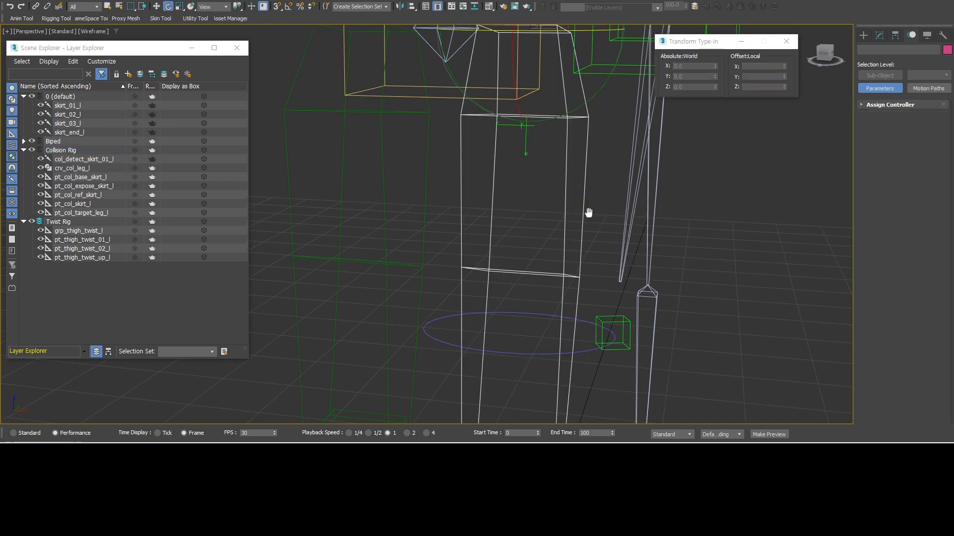
scroll(586, 213, down, 3)
middle_drag(588, 213, 570, 262)
alt+middle_drag(541, 184, 567, 163)
key(e)
key(e)
mouse_move(583, 135)
mouse_down()
mouse_move(441, 149)
mouse_move(637, 152)
mouse_move(370, 157)
mouse_move(702, 153)
mouse_move(494, 160)
mouse_move(720, 162)
mouse_move(541, 140)
mouse_move(511, 145)
mouse_move(644, 152)
mouse_move(496, 155)
mouse_move(444, 131)
mouse_move(278, 164)
mouse_move(628, 209)
mouse_move(708, 268)
mouse_move(349, 181)
mouse_move(318, 149)
mouse_move(499, 209)
mouse_move(606, 273)
mouse_move(551, 145)
mouse_move(575, 148)
mouse_move(514, 136)
mouse_up()
Display the viewport shaded with edged faces and rotate Bip001 L Thigh again to test the rig.
key(F3)
scroll(514, 136, up, 2)
alt+middle_drag(514, 136, 534, 134)
drag(570, 137, 503, 196)
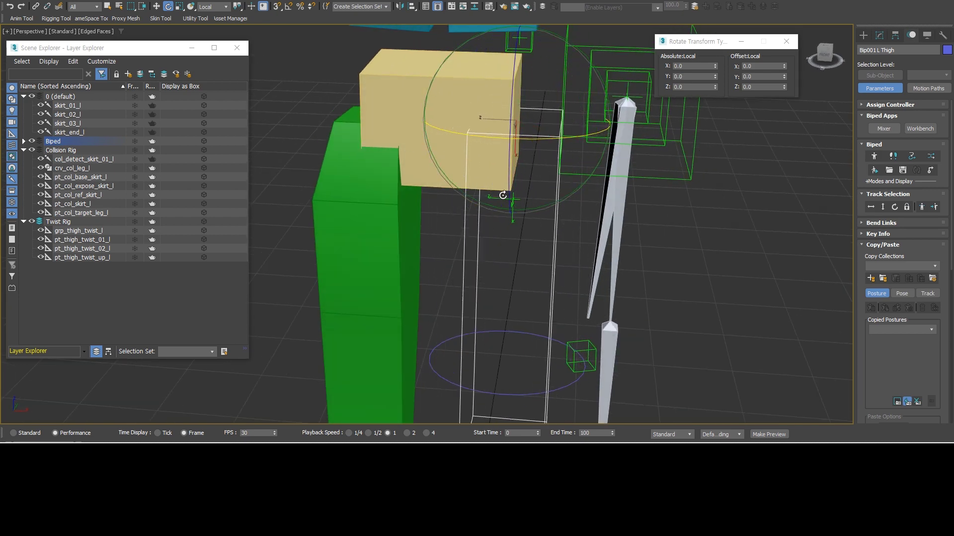
alt+middle_drag(503, 196, 481, 172)
scroll(481, 172, down, 2)
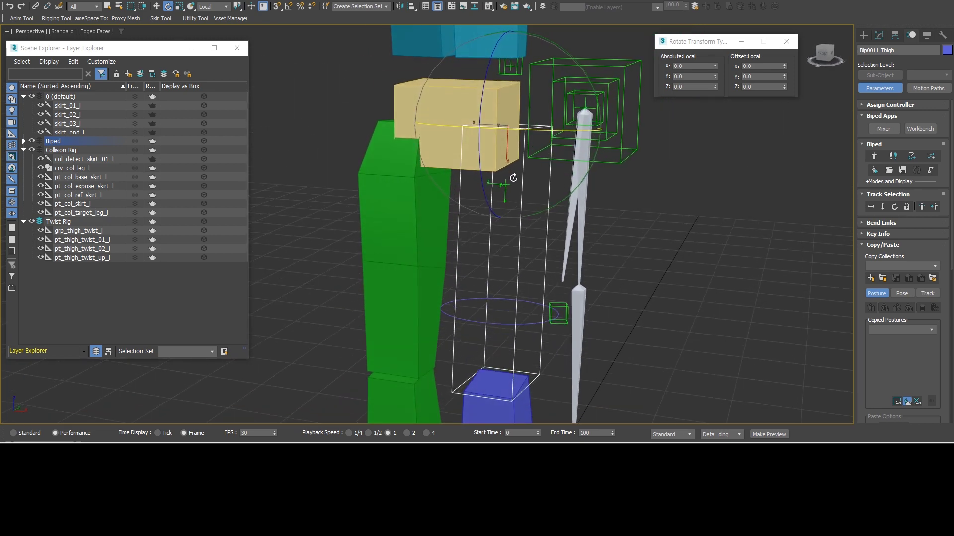
middle_drag(618, 172, 571, 190)
scroll(592, 185, up, 1)
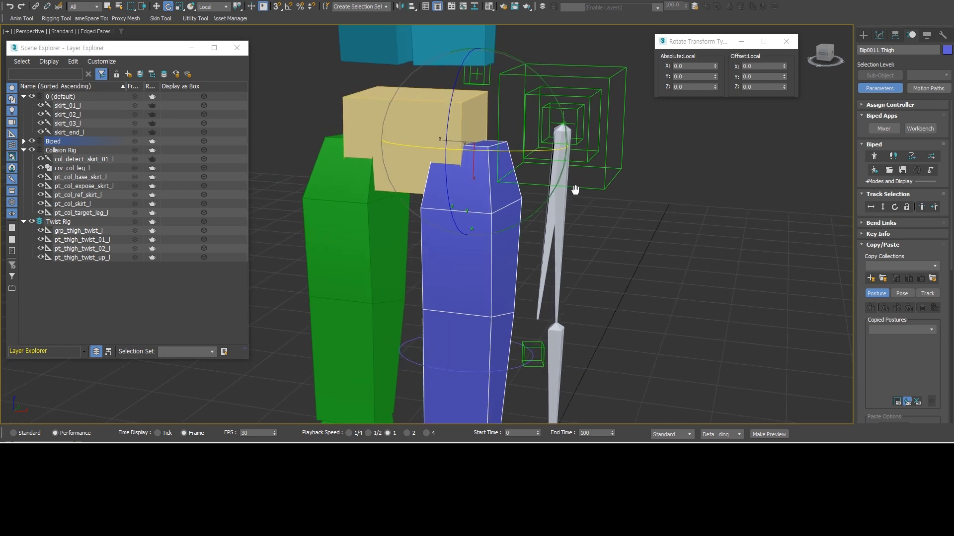
scroll(567, 161, up, 1)
middle_drag(559, 157, 566, 151)
key(w)
click(593, 119)
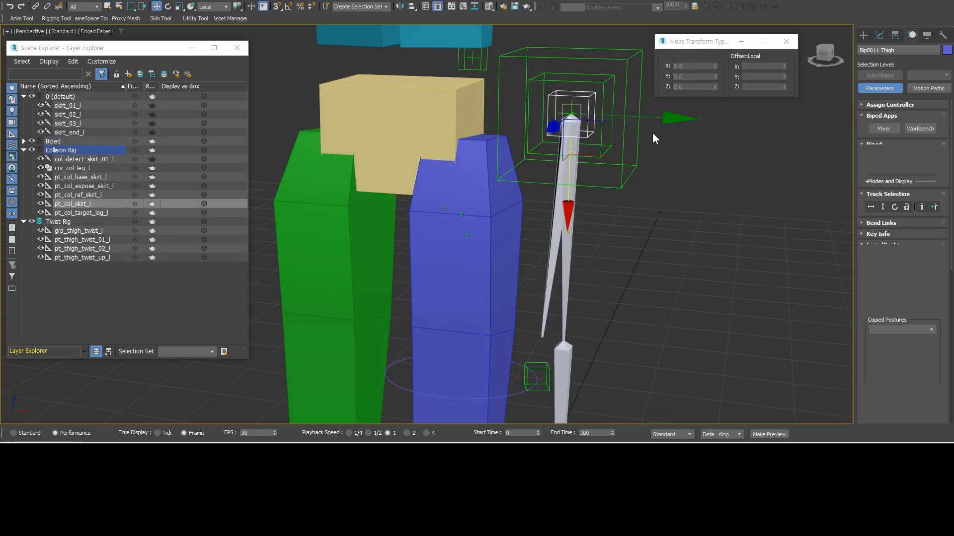
mouse_move(647, 134)
middle_down()
mouse_move(646, 152)
mouse_move(639, 145)
middle_up()
mouse_move(652, 185)
alt+middle_down()
mouse_move(631, 166)
mouse_move(654, 173)
mouse_move(649, 156)
mouse_move(652, 167)
alt+middle_up()
click(846, 57)
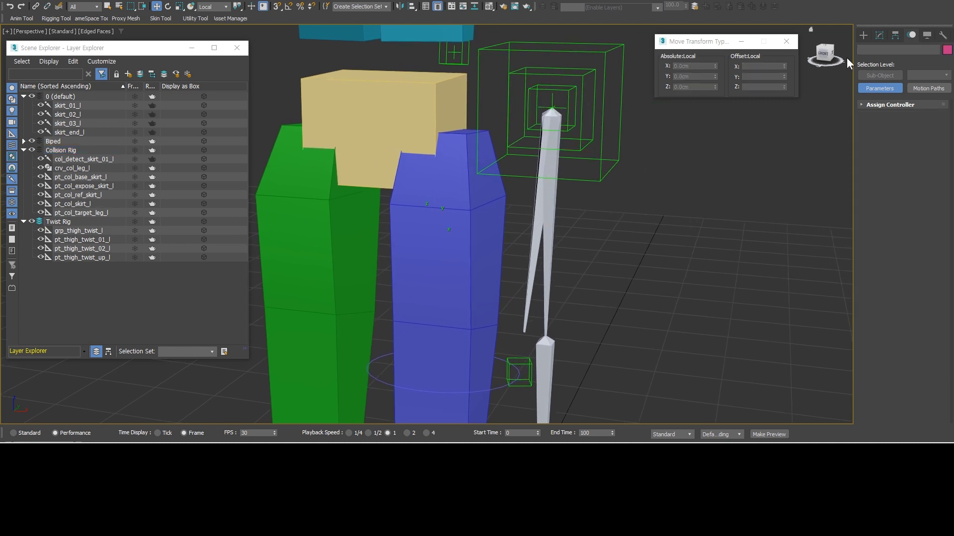
Draw a circle spline with a radius of about 10 cm on the ground around the biped's feet.
click(863, 33)
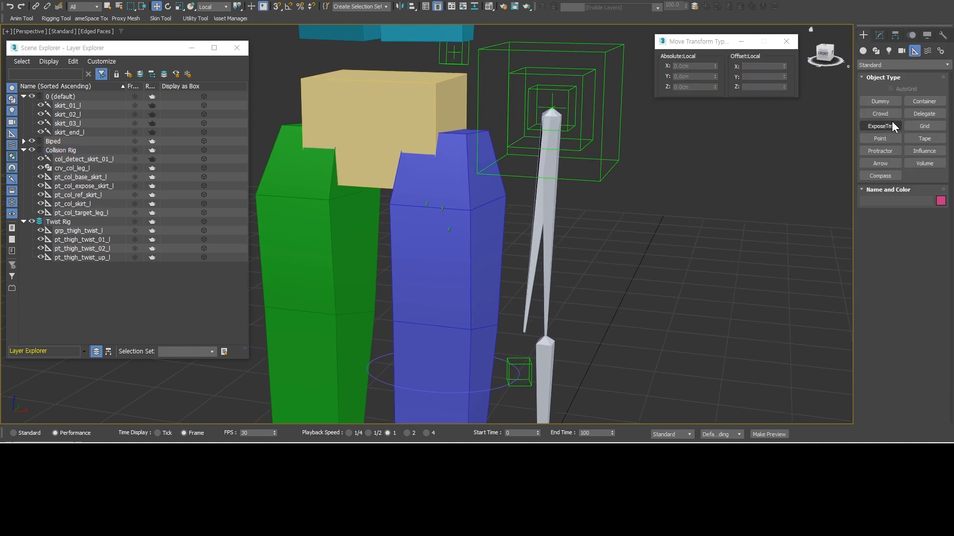
click(875, 51)
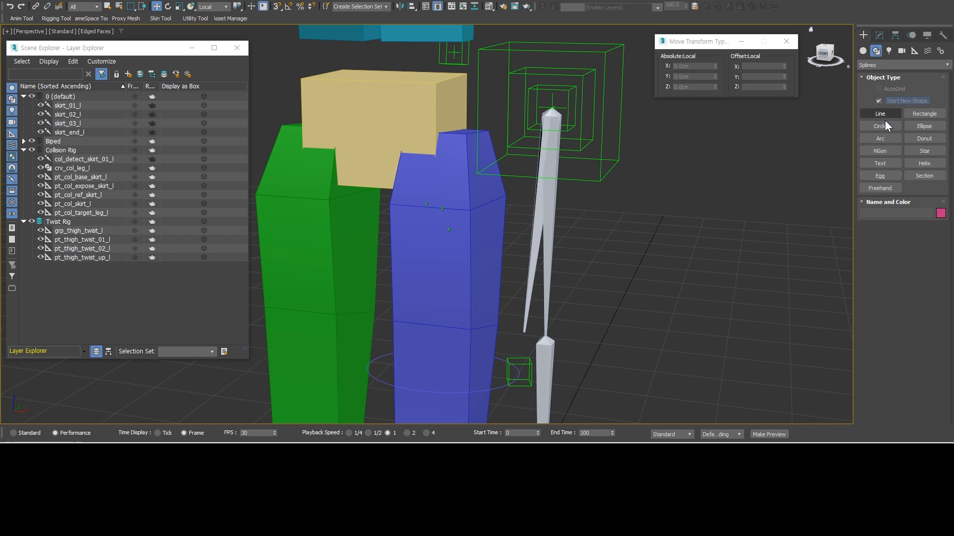
click(885, 126)
scroll(576, 273, down, 5)
middle_drag(572, 286, 539, 108)
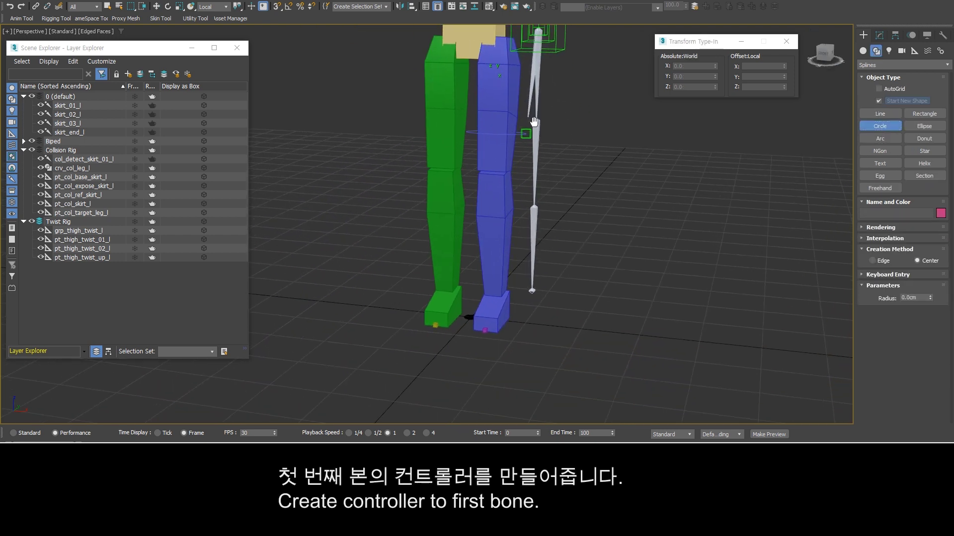
mouse_move(471, 320)
mouse_down()
mouse_move(519, 323)
mouse_move(460, 335)
mouse_up()
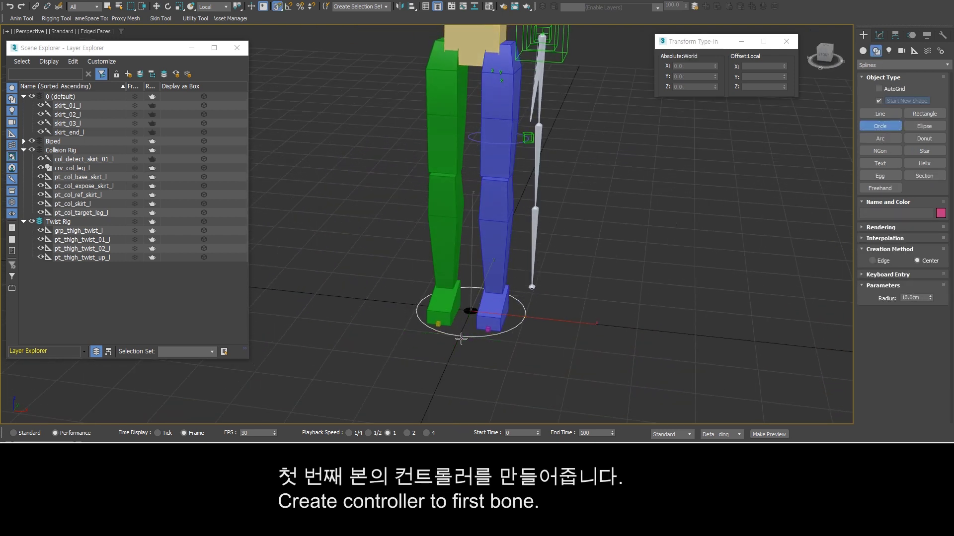
Align the new circle to the first skirt bone, skirt_01_l.
middle_drag(581, 190, 597, 269)
scroll(576, 258, up, 4)
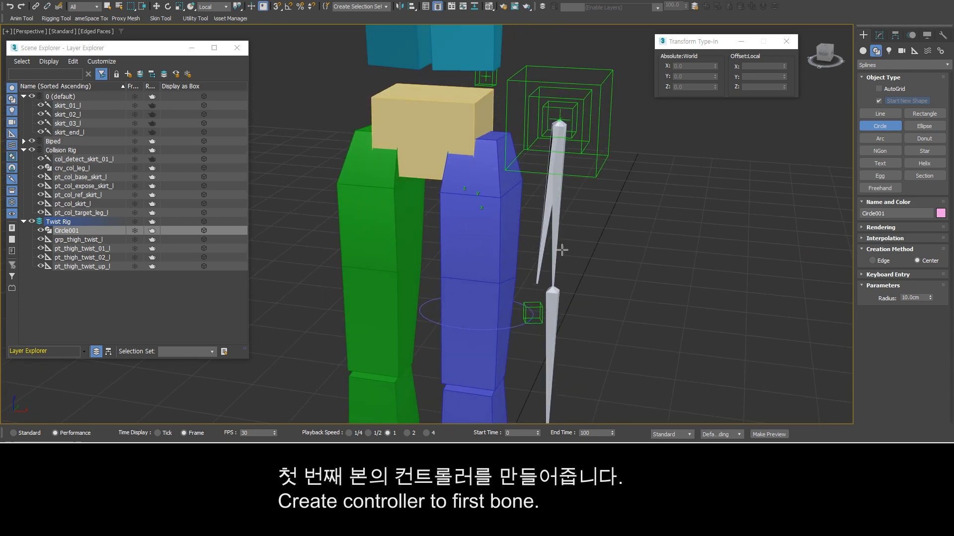
click(554, 249)
click(479, 323)
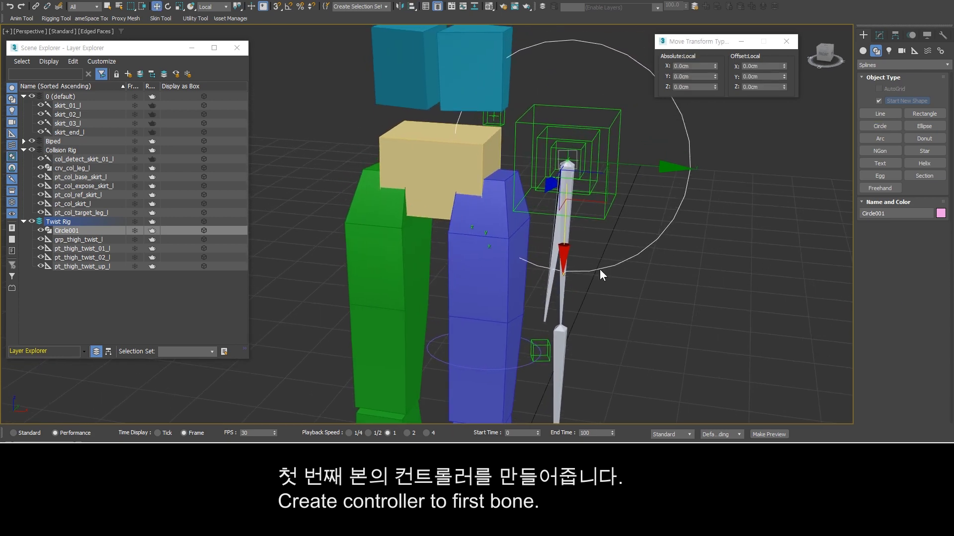
Set the circle's radius to 2.4 cm.
click(880, 35)
middle_drag(742, 203, 751, 199)
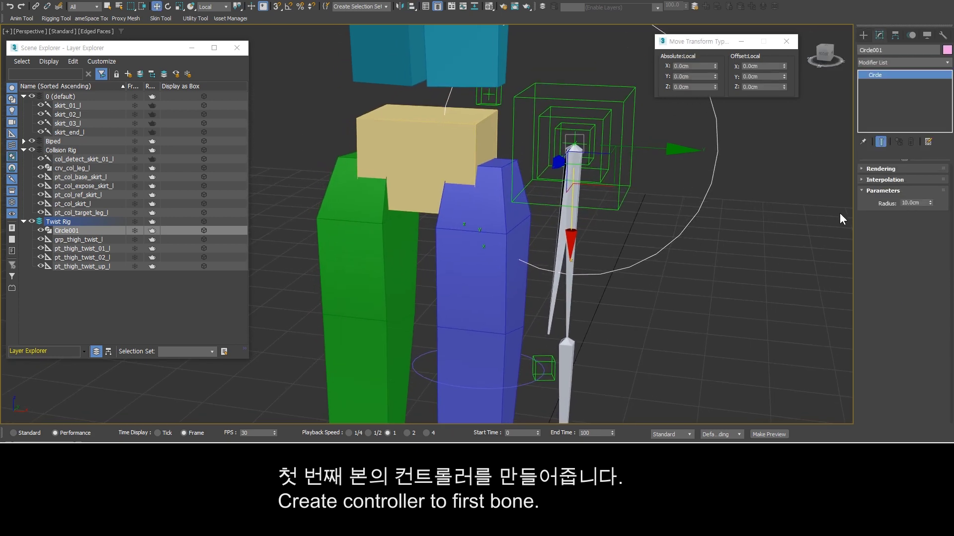
drag(931, 203, 935, 247)
scroll(692, 186, up, 3)
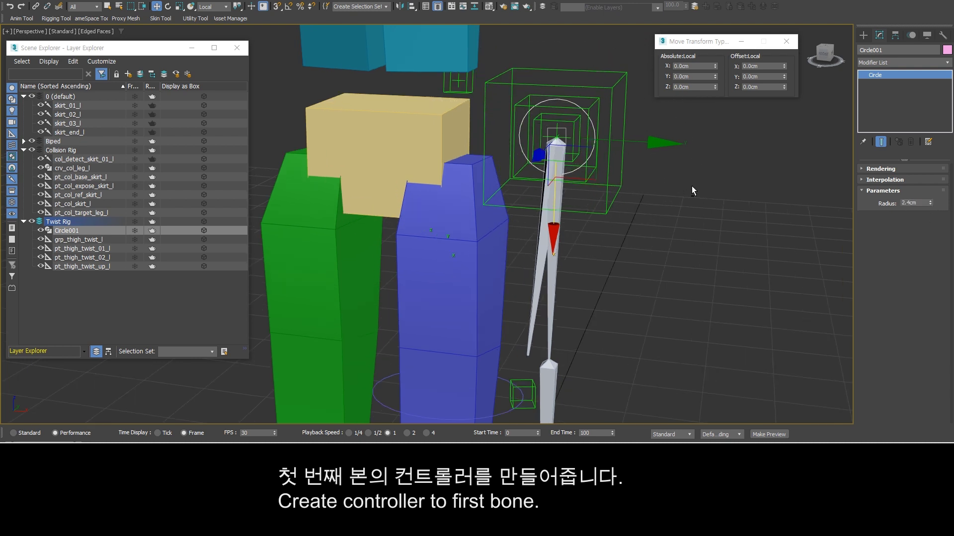
Add an XForm modifier to the circle and rotate its gizmo so the circle lies horizontally around the bone.
click(947, 63)
key(x)
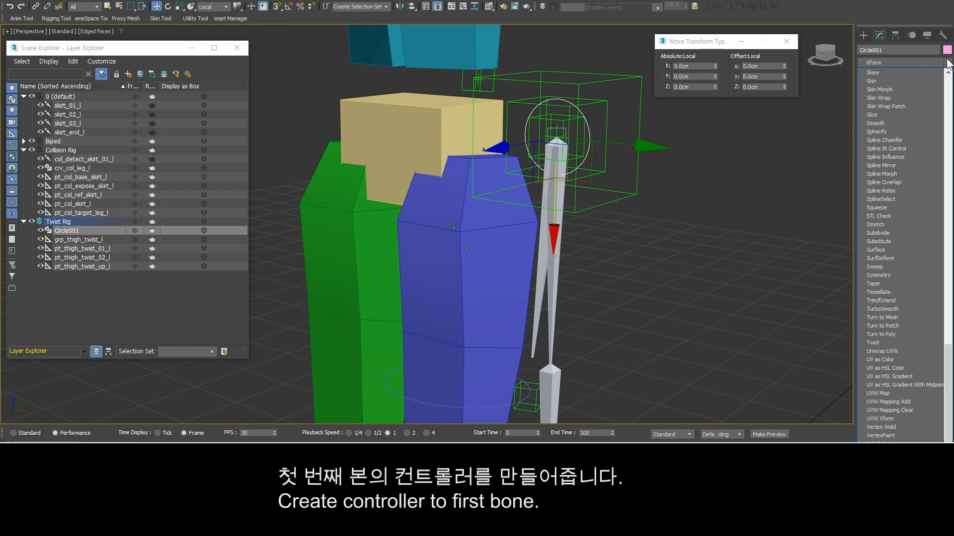
key(Return)
click(873, 74)
click(890, 84)
alt+middle_drag(665, 175, 642, 117)
key(e)
drag(647, 98, 707, 195)
Move the circle's XForm gizmo down the first skirt bone to a height of about 44.9 cm and leave gizmo editing.
key(w)
alt+middle_drag(707, 195, 633, 193)
middle_drag(632, 193, 638, 187)
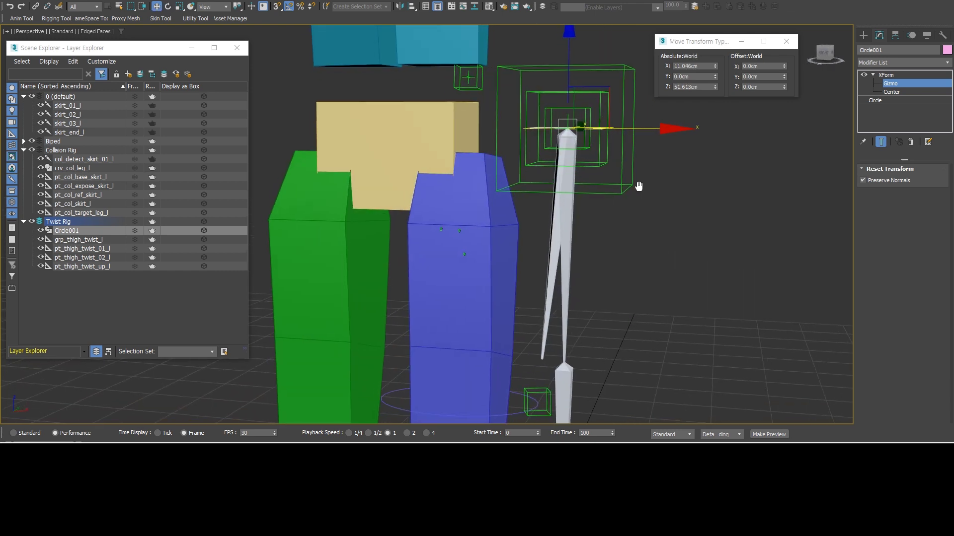
key(w)
alt+middle_drag(611, 127, 590, 128)
drag(577, 73, 602, 181)
alt+middle_drag(602, 180, 633, 159)
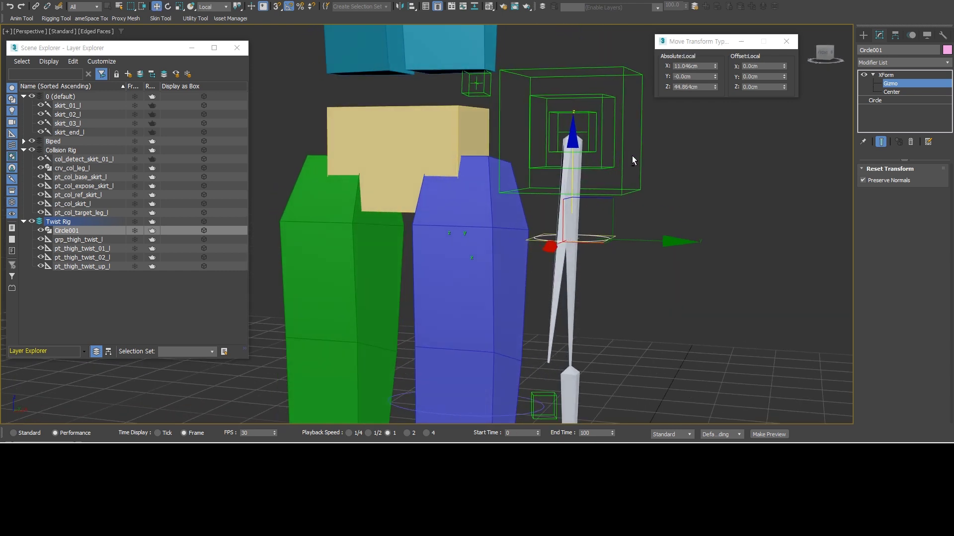
click(873, 75)
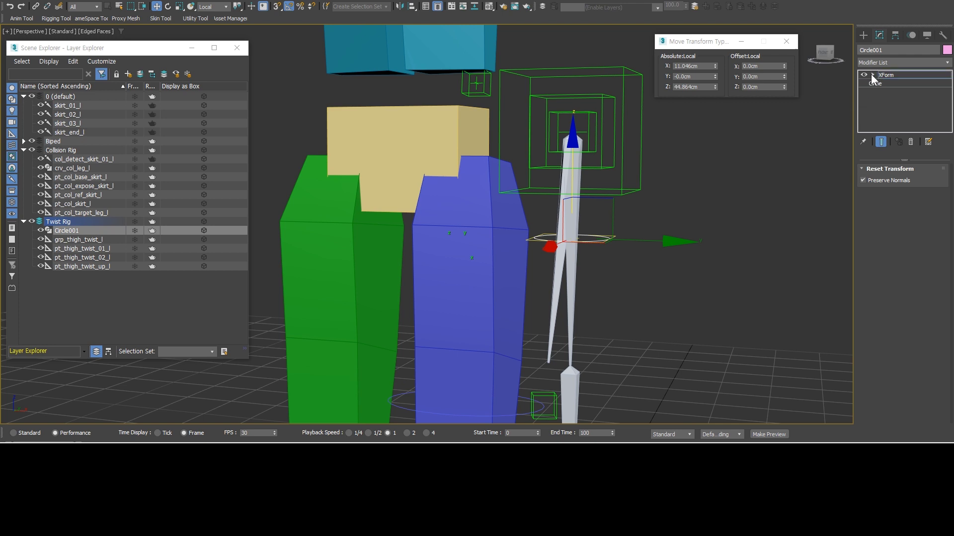
click(872, 75)
click(894, 83)
Rename the circle as ctrl_skirt_l and move it from the Twist Rig layer to the 0 (default) layer.
alt+middle_drag(656, 143, 634, 168)
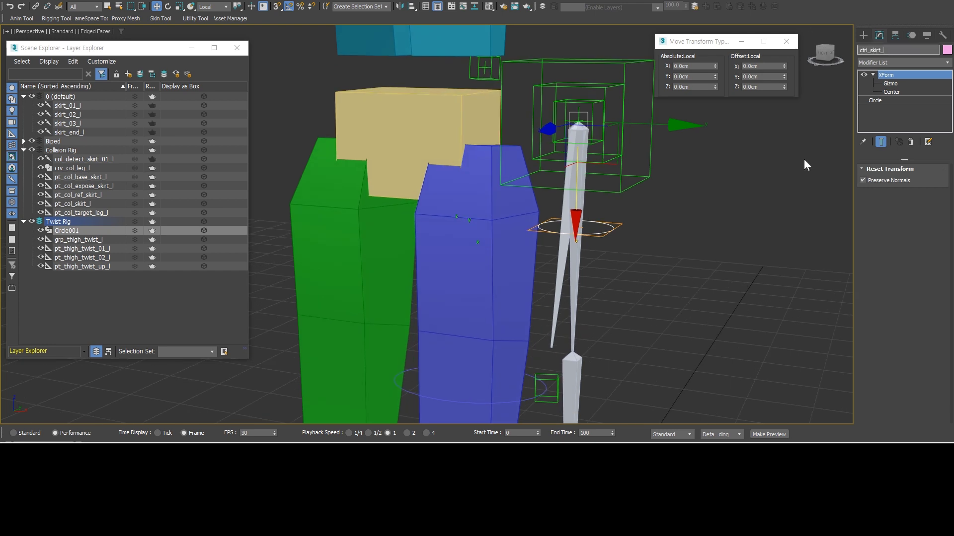
drag(70, 231, 68, 102)
click(276, 124)
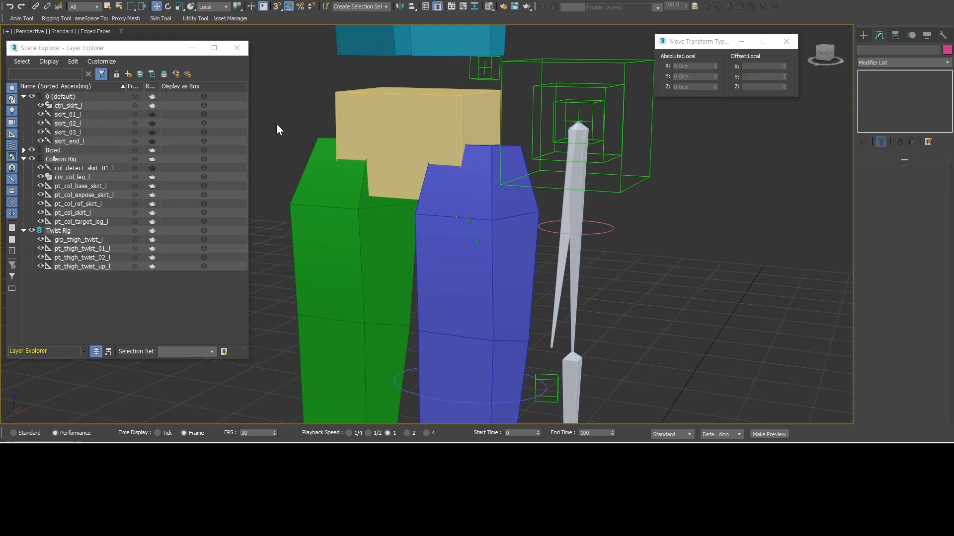
Create a layer from skirt_01_l through skirt_end_l and name it Bone.
click(98, 115)
shift+click(88, 141)
right_click(88, 141)
click(97, 150)
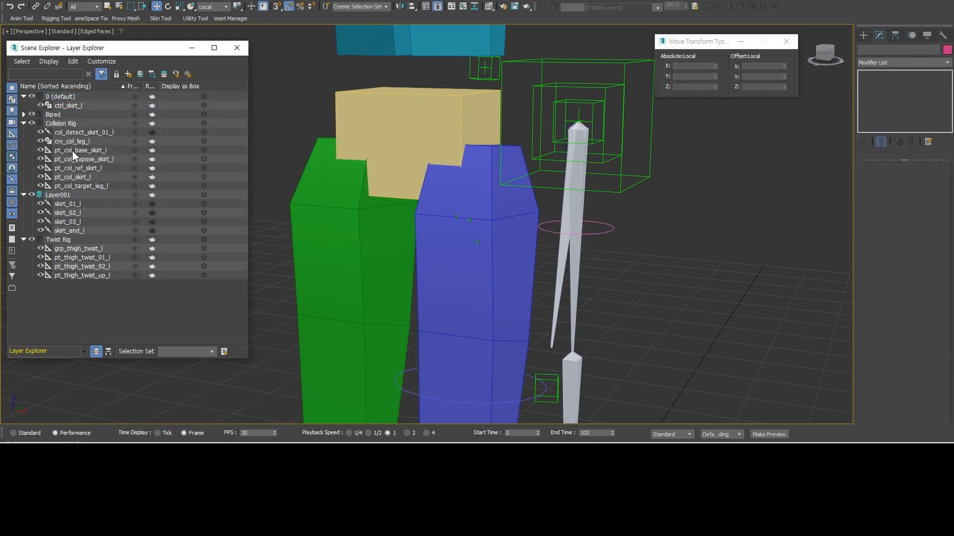
click(73, 194)
text(Bone)
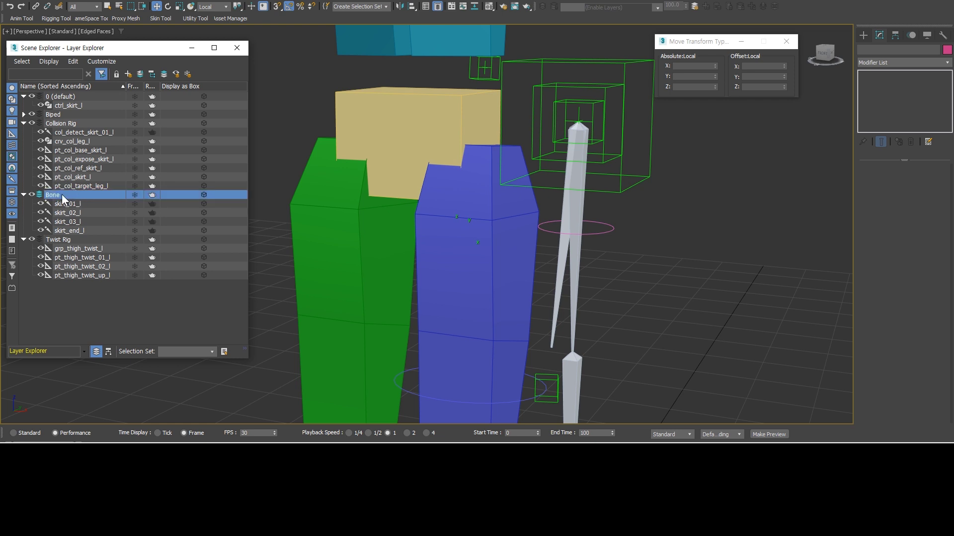
click(63, 195)
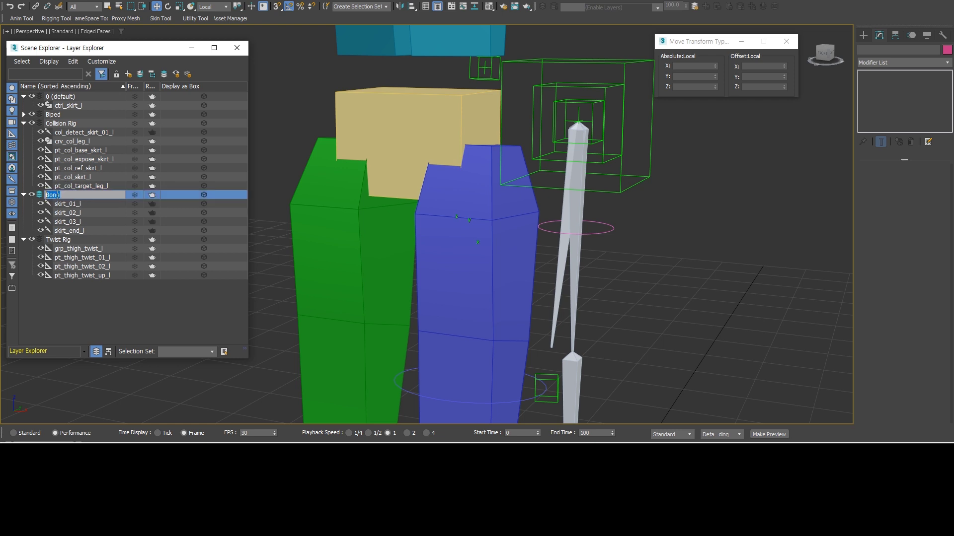
Put the four skirt bones, skirt_01_l through skirt_end_l, in another new layer named Skirt.
click(73, 204)
shift+click(72, 231)
right_click(102, 206)
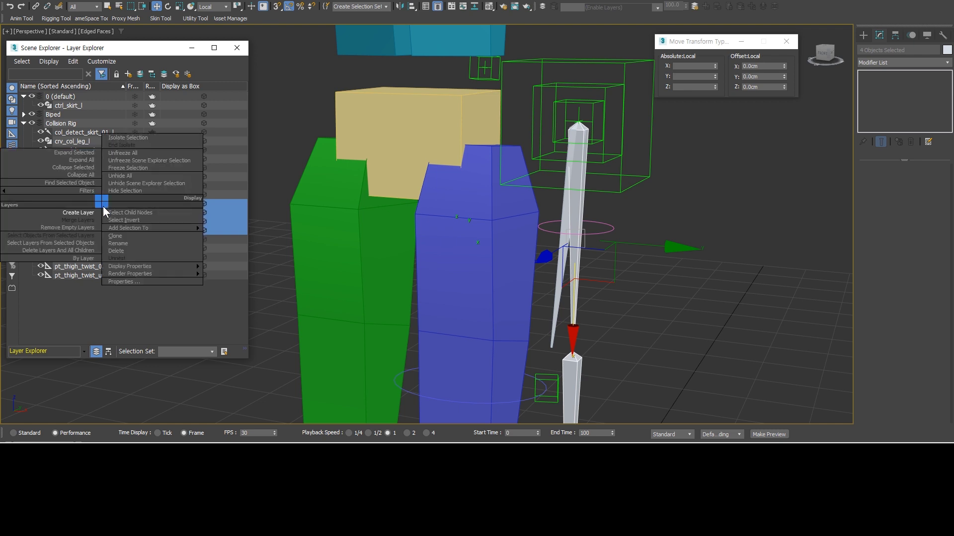
click(58, 214)
click(68, 205)
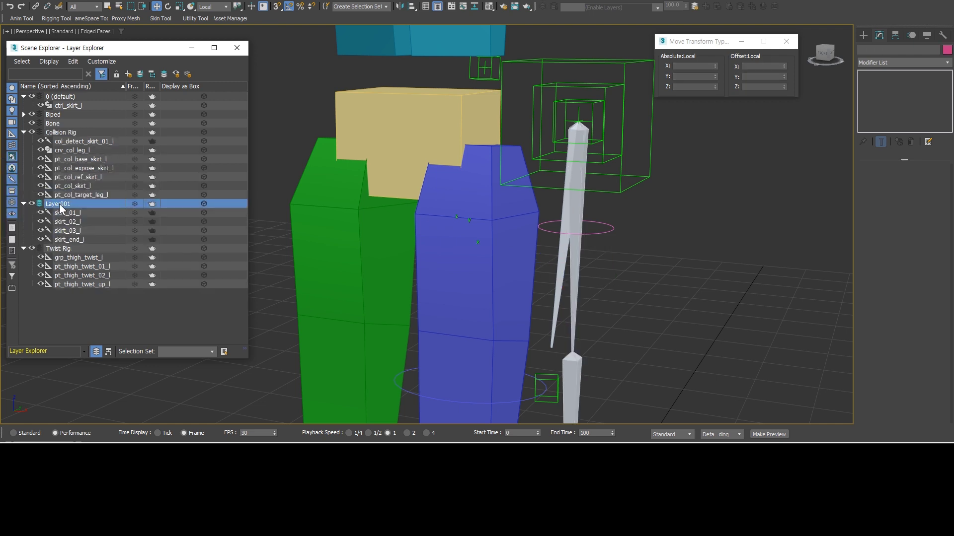
key(F2)
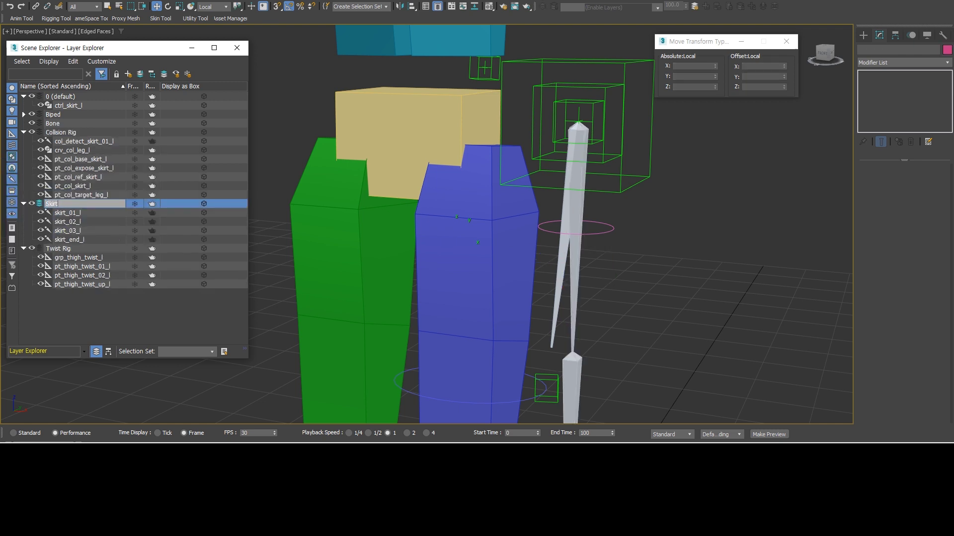
click(107, 240)
click(82, 248)
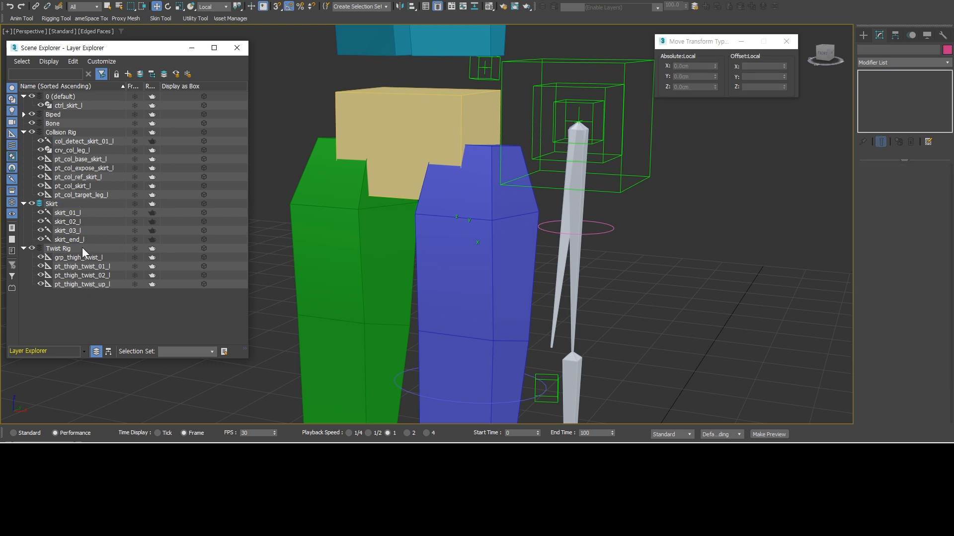
Put skirt_end_l in a new layer named Nub and nest the Skirt layer under the Bone layer.
click(105, 240)
right_click(104, 240)
click(68, 248)
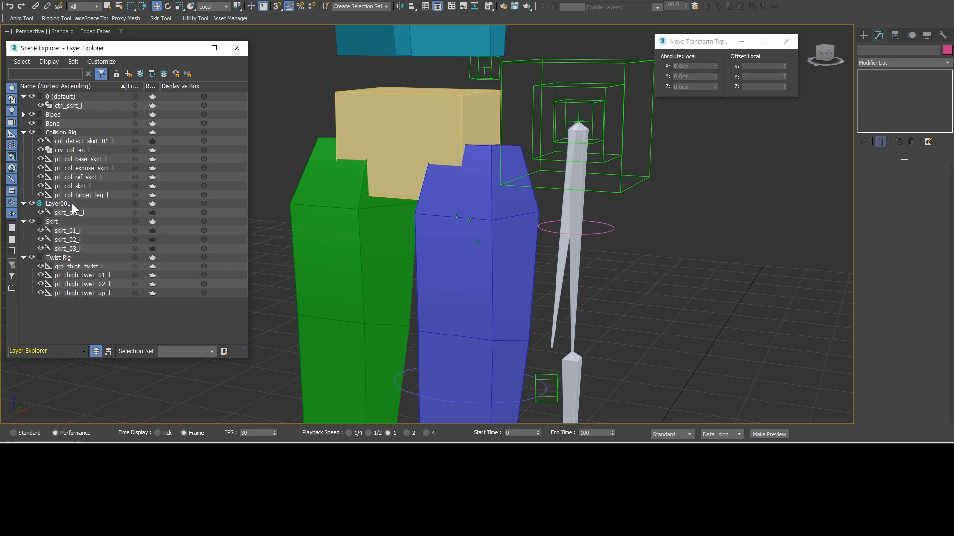
click(71, 204)
key(F2)
text(Nub)
key(Return)
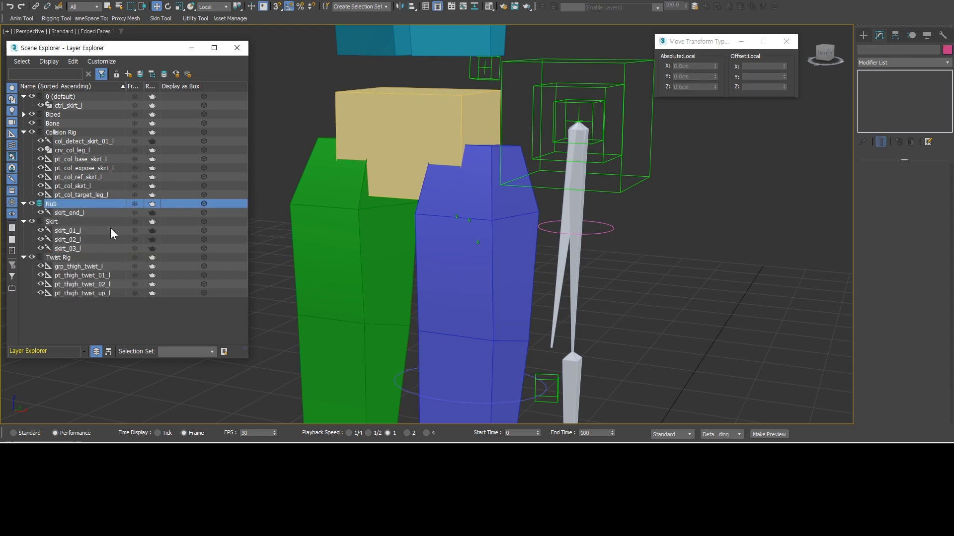
click(58, 224)
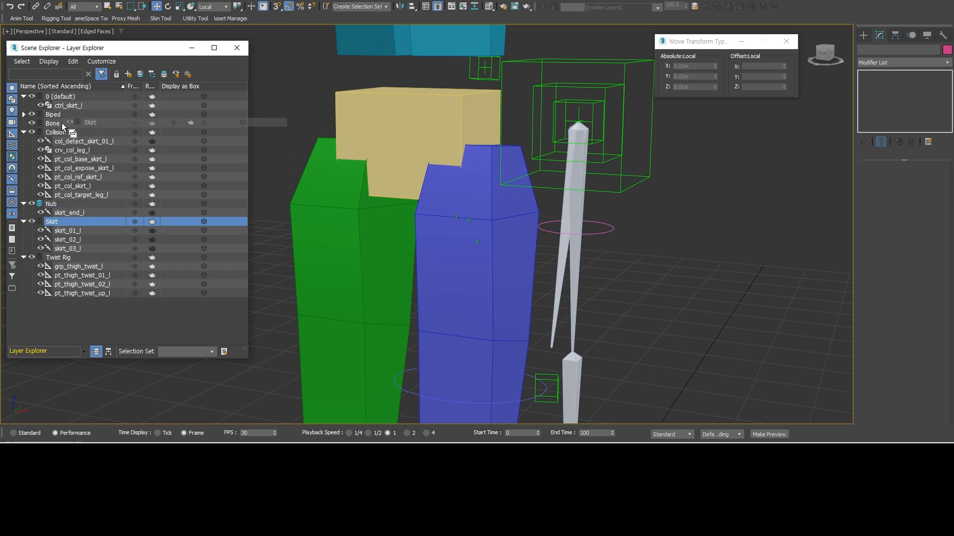
key(Delete)
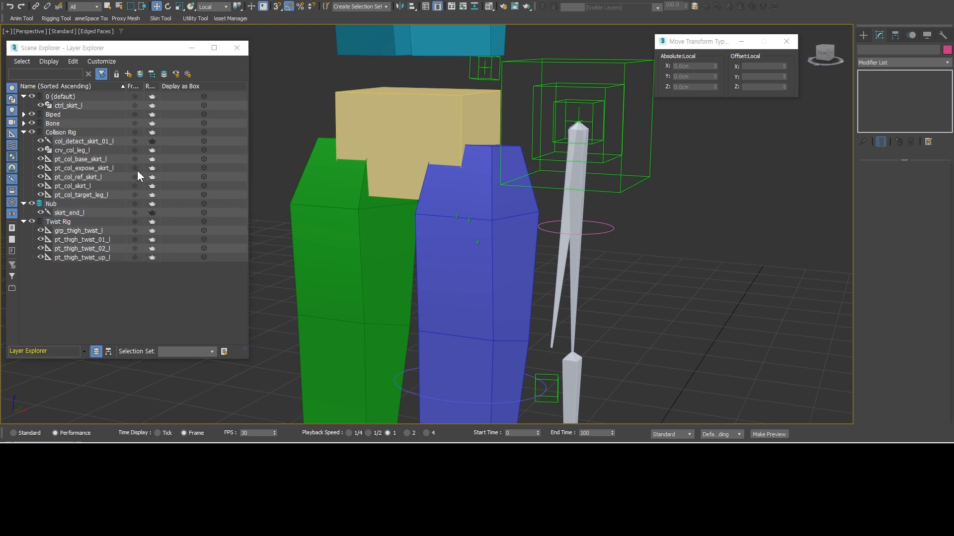
Create a layer from ctrl_skirt_l and name it Ctrl.
click(76, 105)
right_click(77, 105)
click(100, 109)
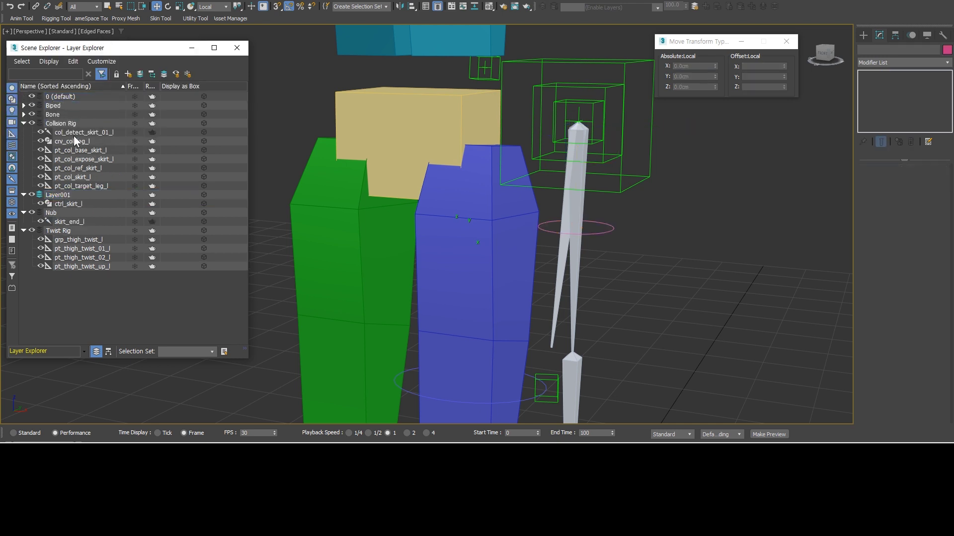
double_click(78, 195)
text(Ctrl)
key(Return)
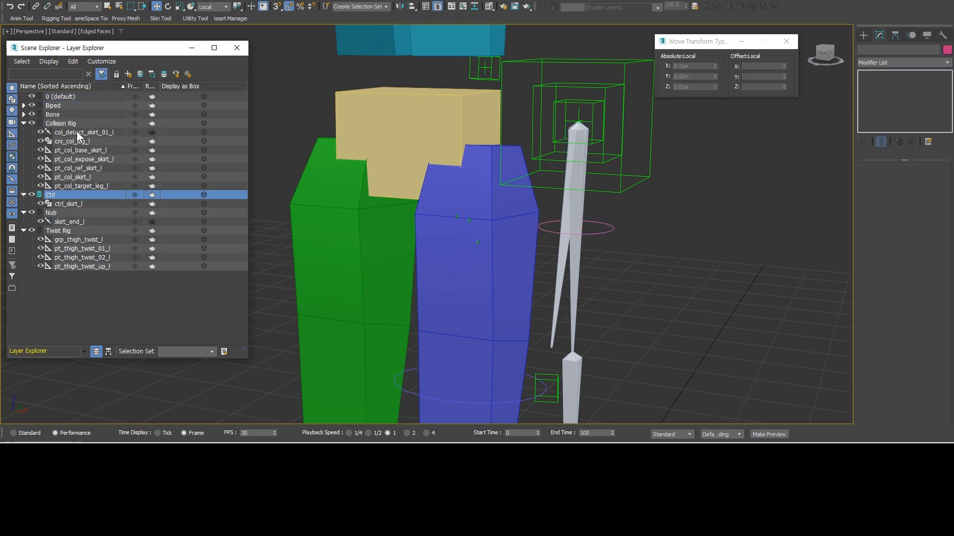
Collapse the layers except Ctrl and make 0 (default) the active layer.
click(23, 123)
click(23, 132)
click(24, 141)
click(23, 150)
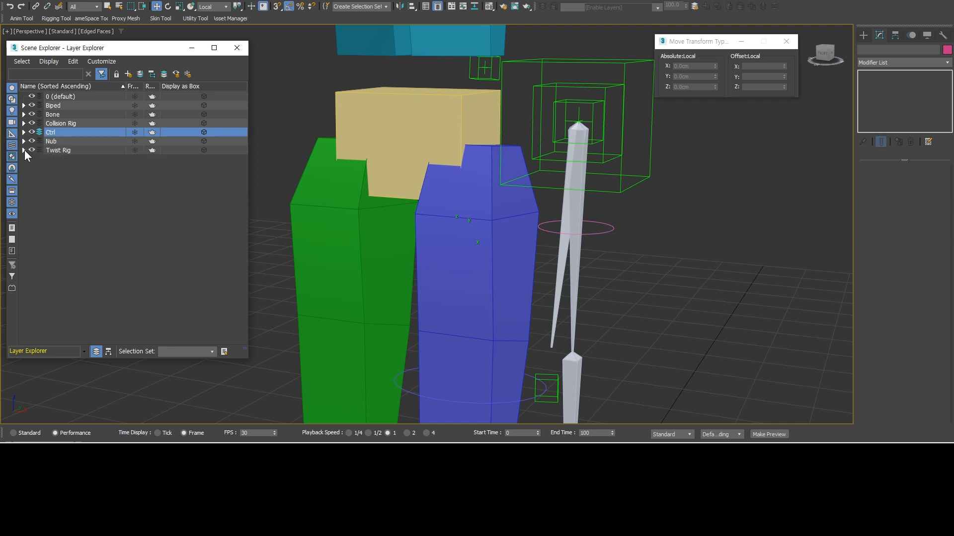
click(23, 132)
click(39, 96)
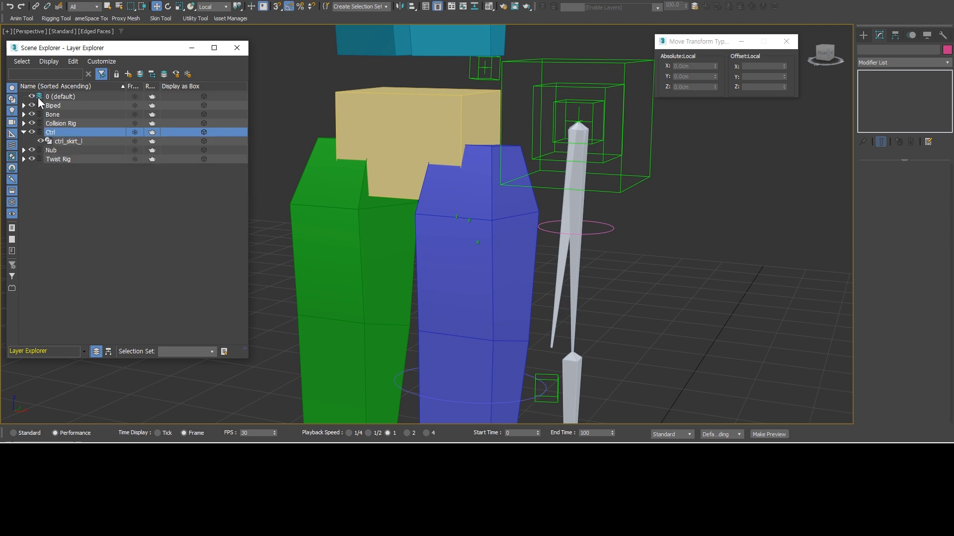
Select the skirt_01_l bone and assign an Orientation Constraint controller to its Rotation track.
click(67, 141)
alt+middle_drag(668, 226, 643, 213)
click(554, 276)
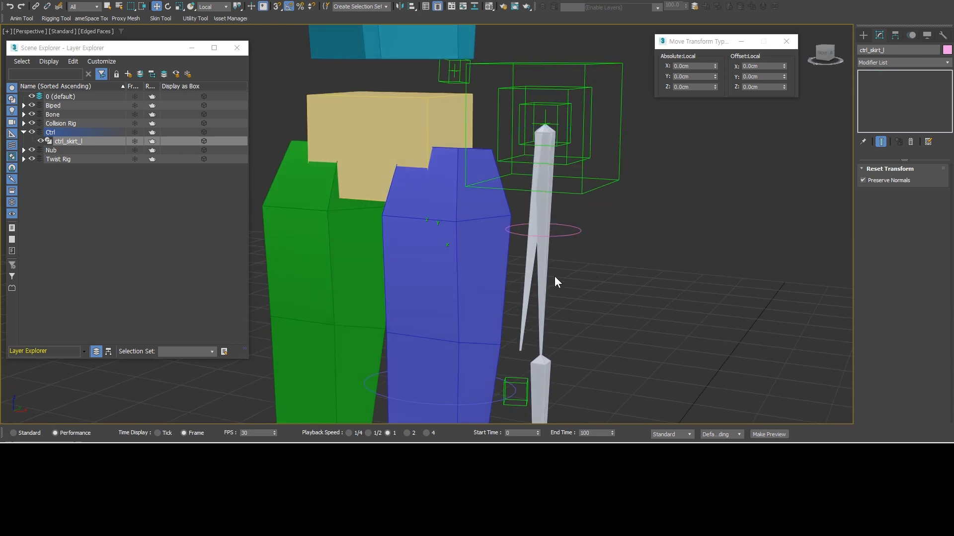
click(912, 36)
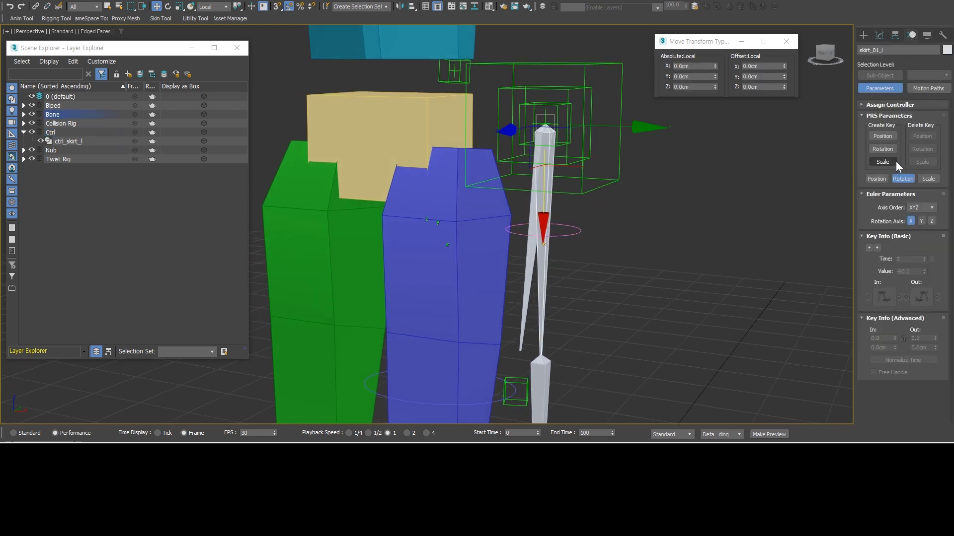
click(894, 104)
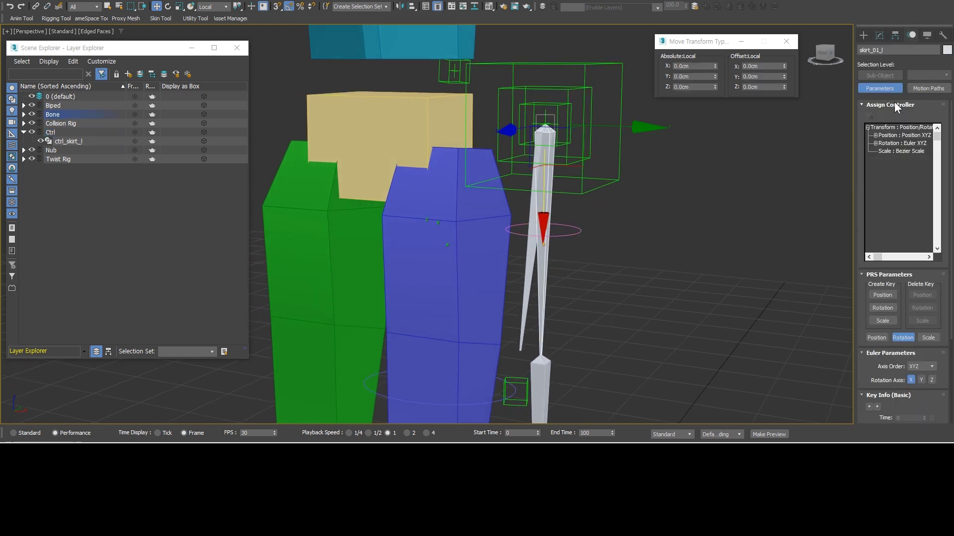
click(890, 142)
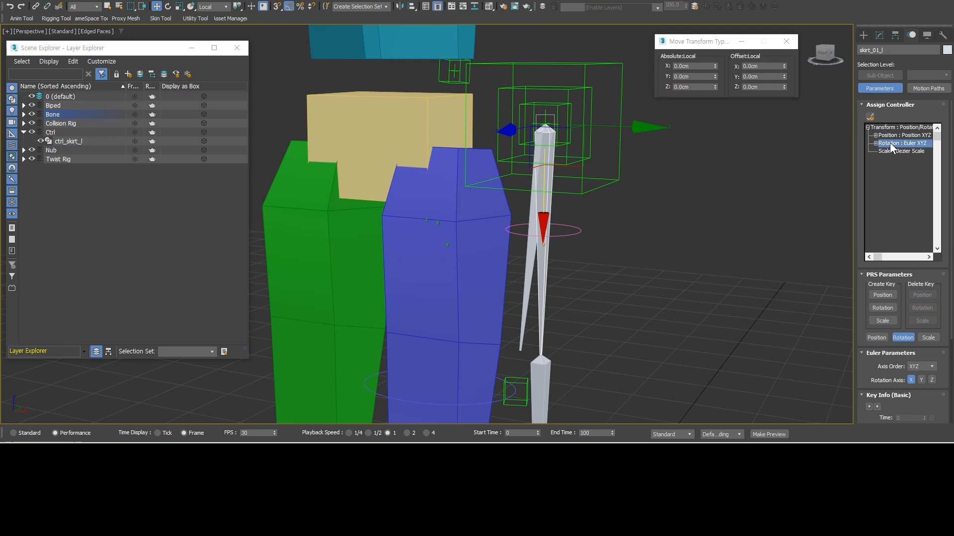
click(870, 117)
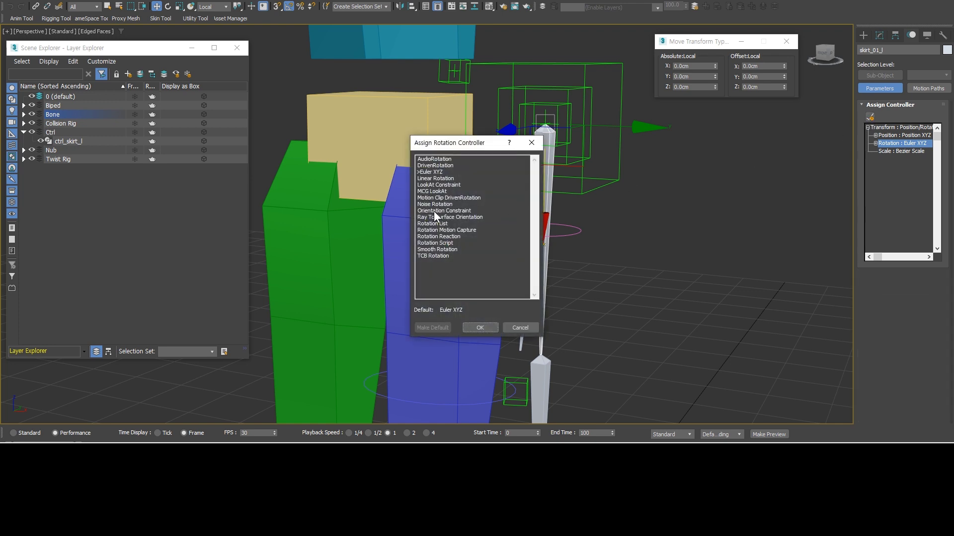
double_click(434, 211)
Add ctrl_skirt_l as the orientation target of skirt_01_l's constraint.
click(880, 272)
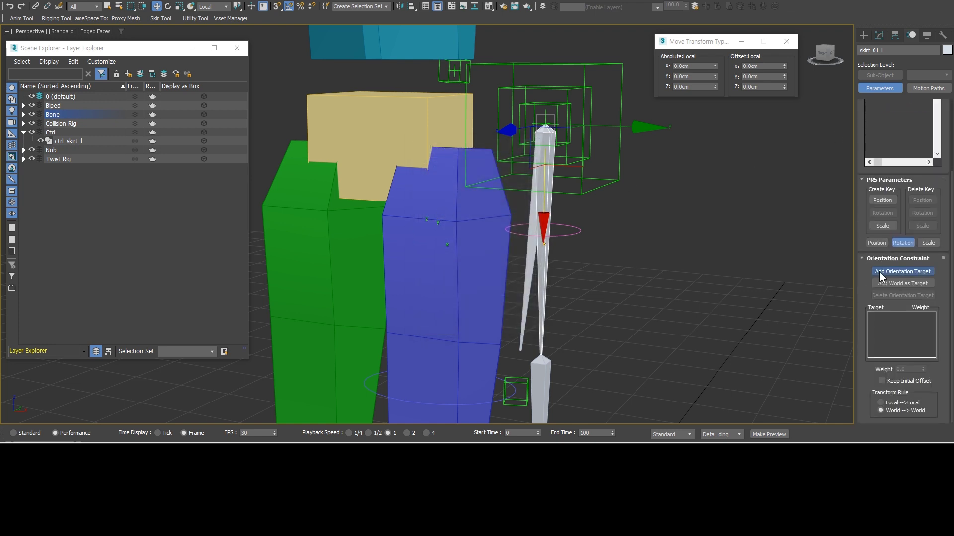
click(586, 232)
middle_drag(676, 249, 686, 258)
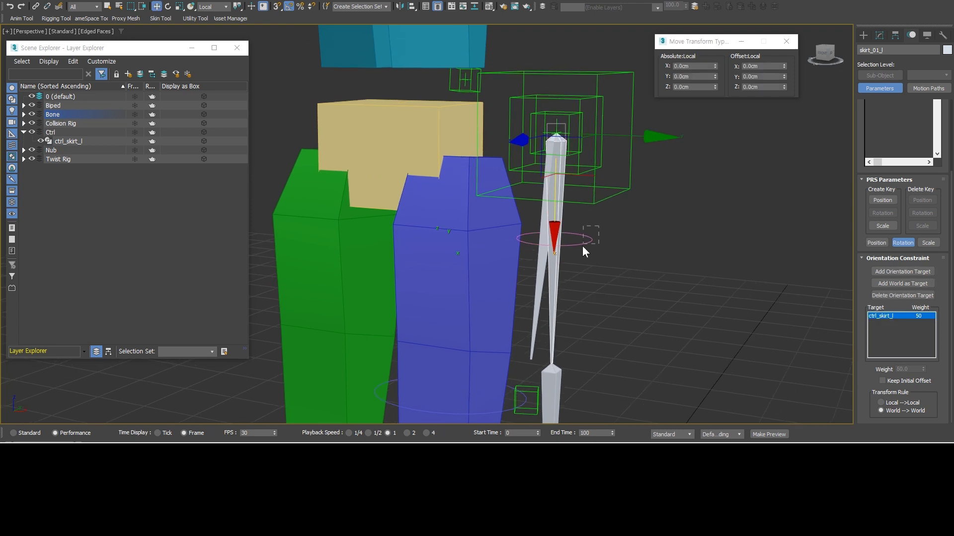
Rotate ctrl_skirt_l temporarily to test whether skirt_01_l follows it.
click(582, 246)
key(e)
drag(597, 177, 630, 183)
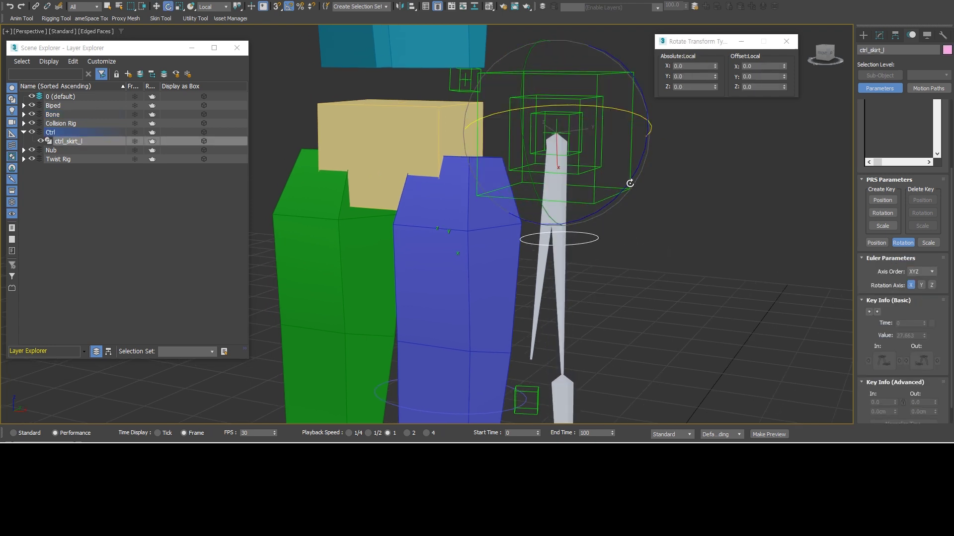
middle_drag(630, 183, 652, 181)
key(s)
key(a)
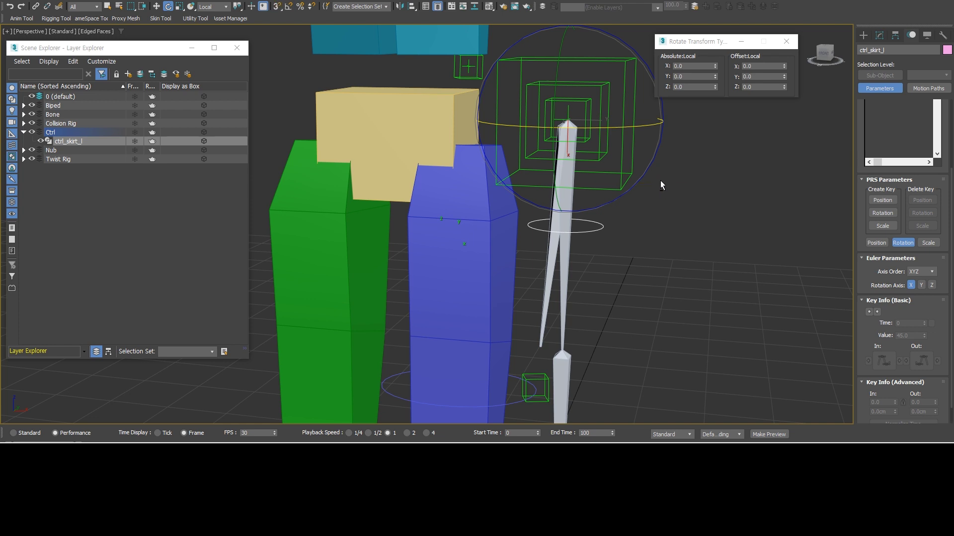
alt+middle_drag(660, 181, 654, 178)
mouse_move(654, 160)
mouse_down()
mouse_move(688, 129)
mouse_move(660, 151)
mouse_move(660, 166)
mouse_up()
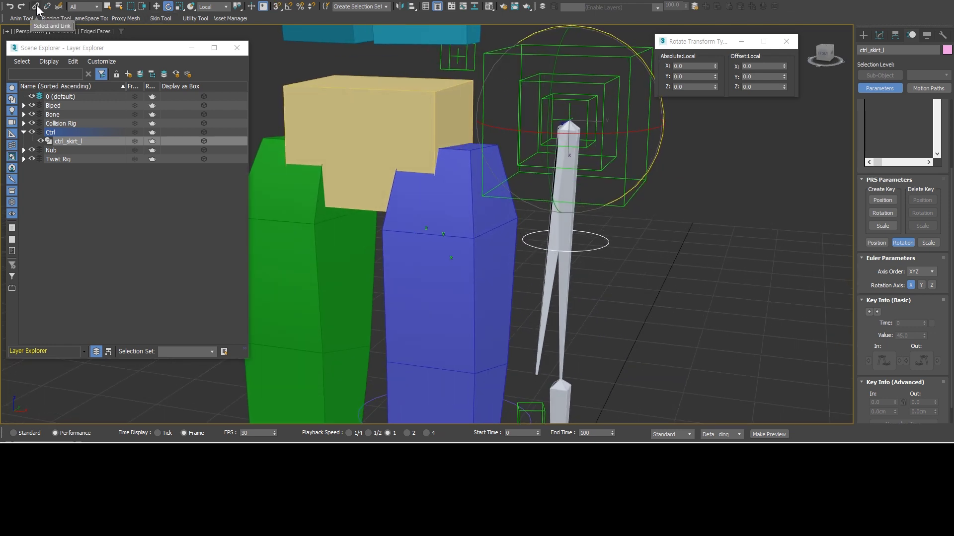
Link ctrl_skirt_l as a child of pt_col_skirt_l in Schematic View and close the view.
click(475, 7)
middle_drag(657, 149, 707, 134)
scroll(539, 138, down, 1)
middle_drag(565, 131, 582, 117)
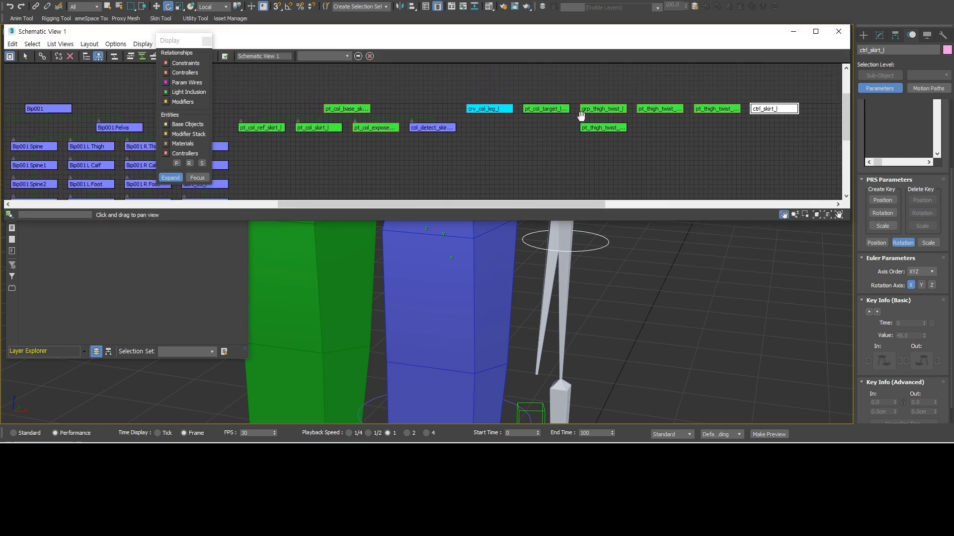
right_click(780, 110)
click(795, 119)
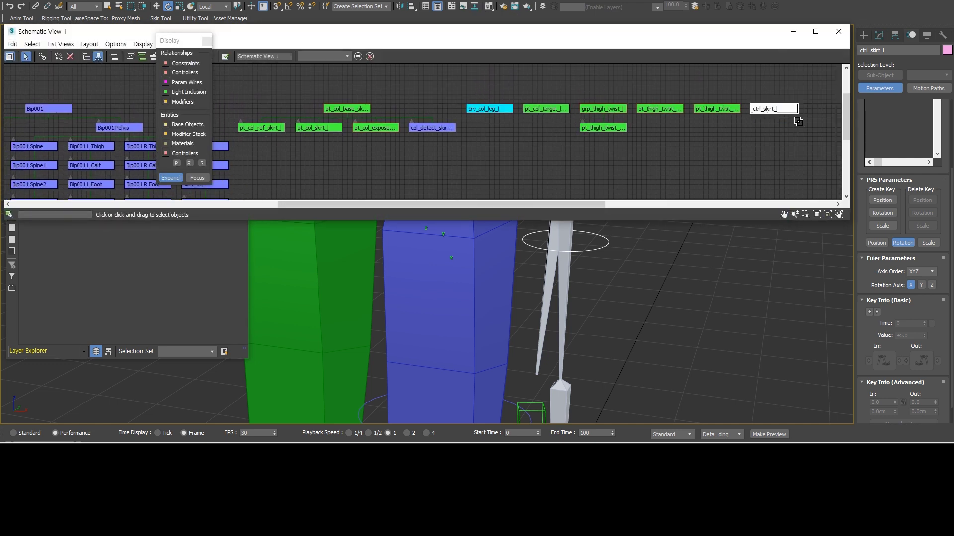
drag(778, 117, 327, 134)
scroll(441, 141, up, 4)
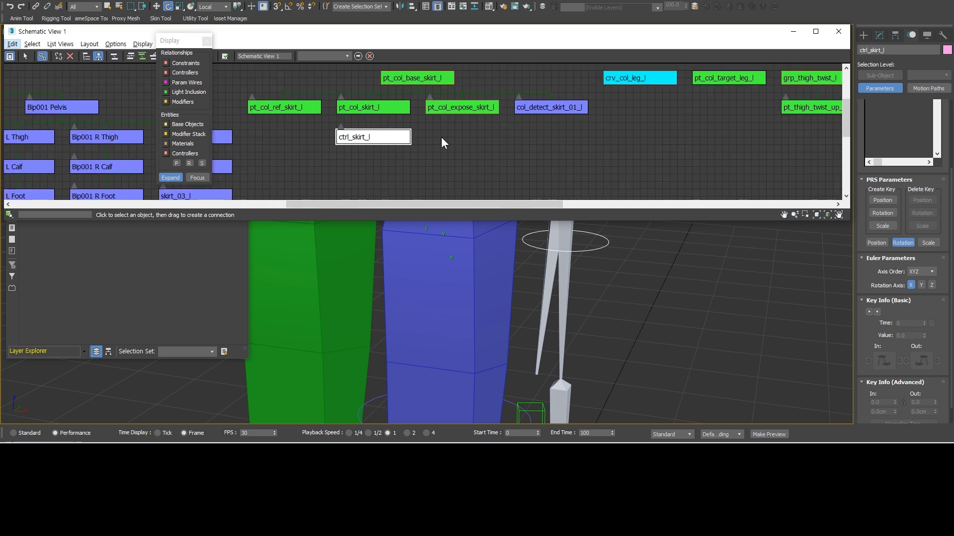
middle_drag(455, 136, 474, 154)
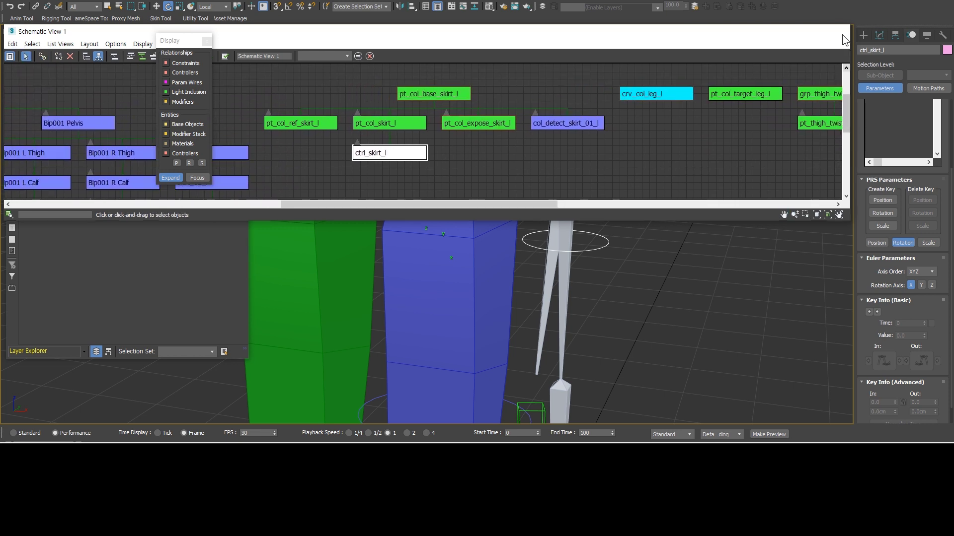
click(843, 33)
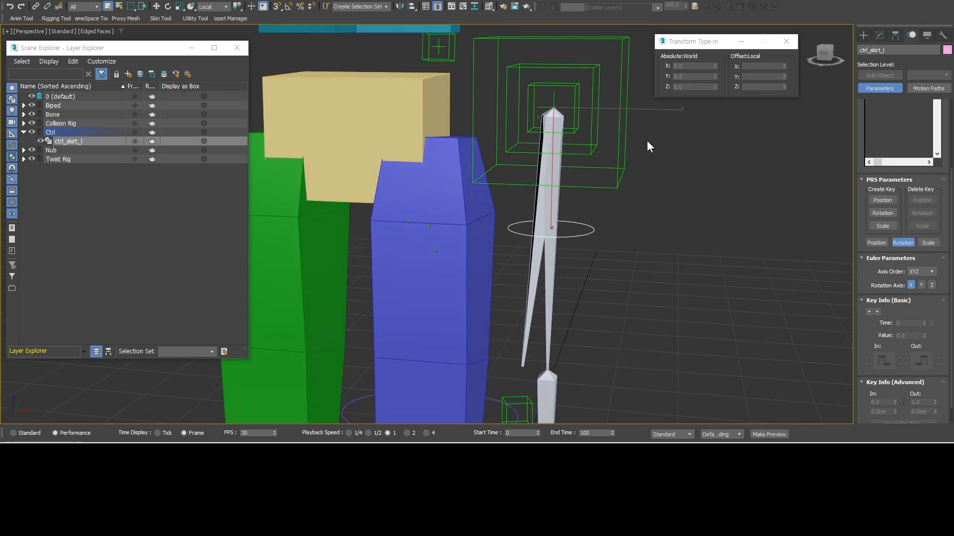
Inspect pt_col_skirt_l and pt_col_base_skirt_l, and test-rotate the biped pelvis to check how the rig follows.
click(579, 89)
middle_drag(674, 136, 666, 154)
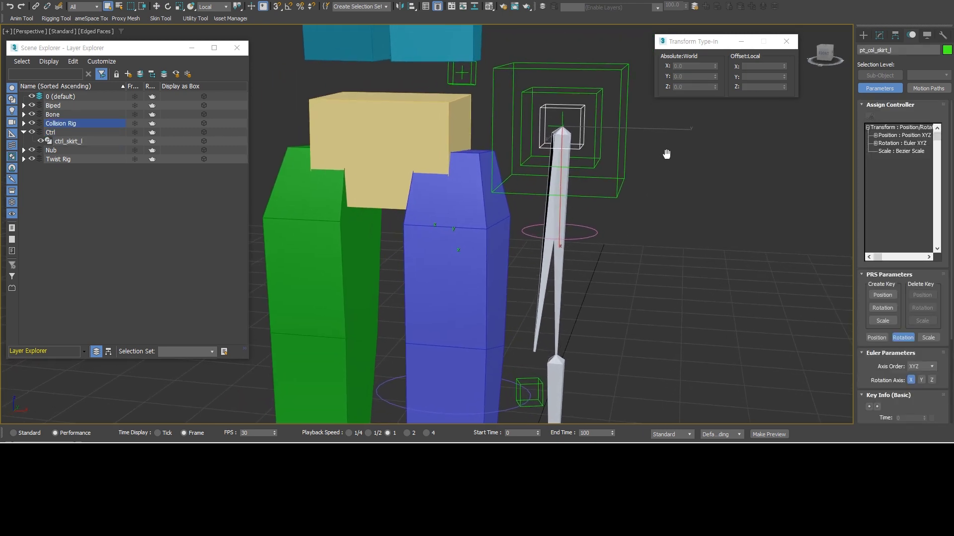
click(624, 75)
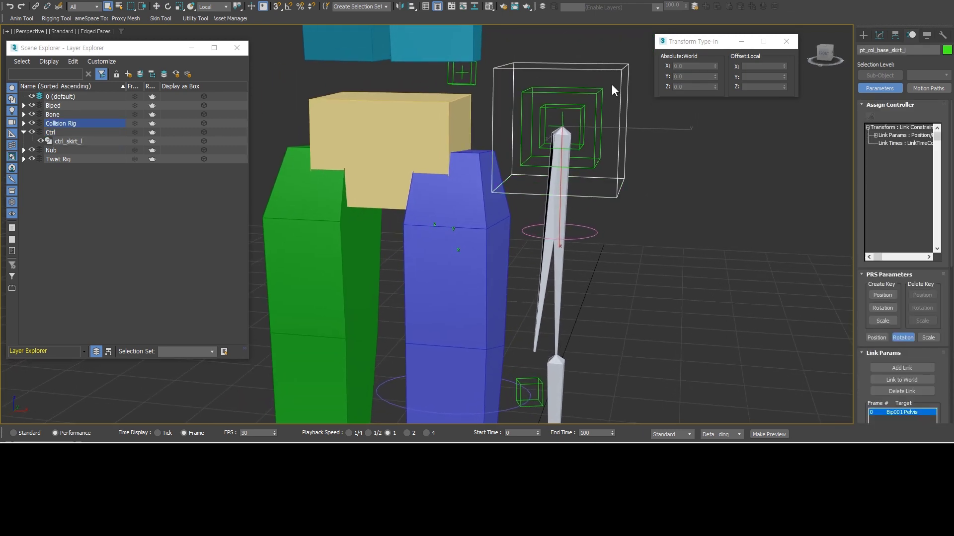
click(467, 124)
key(e)
mouse_move(447, 129)
mouse_down()
mouse_move(442, 112)
mouse_move(440, 139)
mouse_move(442, 132)
mouse_up()
right_click(442, 132)
Select pt_col_base_skirt_l and pt_col_ref_skirt_l together and hide them in the Collision Rig layer.
middle_drag(560, 105, 567, 110)
key(q)
click(613, 110)
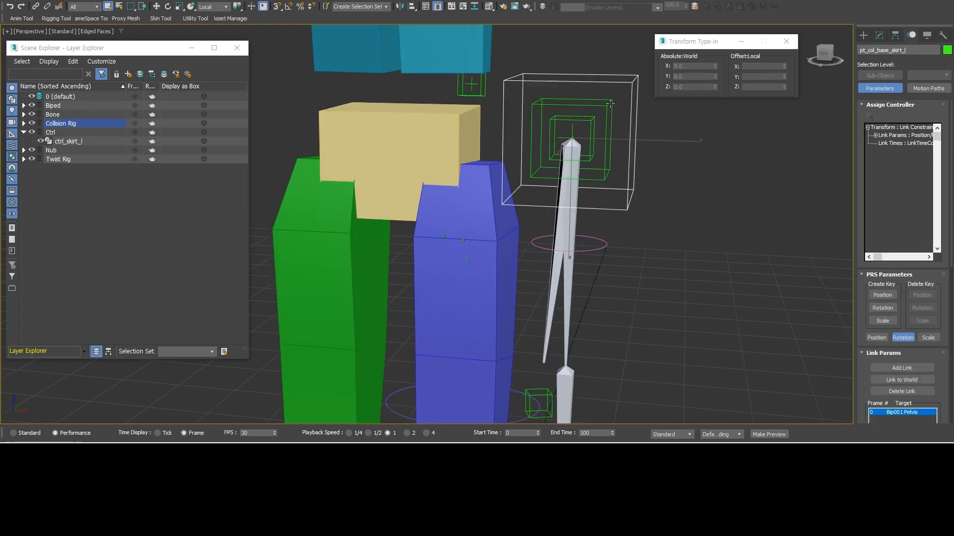
click(610, 104)
key(ctrl+z)
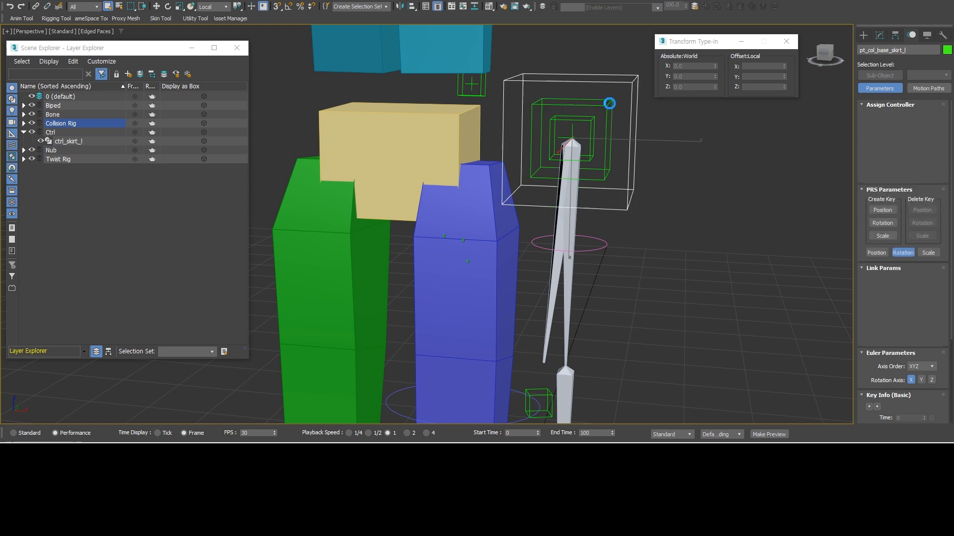
ctrl+click(610, 103)
middle_drag(579, 131, 574, 126)
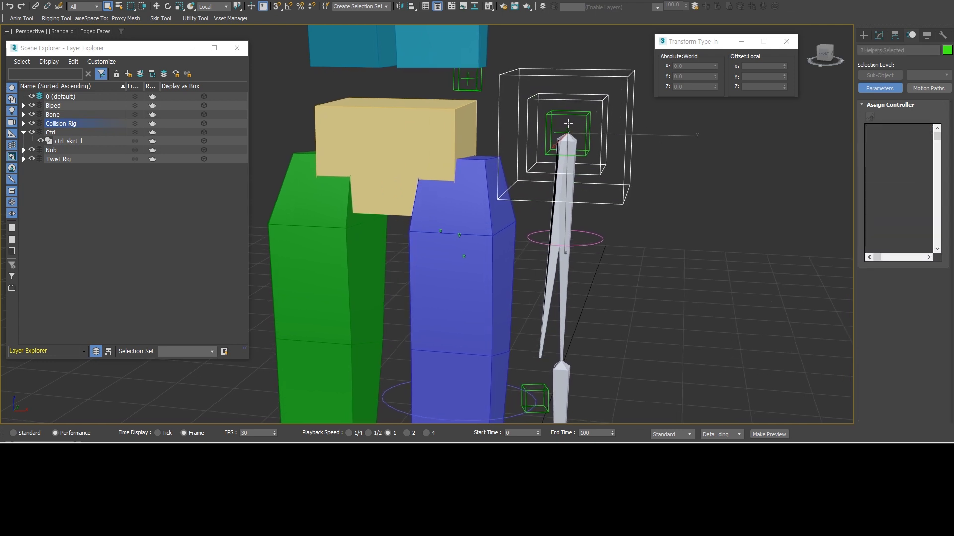
middle_drag(661, 141, 669, 143)
click(24, 124)
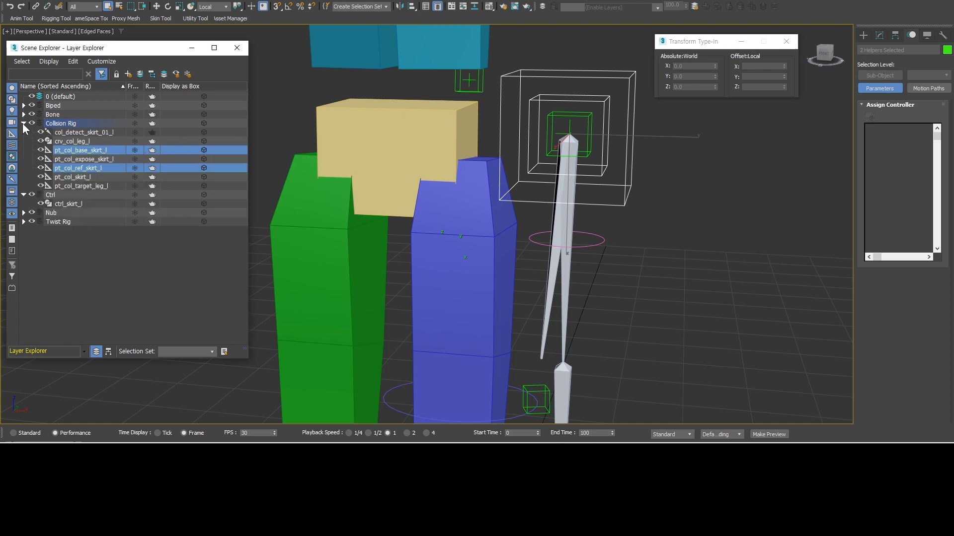
click(41, 150)
click(606, 161)
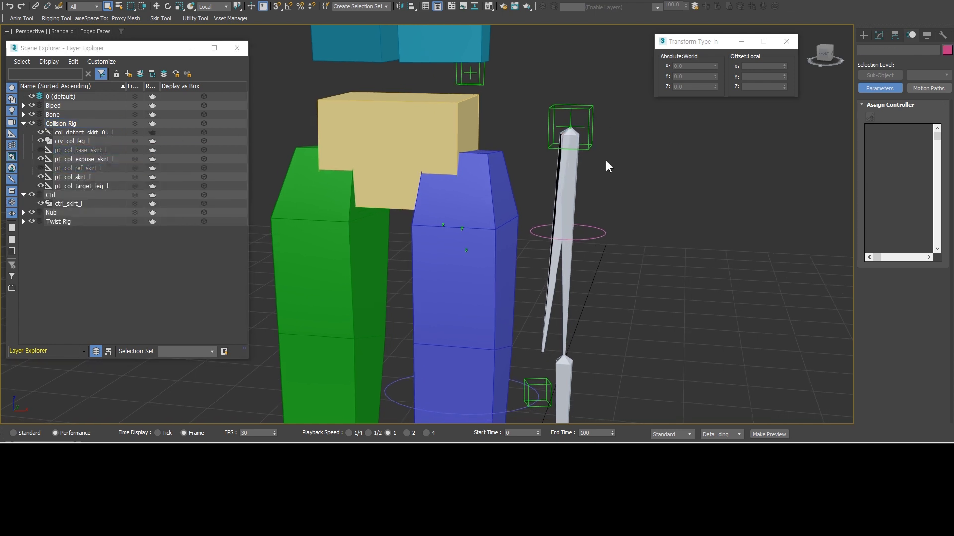
Hide the Twist Rig layer along with crv_col_leg_l and pt_col_target_leg_l, using wireframe display temporarily.
middle_drag(587, 130, 627, 134)
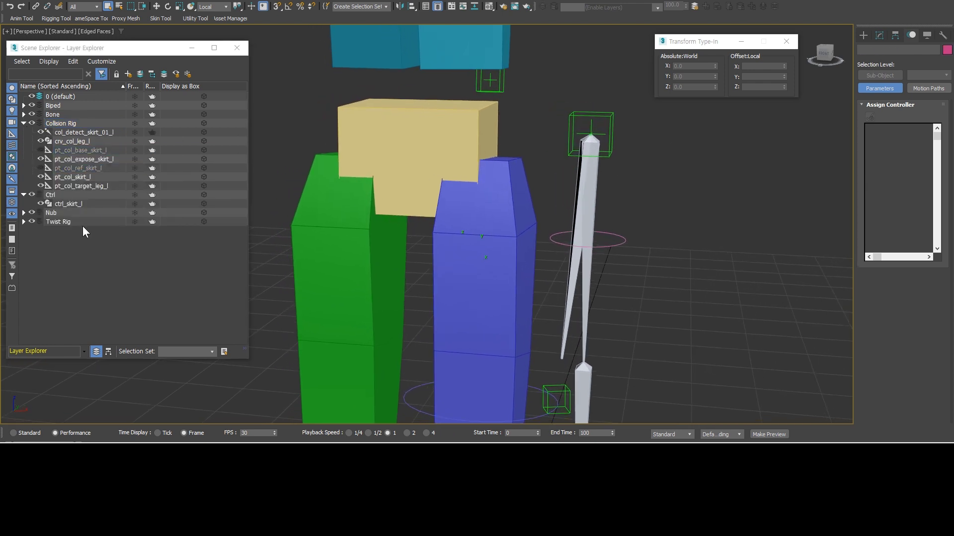
key(F3)
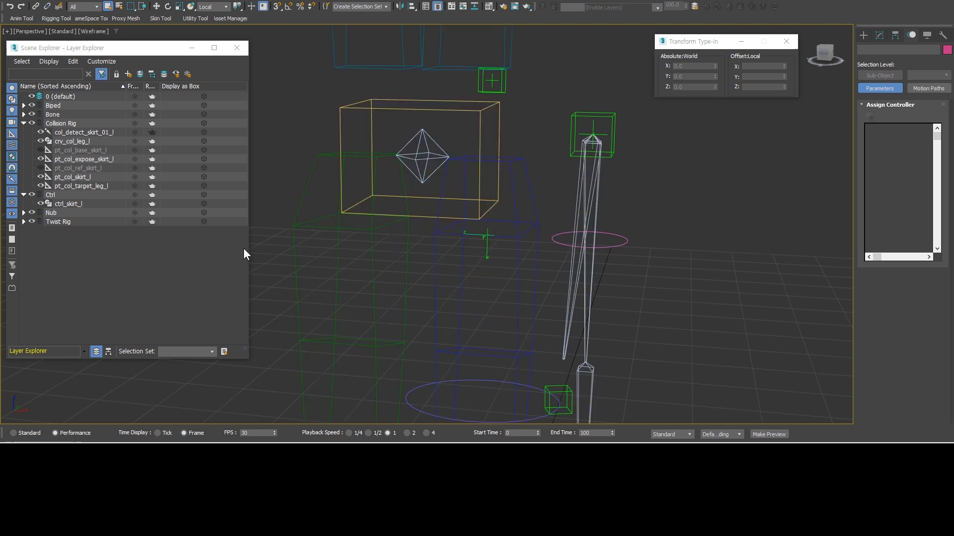
click(31, 222)
middle_drag(494, 219, 484, 154)
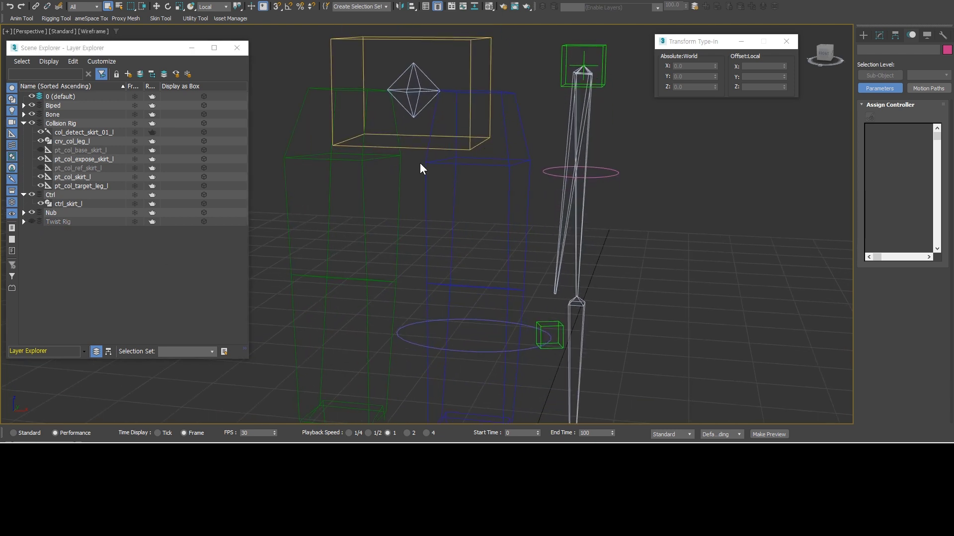
click(499, 322)
middle_drag(633, 263, 636, 277)
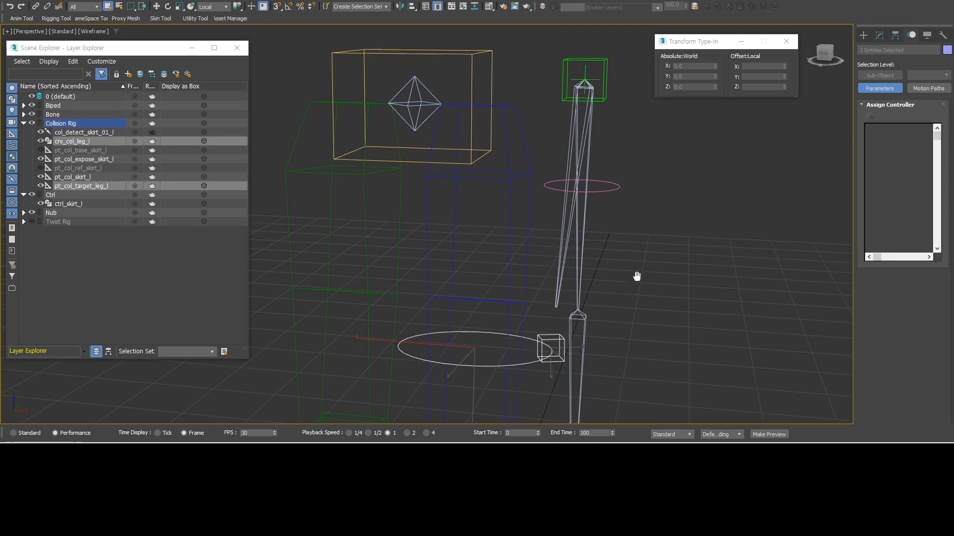
click(41, 141)
middle_drag(479, 168, 482, 195)
click(639, 189)
key(F3)
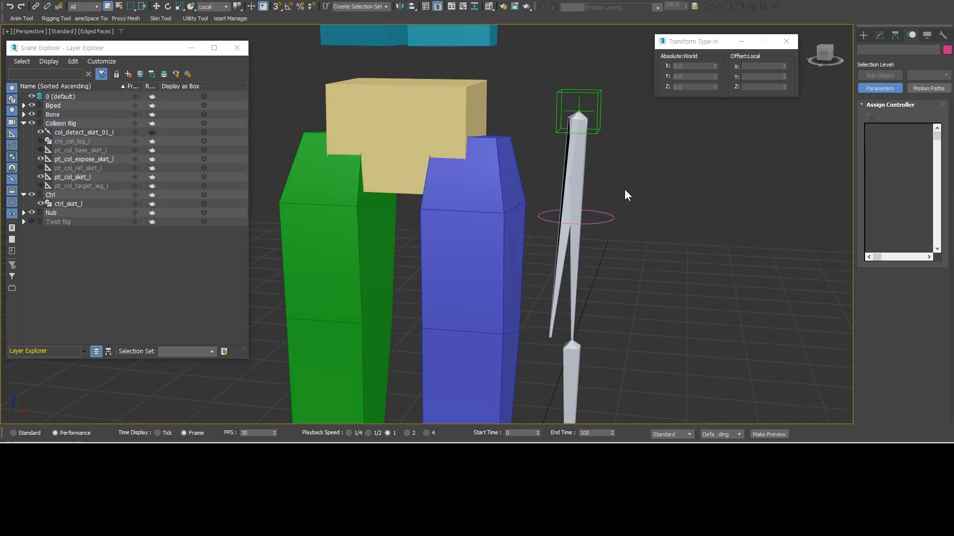
Select the pt_col_skirt_l helper and test-rotate it to check which axis swings the skirt.
click(612, 214)
middle_drag(655, 161, 657, 181)
click(590, 168)
middle_drag(657, 181, 633, 176)
key(w)
key(e)
drag(632, 177, 671, 180)
click(685, 158)
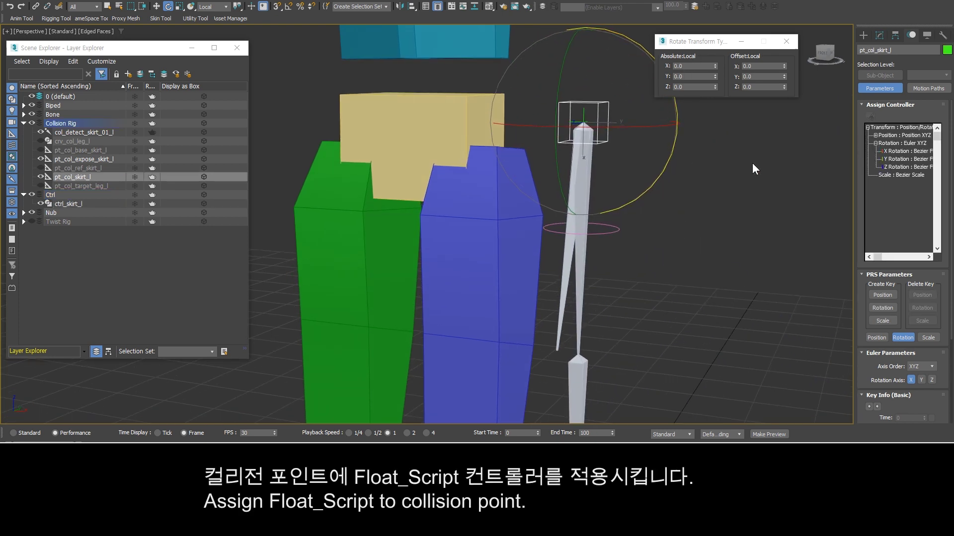
Assign a Float Script controller to pt_col_skirt_l's Z Rotation and move the script window clear of the skirt bones.
click(895, 167)
click(870, 118)
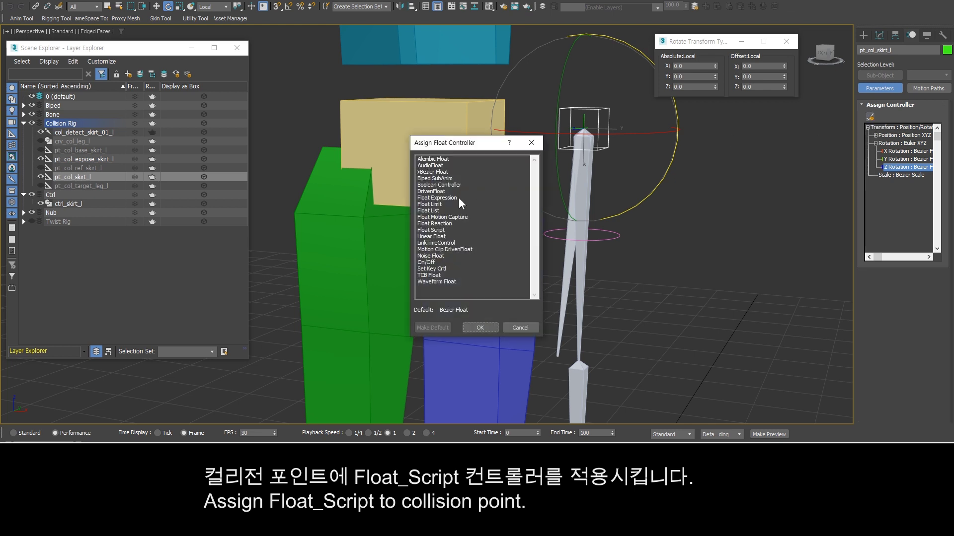
double_click(442, 230)
drag(278, 65, 625, 66)
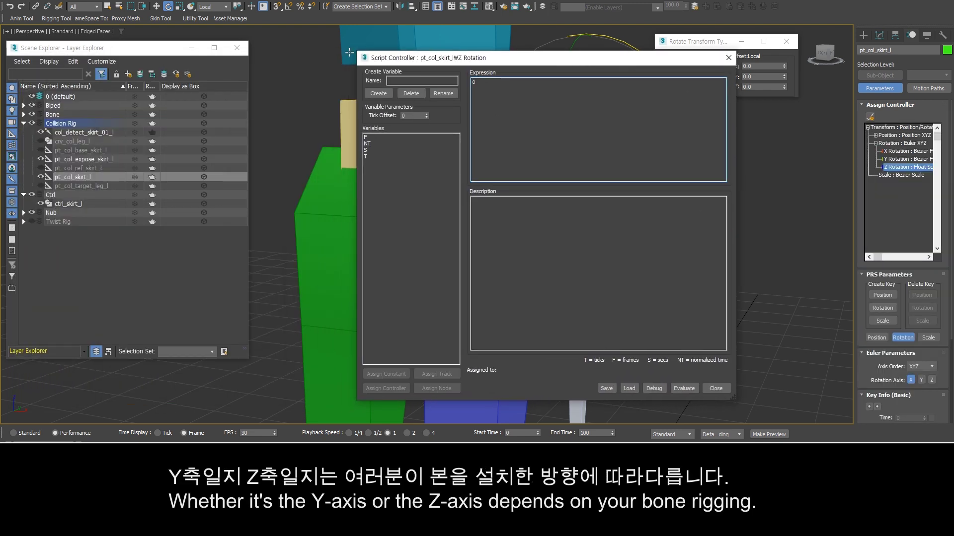
drag(357, 51, 375, 110)
drag(489, 120, 590, 133)
middle_drag(426, 175, 273, 142)
mouse_move(383, 152)
middle_down()
mouse_move(352, 146)
mouse_move(376, 154)
middle_up()
Create a script variable named rot for the Z Rotation script controller.
click(534, 153)
text(ro)
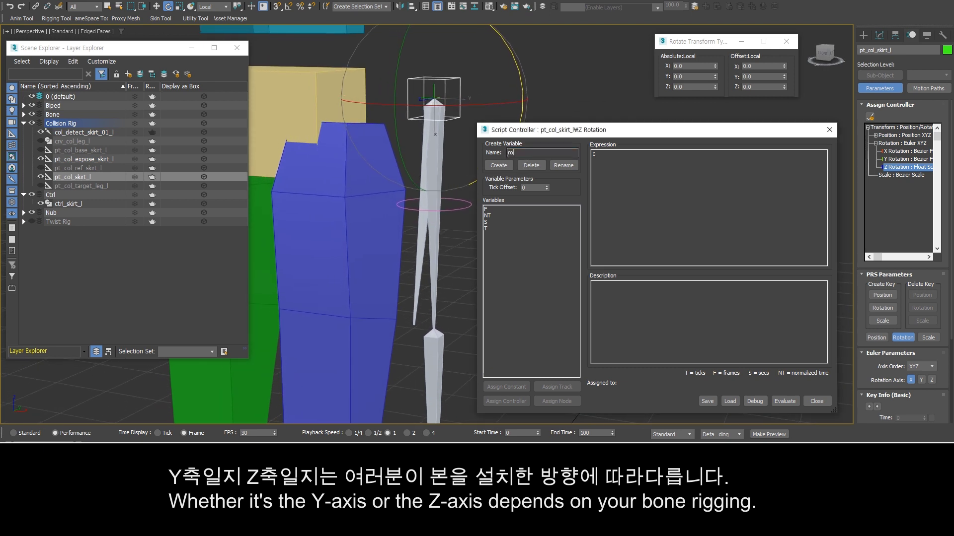
text(t)
click(508, 166)
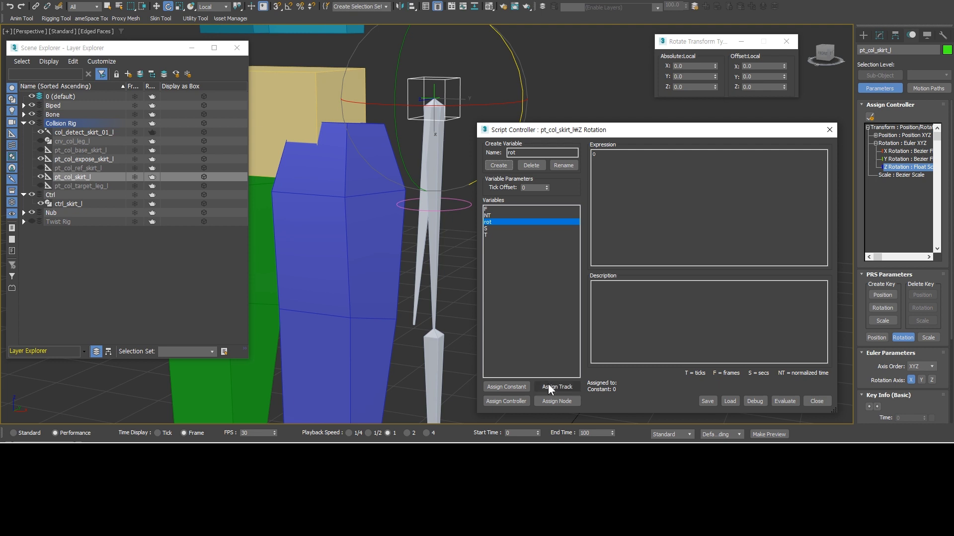
Assign the rot variable to the Local Euler Z controller of pt_col_expose_skirt_l.
click(524, 400)
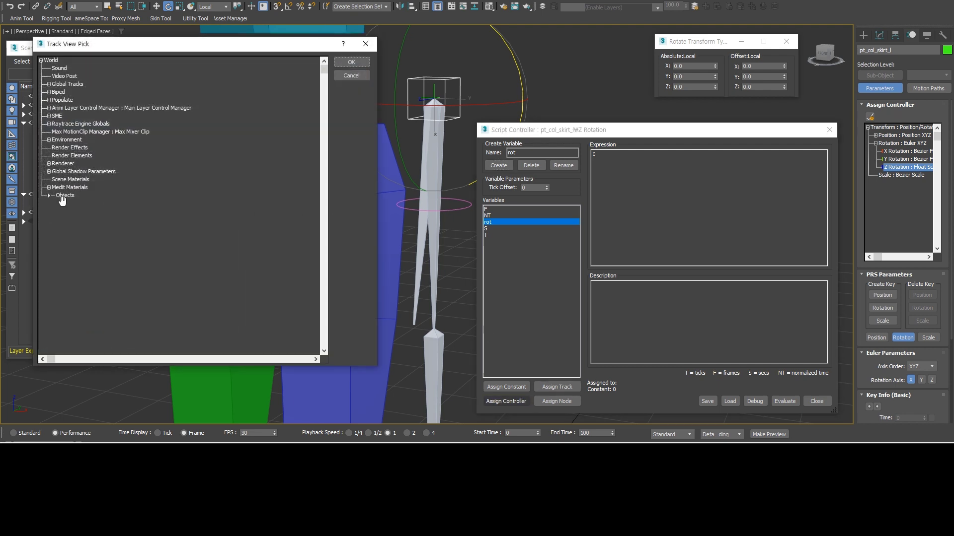
click(48, 195)
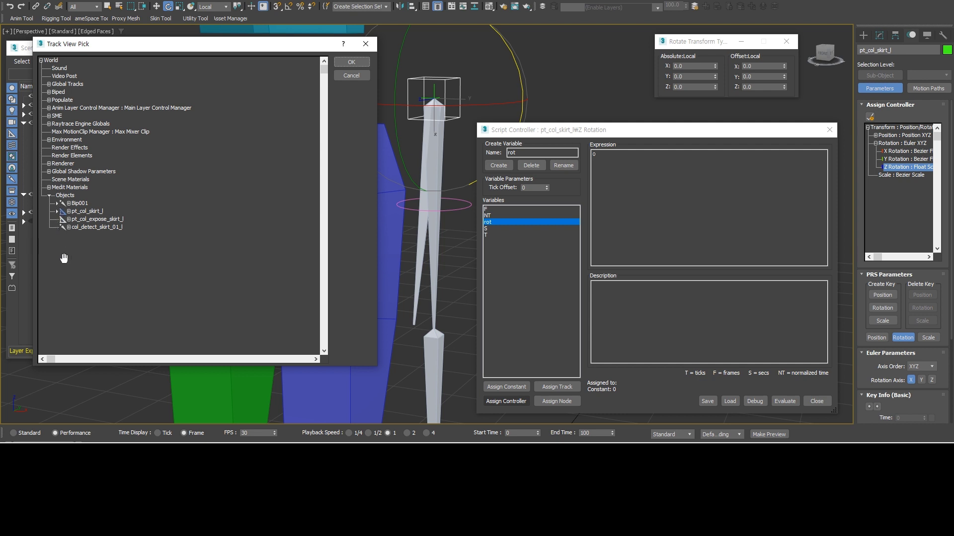
click(68, 220)
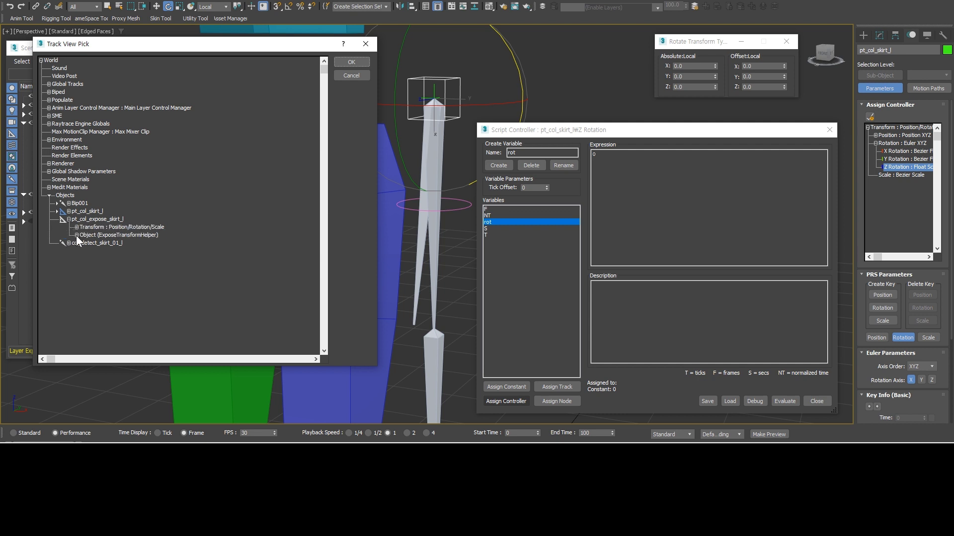
click(76, 235)
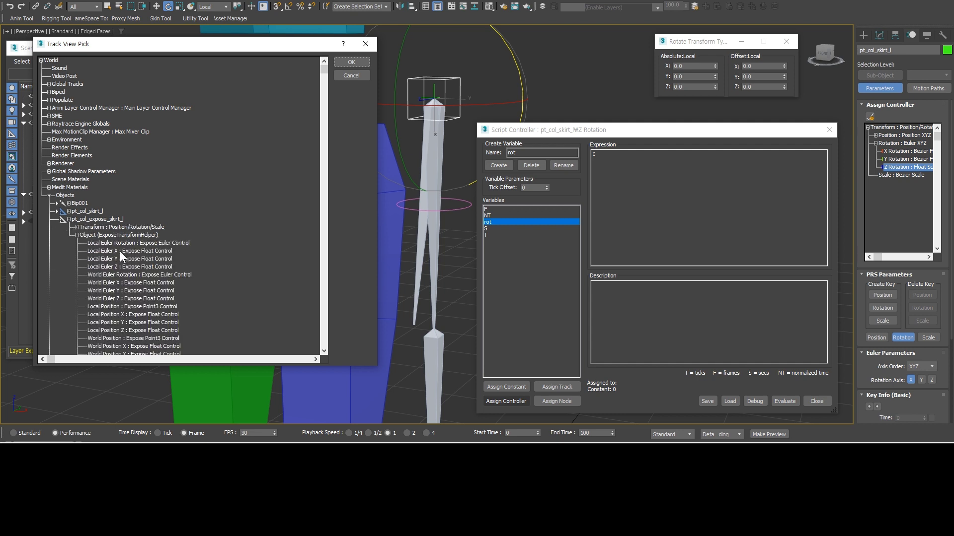
click(102, 266)
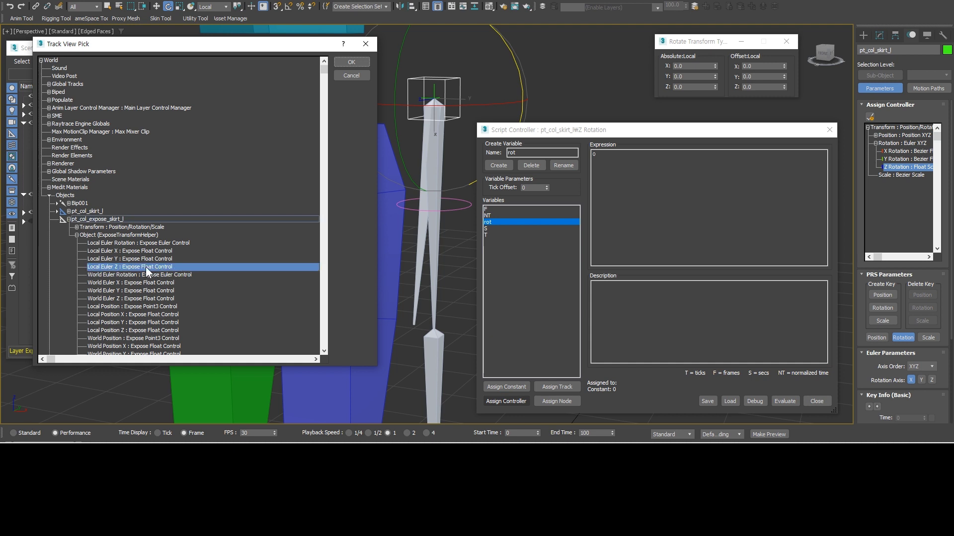
click(351, 62)
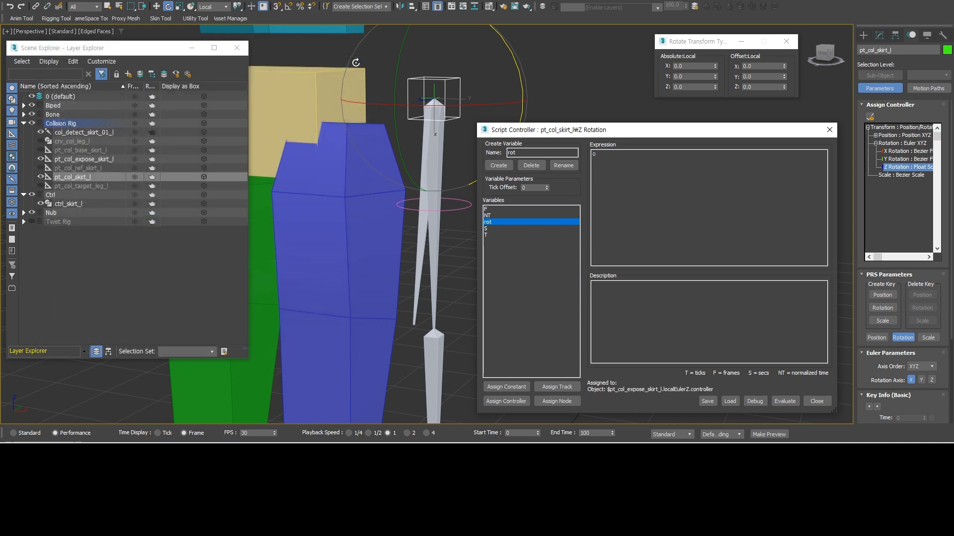
Enter the expression "if rot < 0 then 0 else rot" and try to evaluate it, dismissing the exception dialog.
click(645, 193)
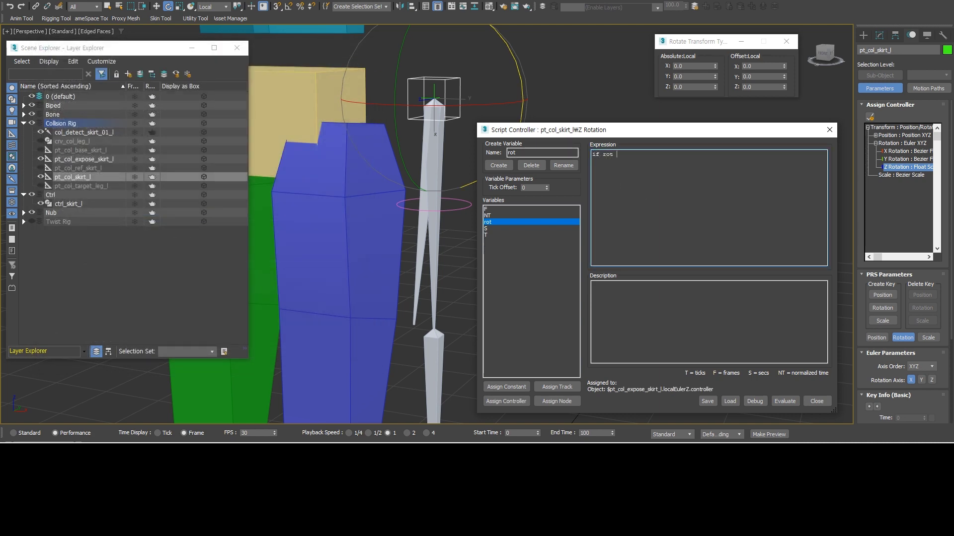
text(if rot < 0 then 0 else rot)
click(785, 400)
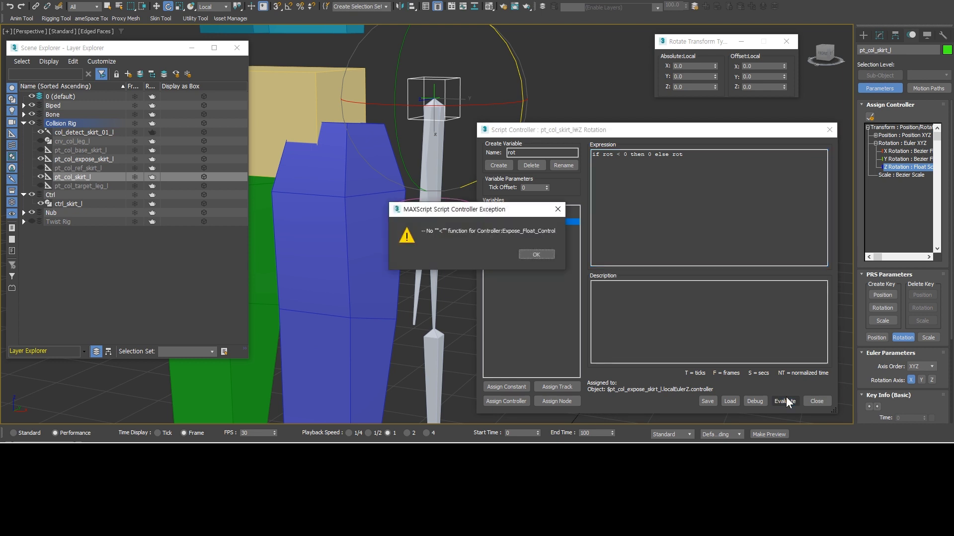
click(527, 252)
middle_drag(457, 258, 449, 251)
Reassign rot to the Local Euler Z track of pt_col_expose_skirt_l, evaluate the script and close the script window.
click(552, 386)
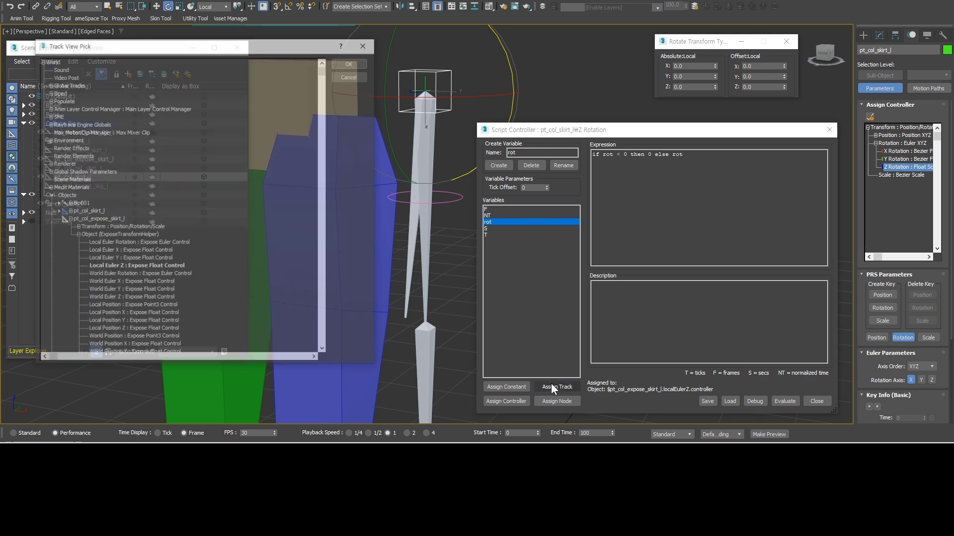
click(135, 265)
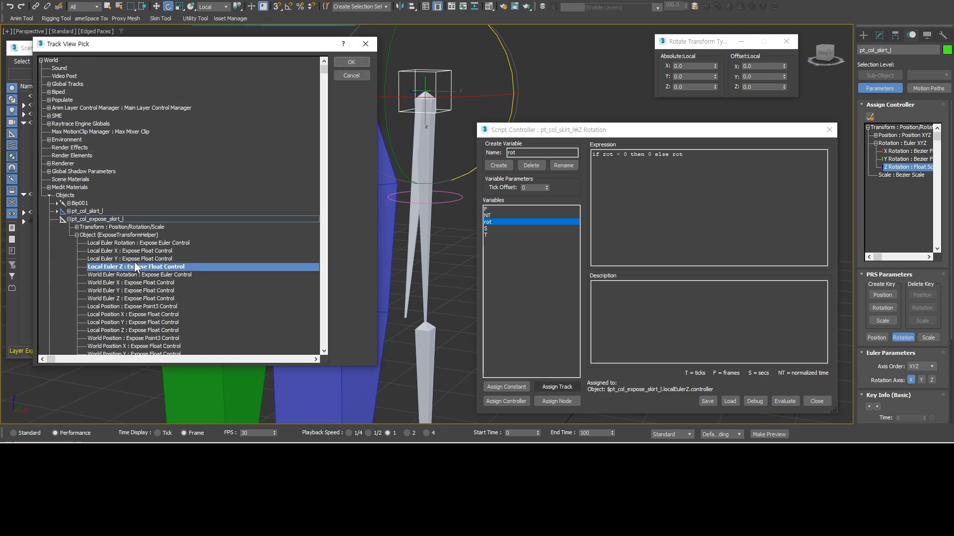
click(352, 63)
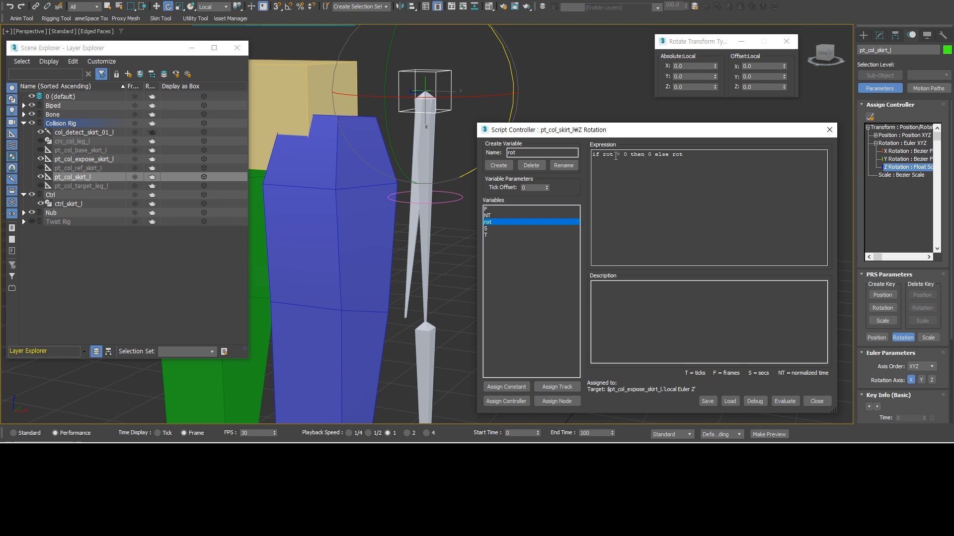
click(783, 402)
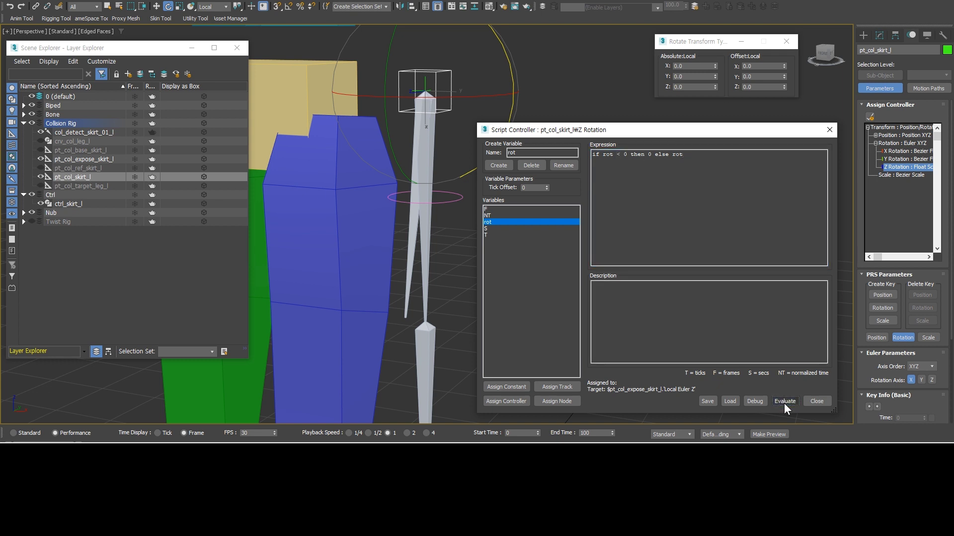
click(819, 400)
middle_drag(554, 211, 664, 213)
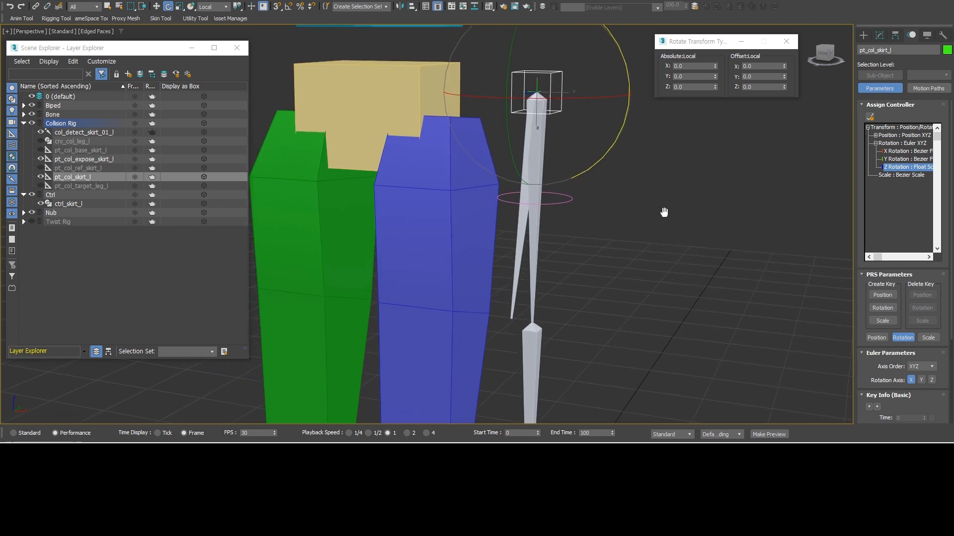
alt+middle_drag(581, 198, 600, 197)
scroll(600, 199, down, 2)
scroll(576, 201, up, 3)
scroll(567, 224, down, 3)
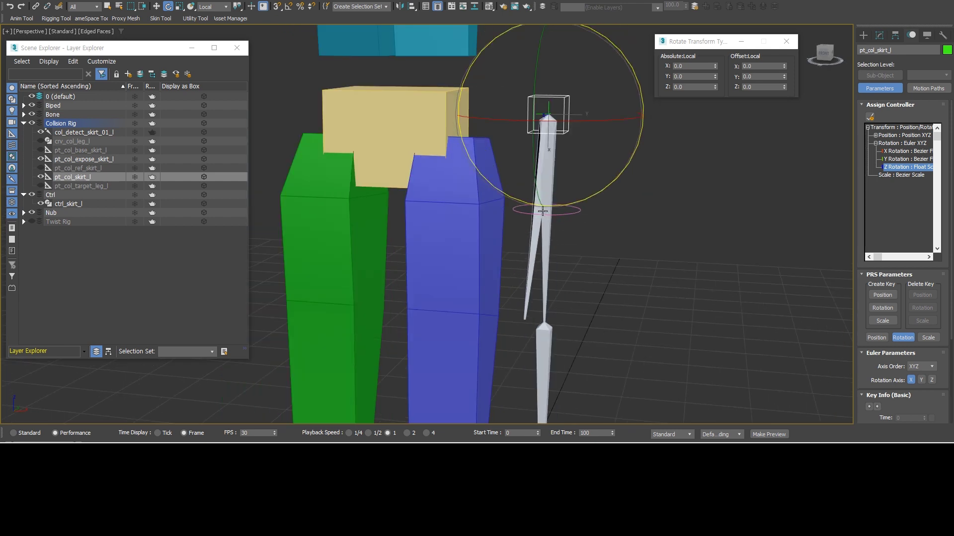
key(q)
click(606, 239)
click(491, 214)
key(e)
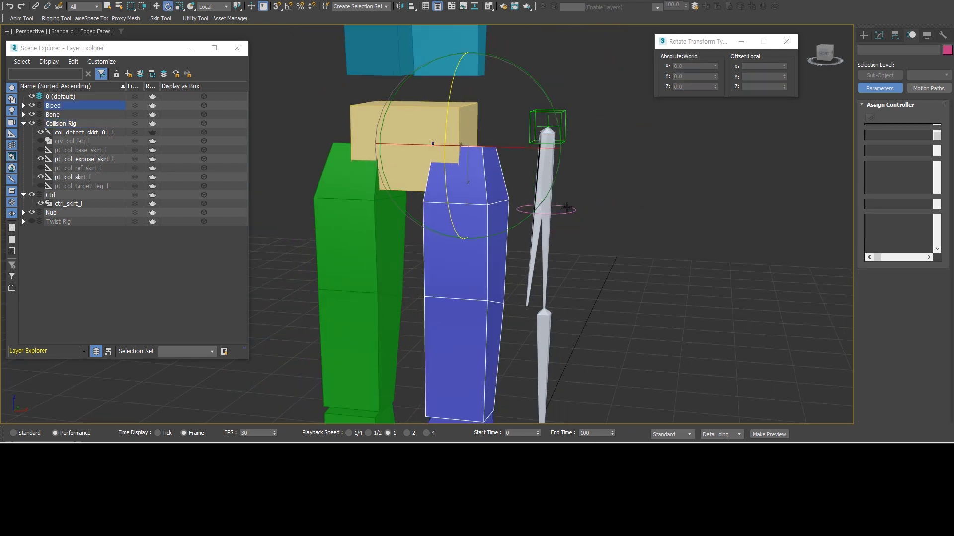
Select the pt_col_expose_skirt_l helper and examine its exposed Local Euler angles.
alt+middle_drag(529, 233, 545, 220)
scroll(553, 126, up, 3)
click(545, 125)
key(w)
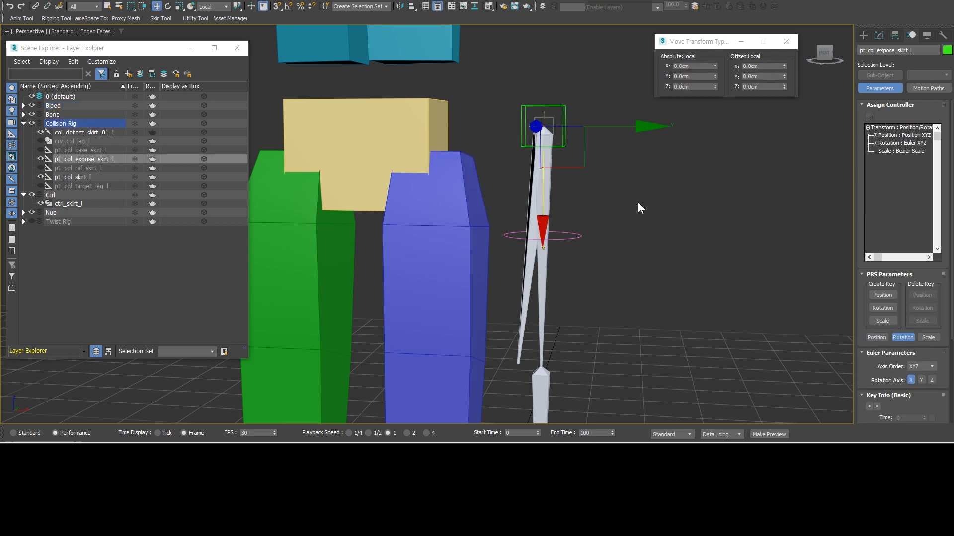
middle_drag(638, 202, 665, 166)
click(878, 36)
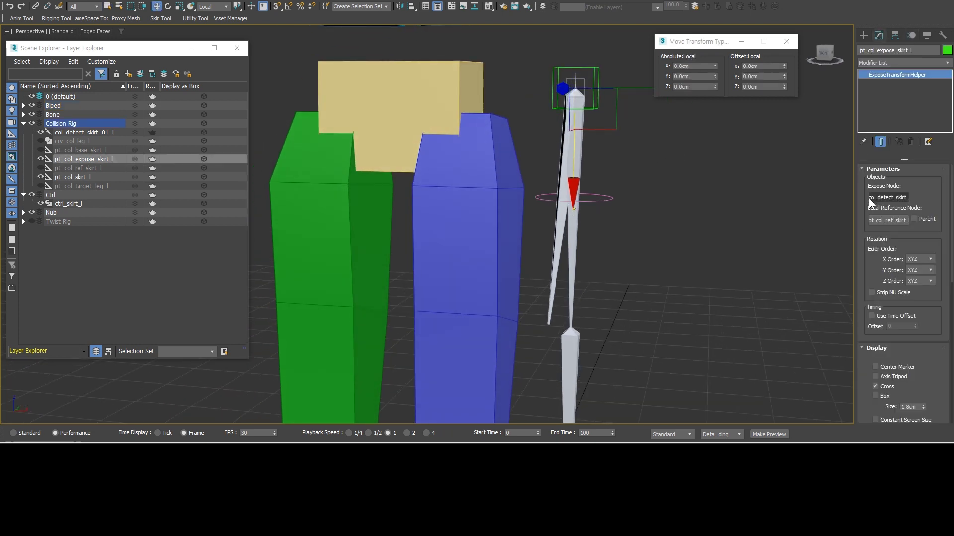
scroll(899, 219, down, 5)
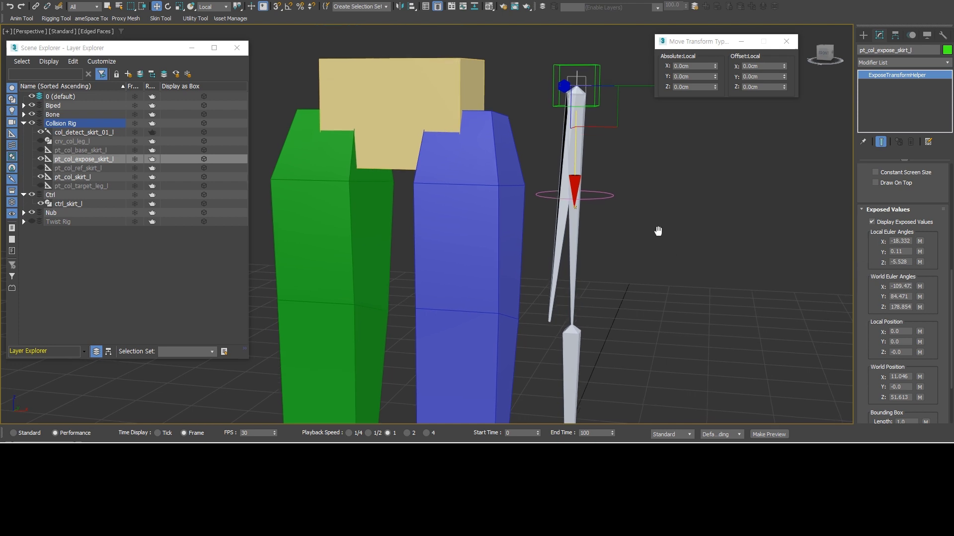
Test-rotate the biped's left thigh to check how the skirt bones react, and undo the rotation.
click(512, 149)
key(e)
drag(553, 153, 576, 146)
scroll(596, 168, down, 3)
scroll(587, 159, up, 5)
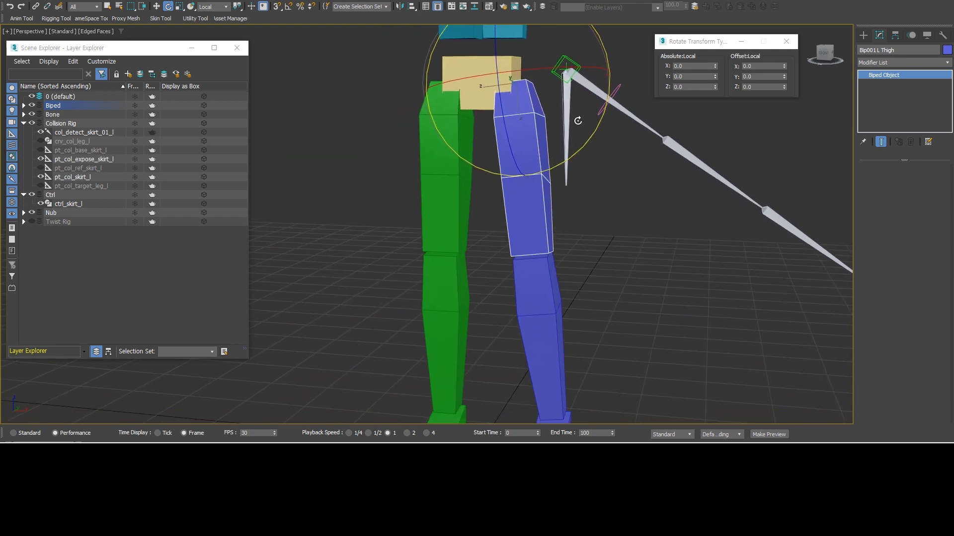
scroll(576, 152, up, 1)
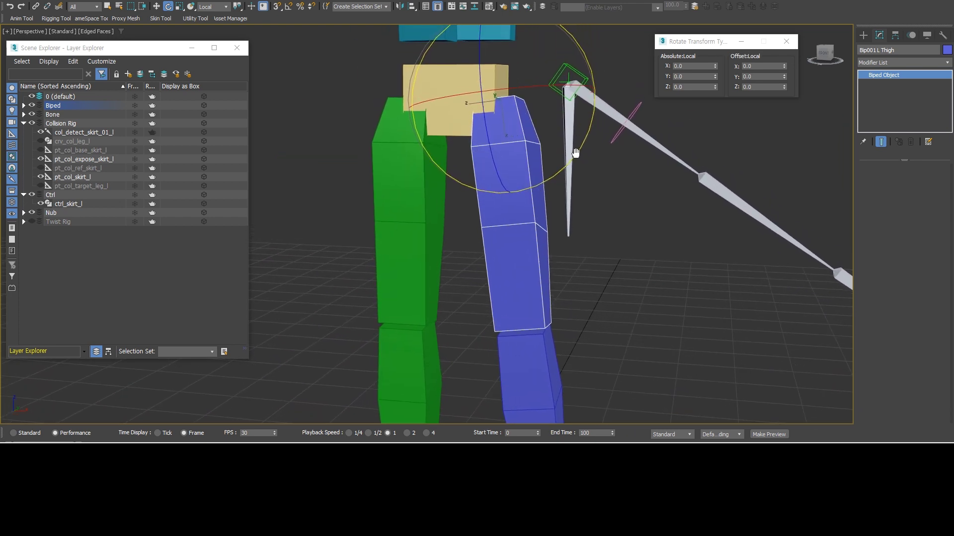
key(ctrl+z)
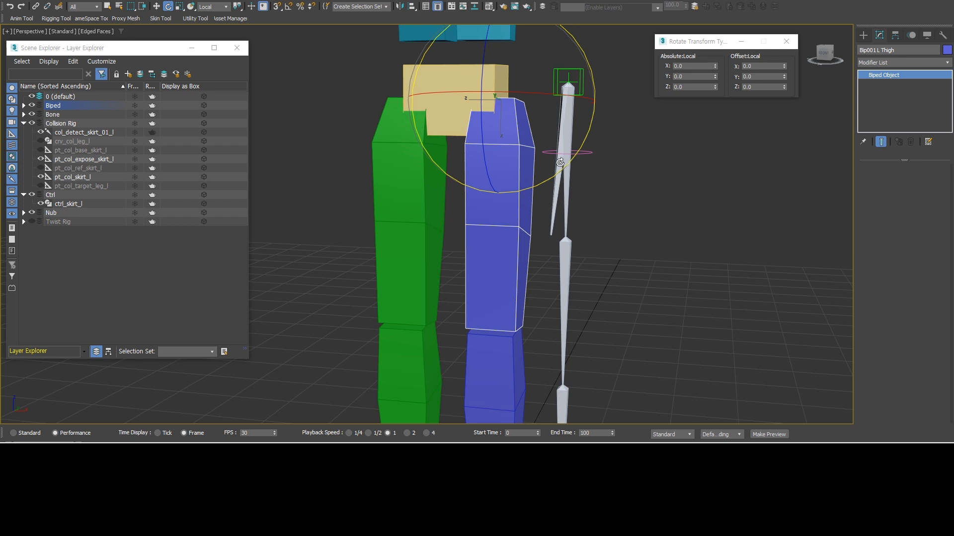
Select pt_col_skirt_l and reopen the Float Script controller on its Z Rotation.
middle_drag(559, 162, 562, 152)
scroll(561, 152, up, 1)
alt+middle_drag(559, 153, 552, 171)
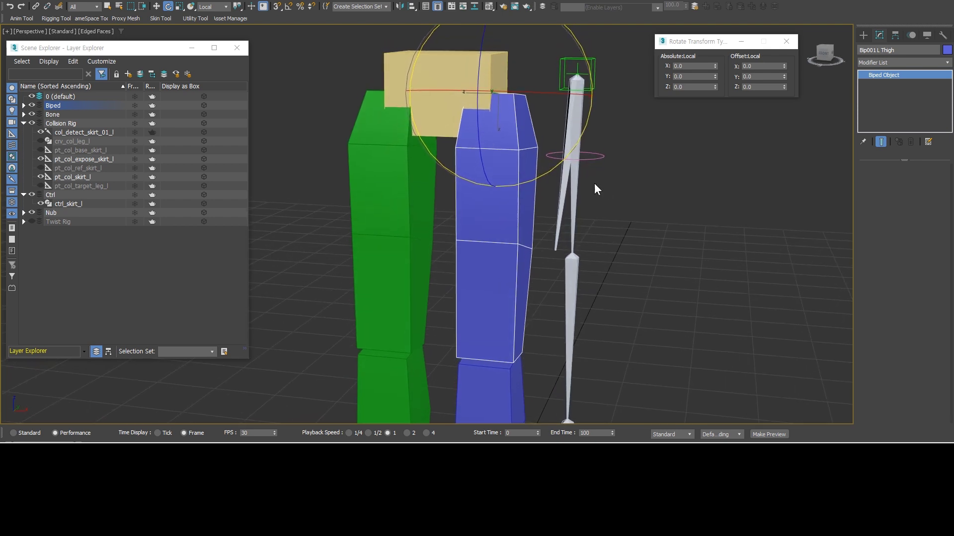
click(594, 183)
middle_drag(597, 146, 609, 168)
scroll(609, 168, up, 1)
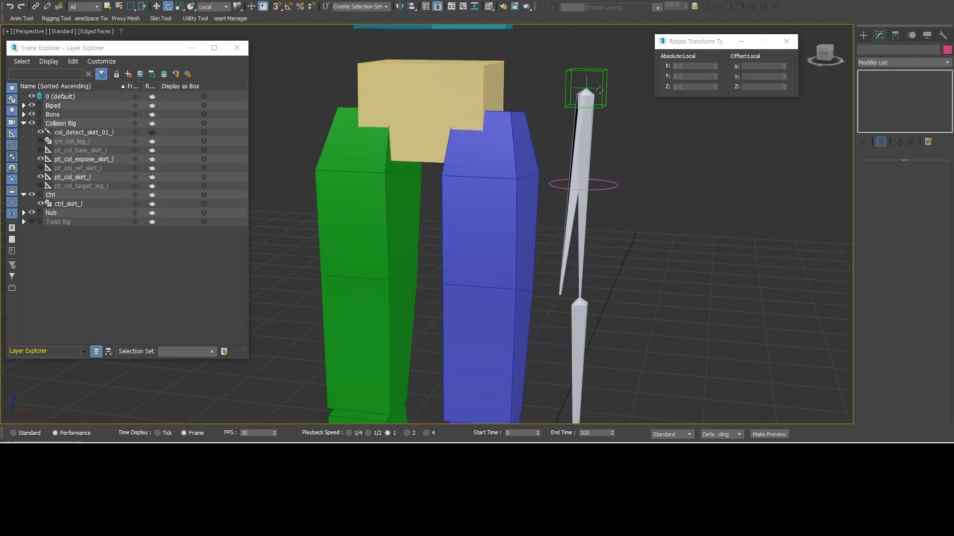
click(604, 97)
middle_drag(614, 96, 614, 88)
click(906, 39)
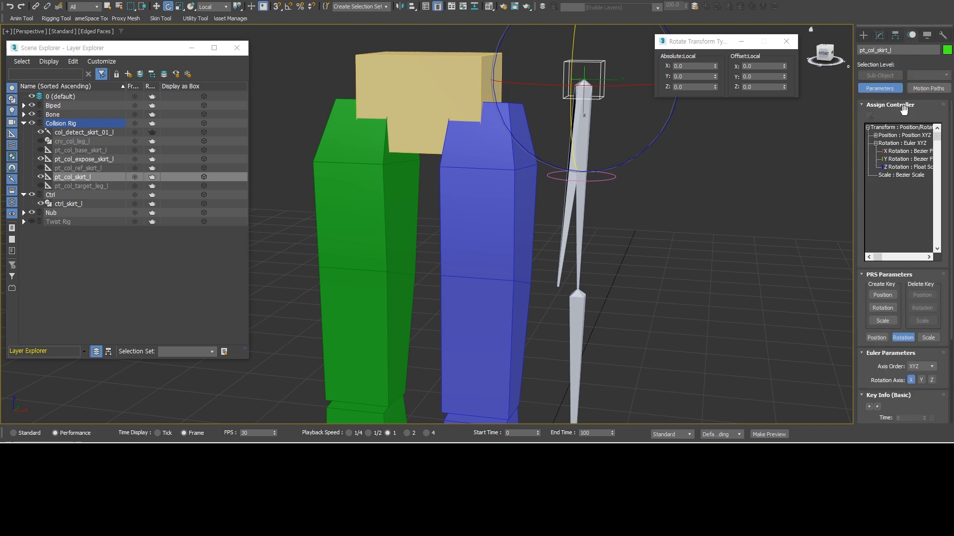
click(900, 168)
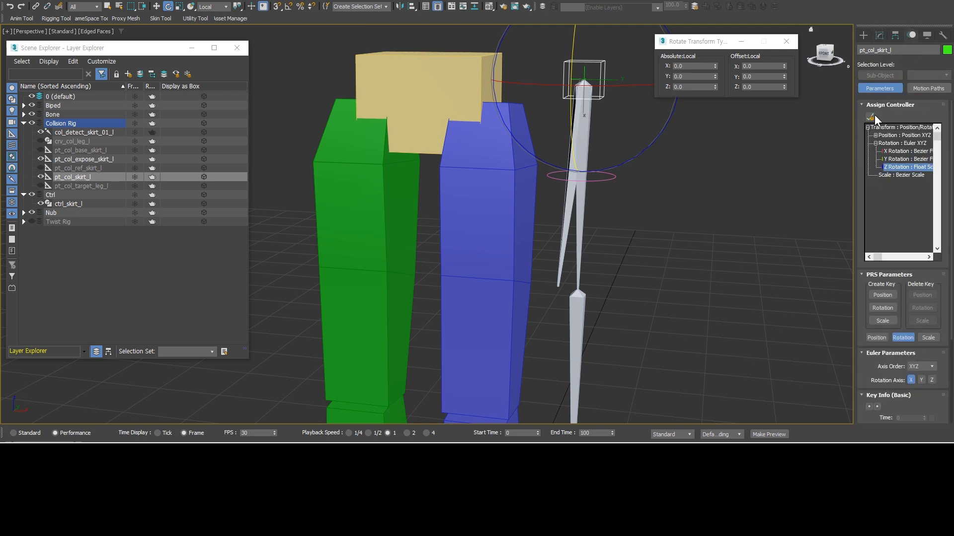
double_click(890, 167)
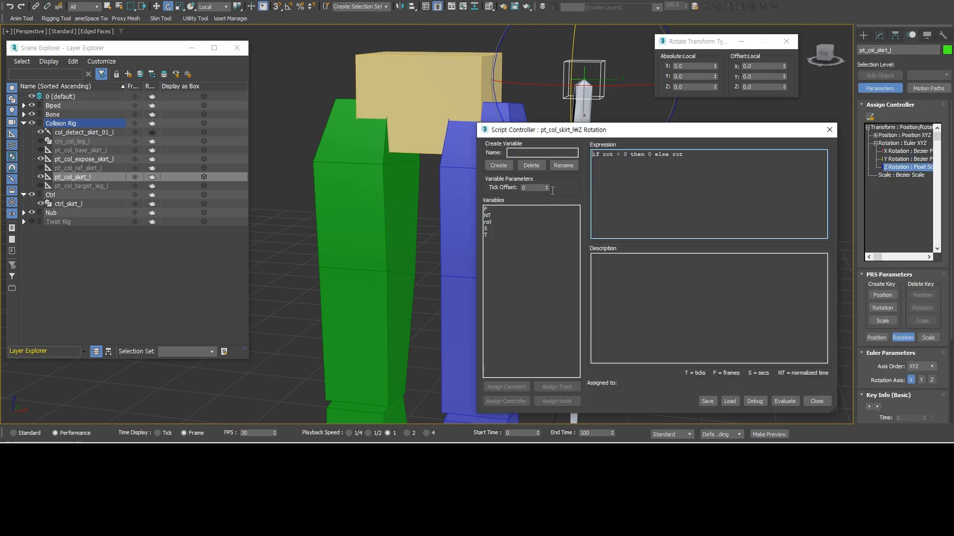
Assign the rot variable to the Local Euler Z controller of pt_col_expose_skirt_l instead of its track.
click(497, 222)
click(512, 401)
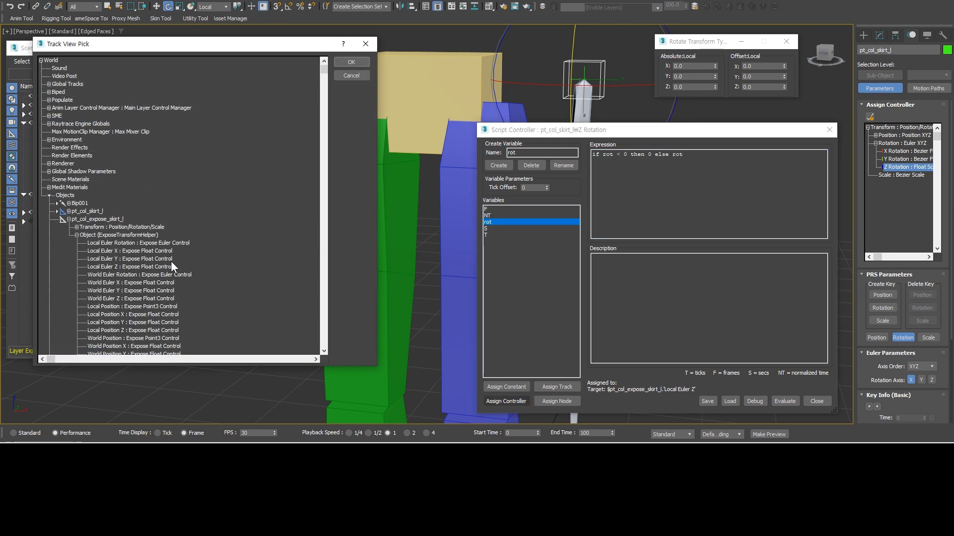
click(126, 268)
click(351, 62)
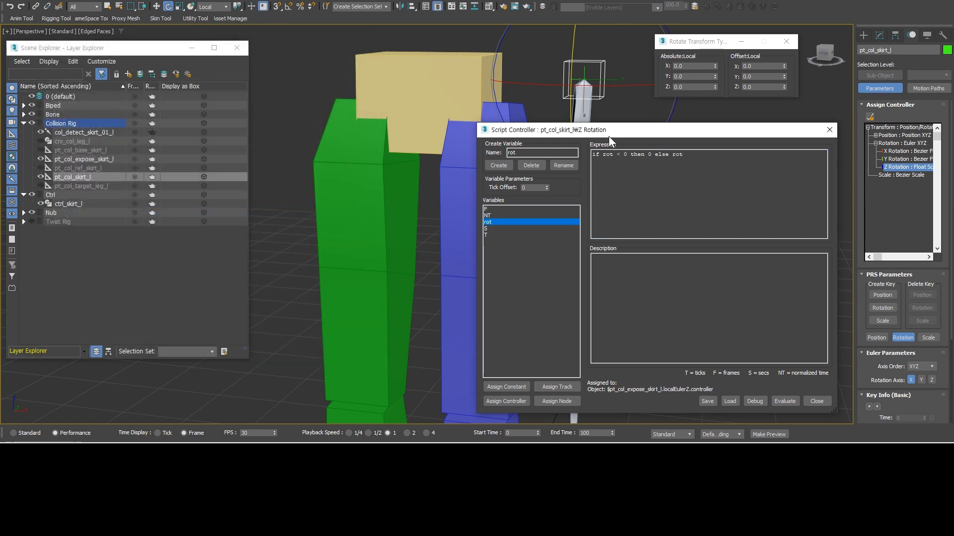
Change rot to rot.value in the expression's condition, evaluate the script and close the script window.
click(613, 154)
text(.value)
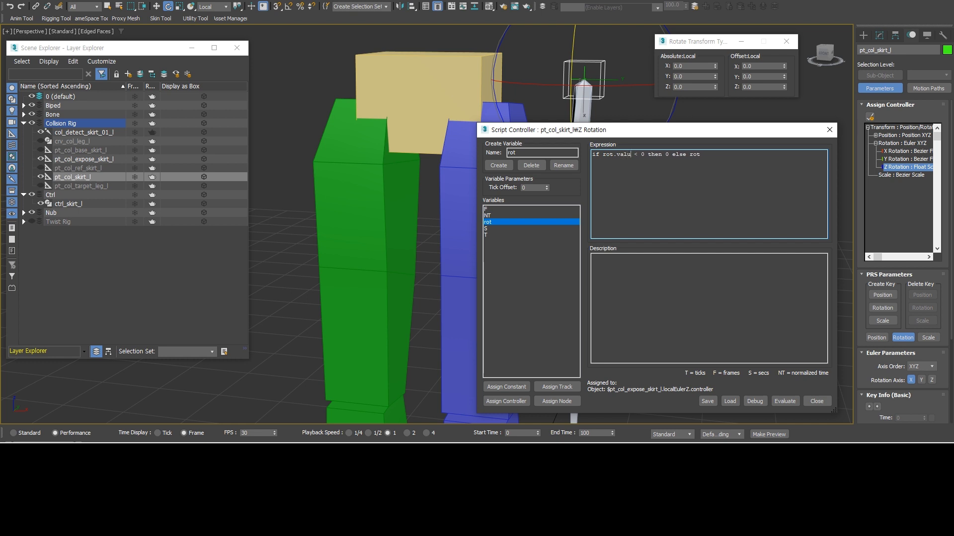
key(End)
click(785, 401)
click(816, 402)
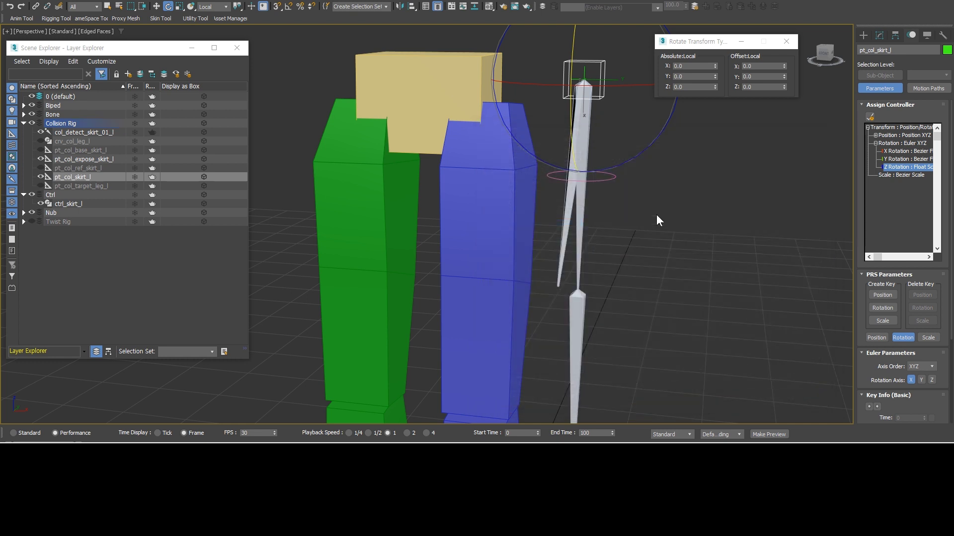
Rotate the biped's left thigh outward toward the skirt bones to test the collision response.
click(527, 226)
scroll(598, 218, down, 1)
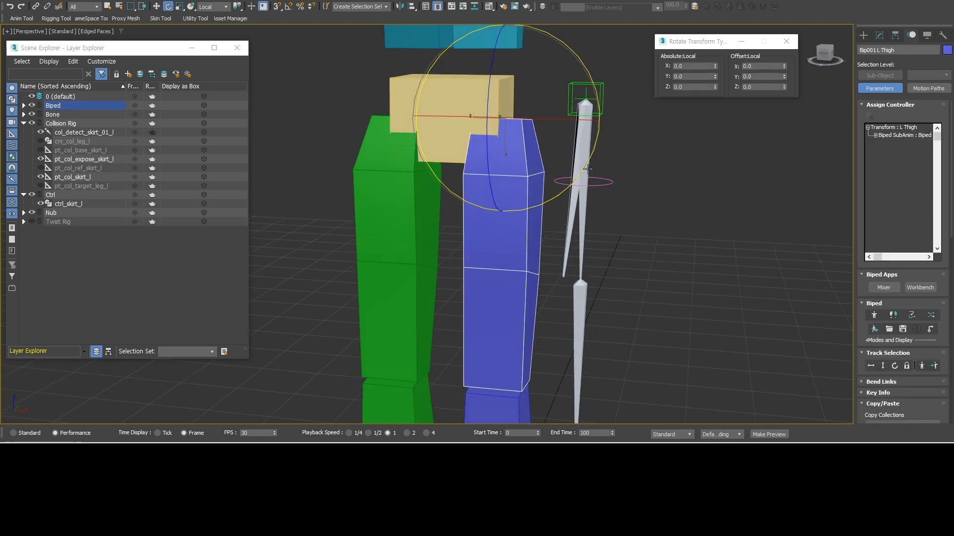
drag(585, 166, 615, 140)
drag(635, 107, 617, 160)
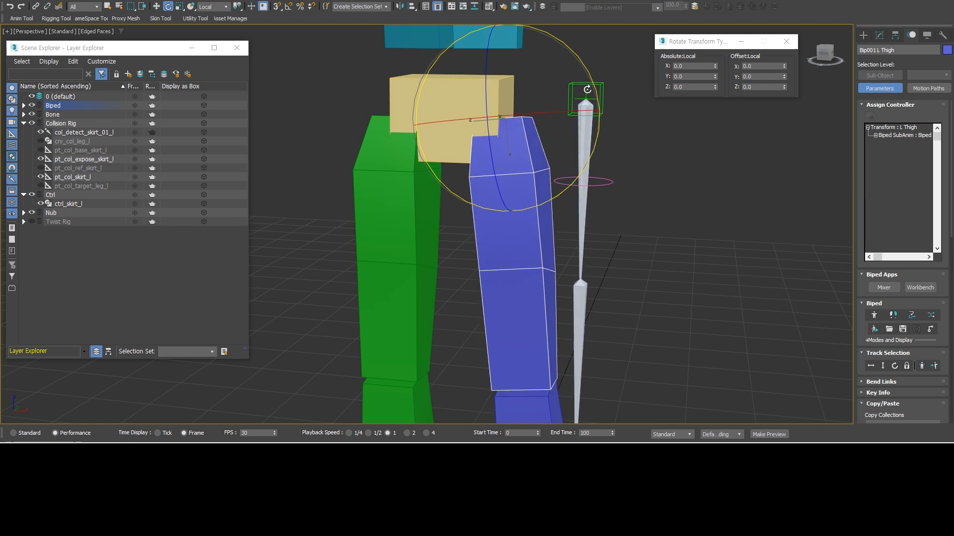
right_click(618, 161)
Select pt_col_expose_skirt_l and check its exposed Local Euler Z value with the thigh rotated.
click(586, 95)
key(w)
click(875, 36)
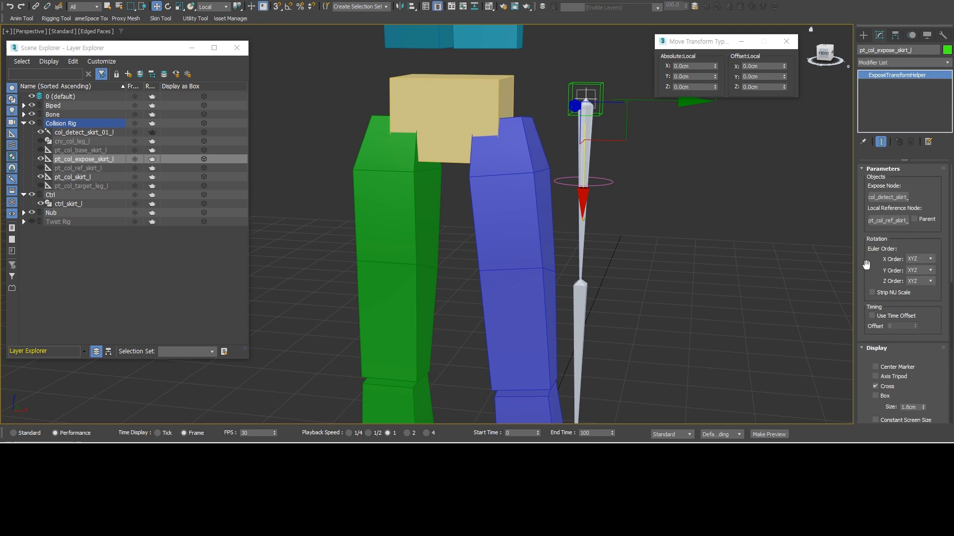
scroll(889, 238, down, 8)
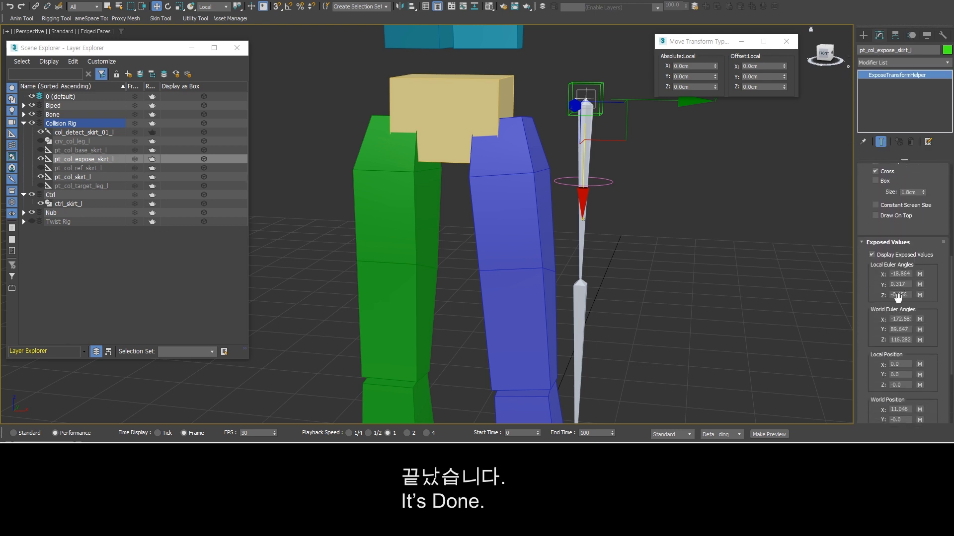
Rotate the biped's left thigh outward against the skirt bones and inspect the exposed Local Euler values of pt_col_expose_skirt_l.
click(553, 240)
key(e)
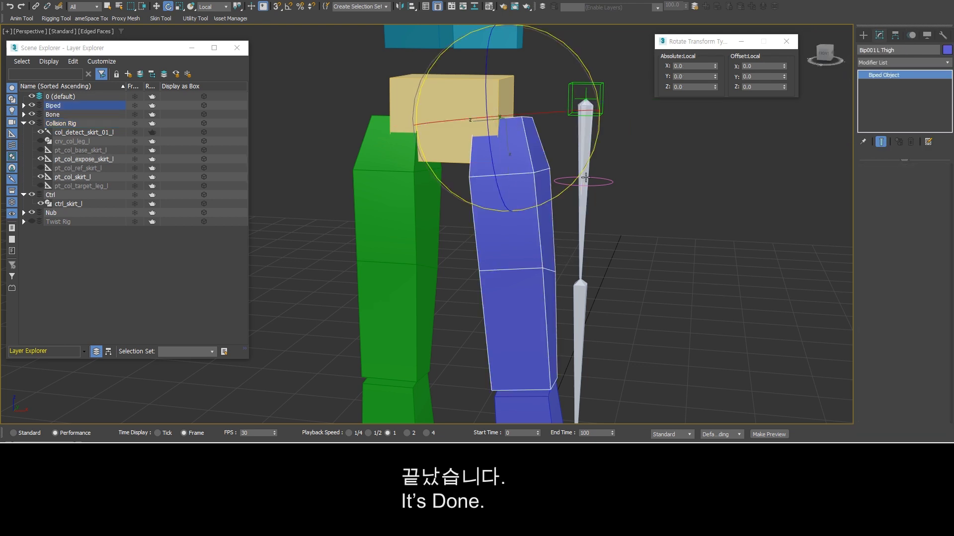
drag(586, 167, 596, 98)
click(591, 95)
scroll(877, 321, down, 6)
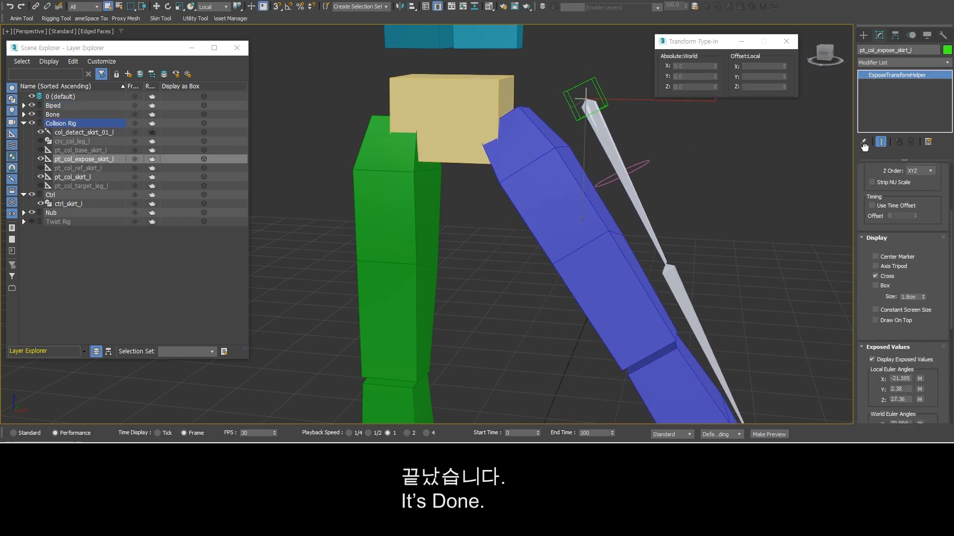
drag(877, 320, 866, 281)
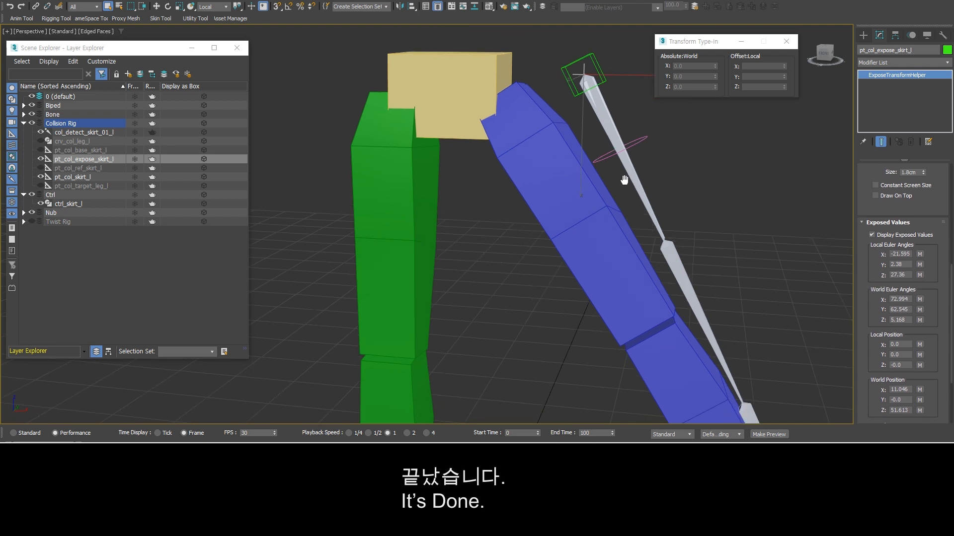
scroll(627, 178, down, 3)
Undo the left thigh's outward rotation.
click(710, 176)
key(ctrl+z)
key(ctrl+z)
key(ctrl+z)
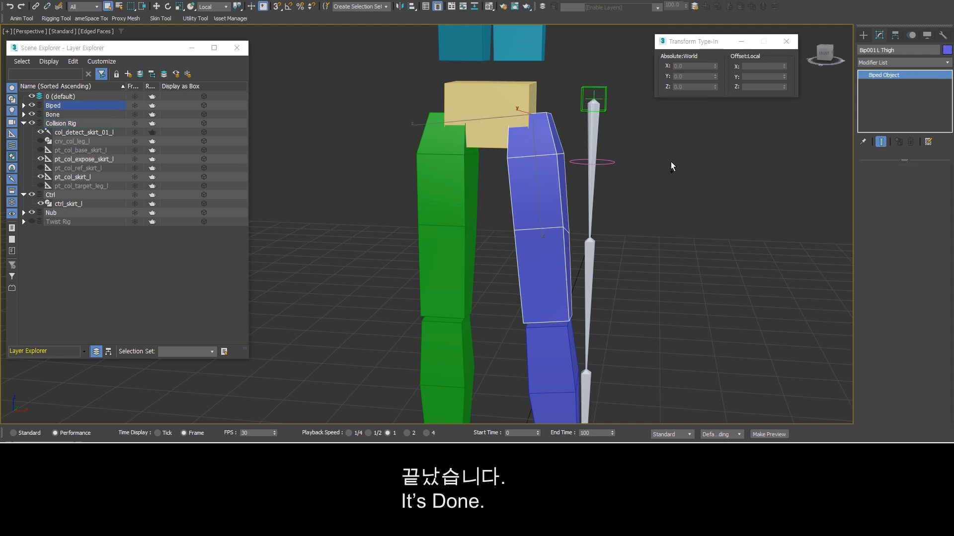
Rotate the left thigh sideways and backward, checking from front and side how the skirt bones respond.
key(e)
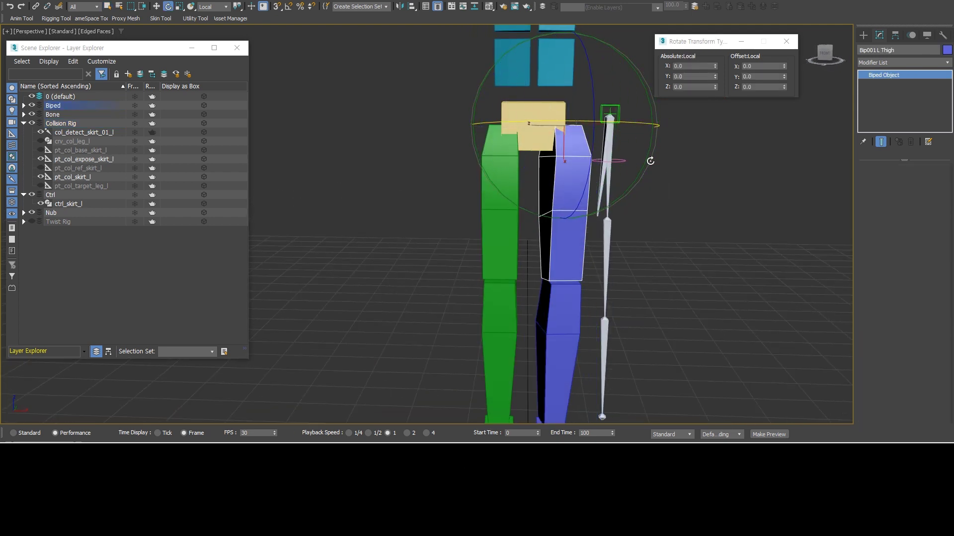
drag(659, 130, 696, 23)
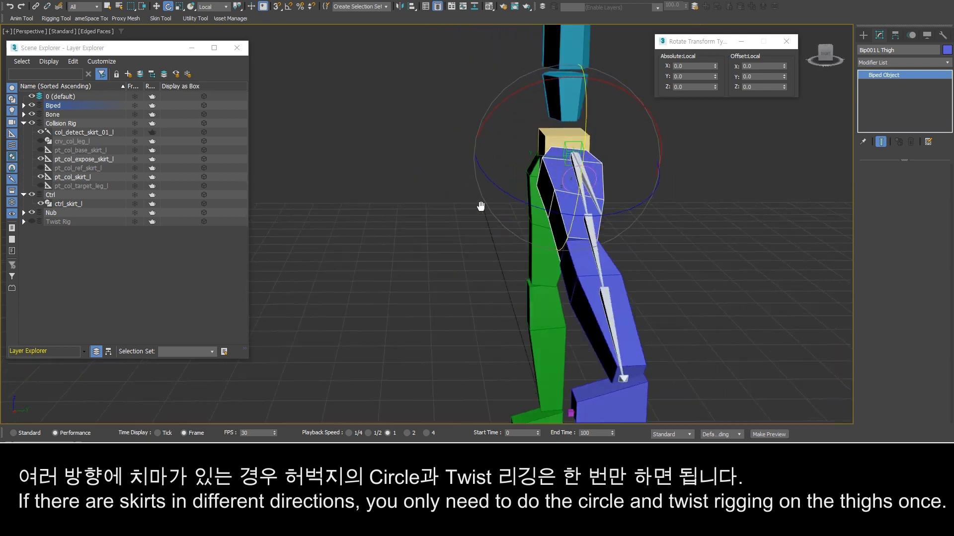
drag(482, 206, 523, 103)
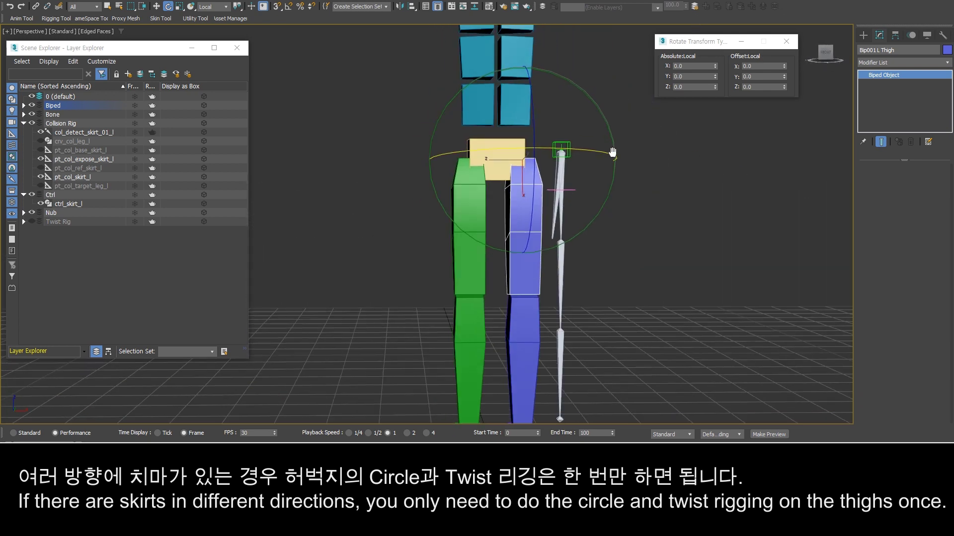
alt+middle_drag(613, 152, 521, 164)
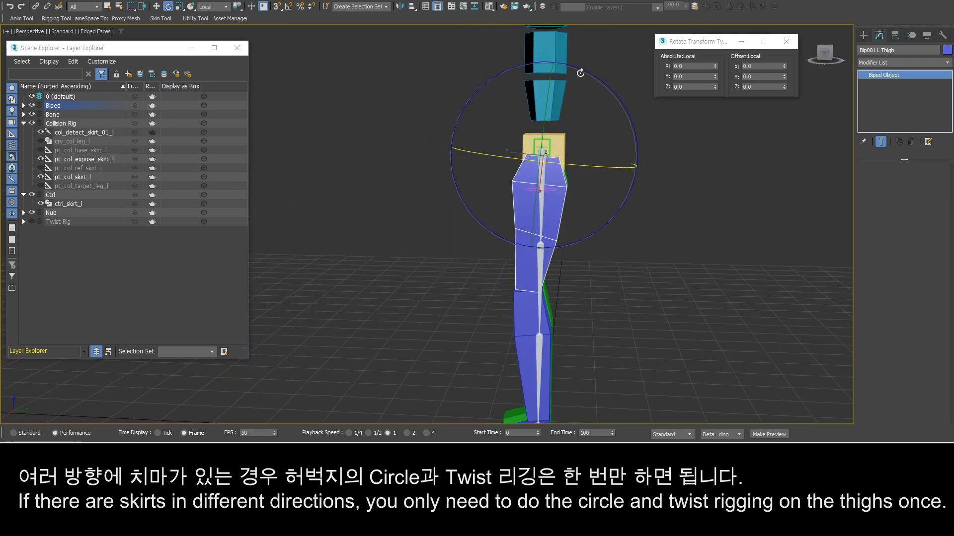
drag(582, 71, 666, 258)
alt+middle_drag(514, 154, 589, 139)
drag(590, 182, 591, 185)
alt+middle_drag(539, 151, 516, 166)
Swing the left thigh in further directions and raise it backward to test the skirt collision.
drag(439, 177, 529, 195)
alt+middle_drag(572, 191, 528, 198)
drag(557, 182, 475, 193)
alt+middle_drag(600, 205, 551, 201)
drag(606, 207, 616, 313)
alt+middle_drag(588, 132, 608, 133)
drag(617, 149, 613, 172)
drag(621, 109, 650, 183)
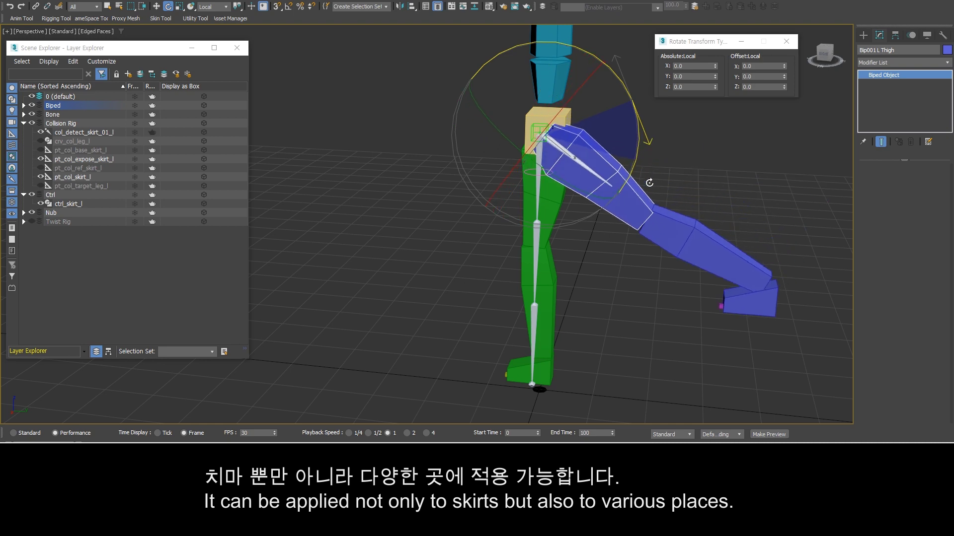
Compare the skirt bones with the raised thigh from several angles while swinging the thigh outward and back.
drag(611, 149, 459, 194)
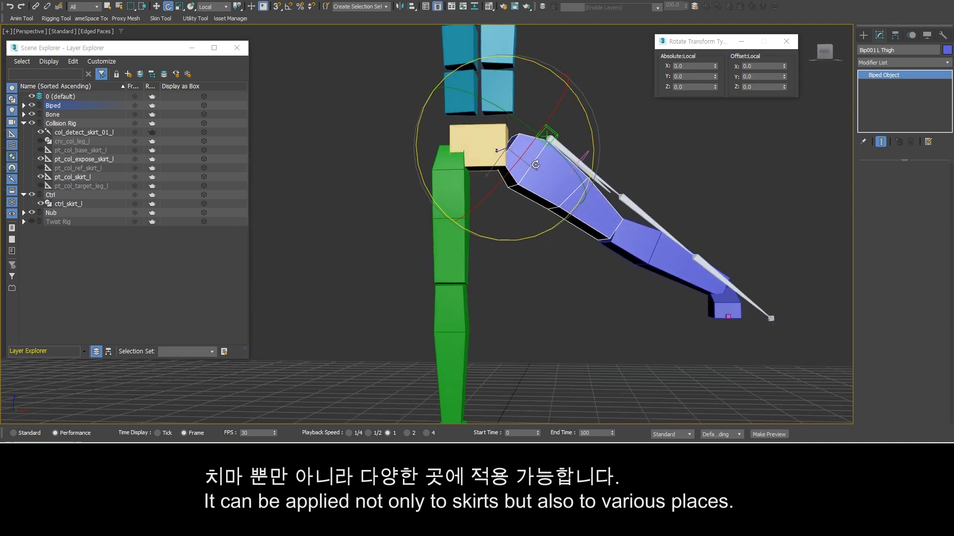
drag(564, 74, 571, 80)
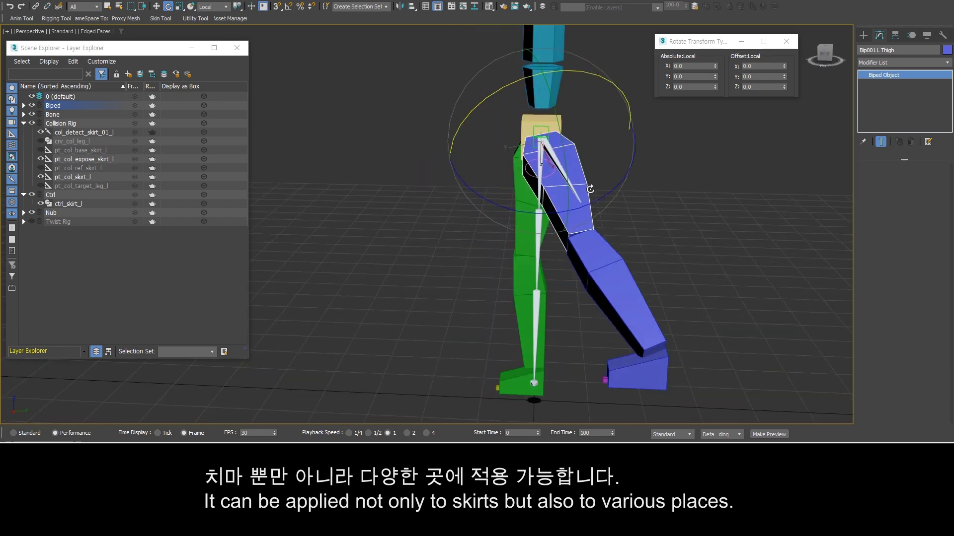
drag(541, 163, 497, 171)
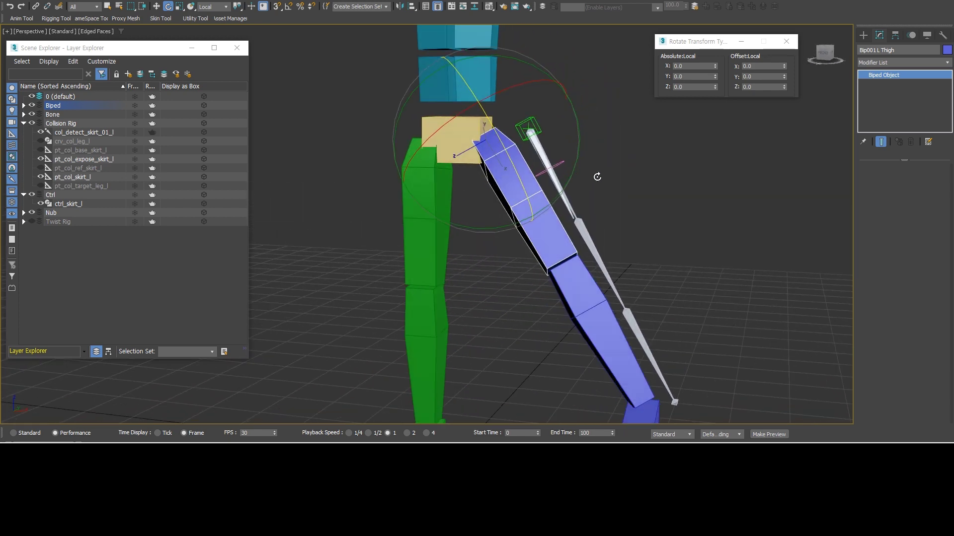
drag(598, 177, 579, 171)
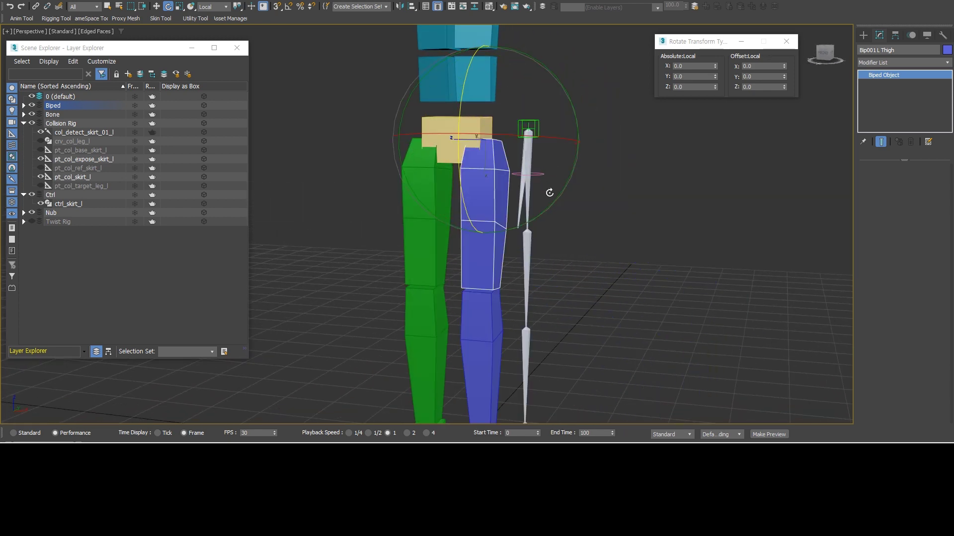
Rotate the left thigh outward and ctrl_skirt_l on top of the collision, and undo both rotations.
drag(549, 192, 616, 123)
click(563, 161)
key(e)
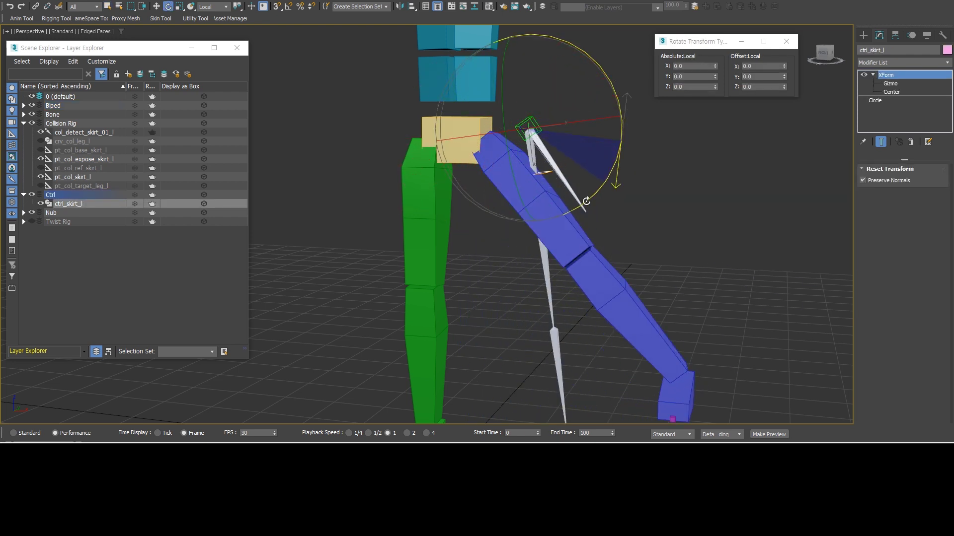
key(ctrl+z)
key(ctrl+z)
Unhide crv_col_leg_l, pt_col_base_skirt_l, pt_col_ref_skirt_l and pt_col_target_leg_l in the Collision Rig layer.
middle_drag(534, 179, 573, 140)
scroll(566, 134, up, 4)
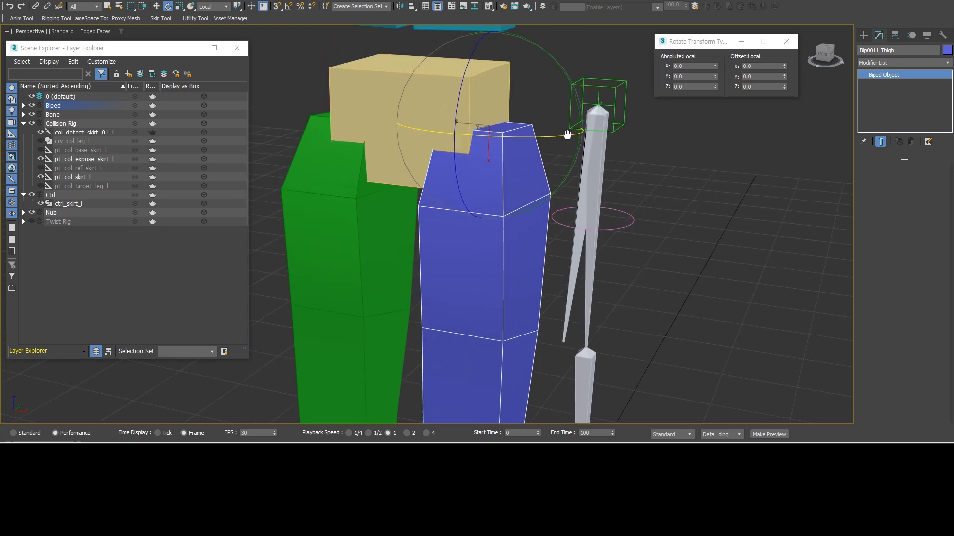
scroll(566, 134, down, 1)
middle_drag(624, 124, 627, 136)
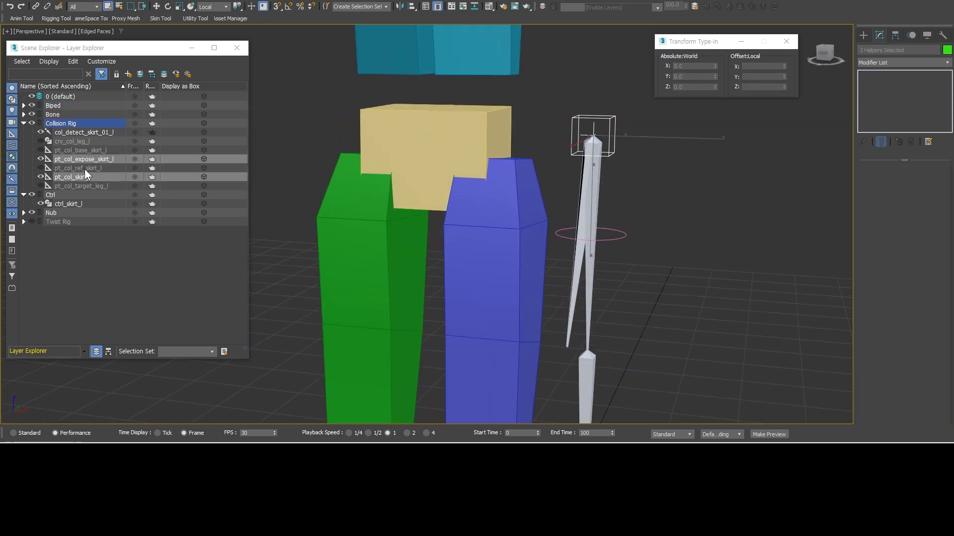
drag(42, 142, 40, 179)
scroll(491, 191, down, 4)
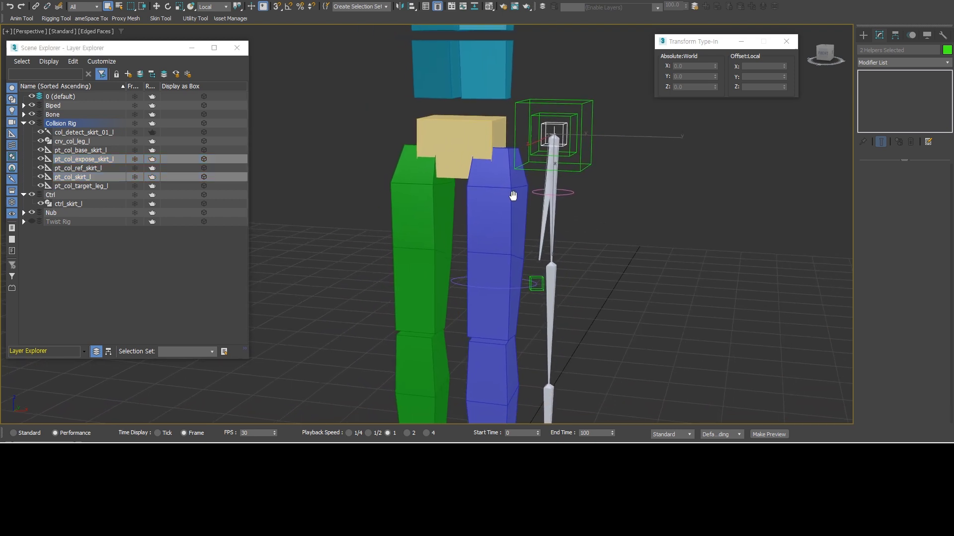
Inspect the collision helpers in wireframe, hide the Collision Rig layer and return to shaded display.
key(F3)
click(661, 219)
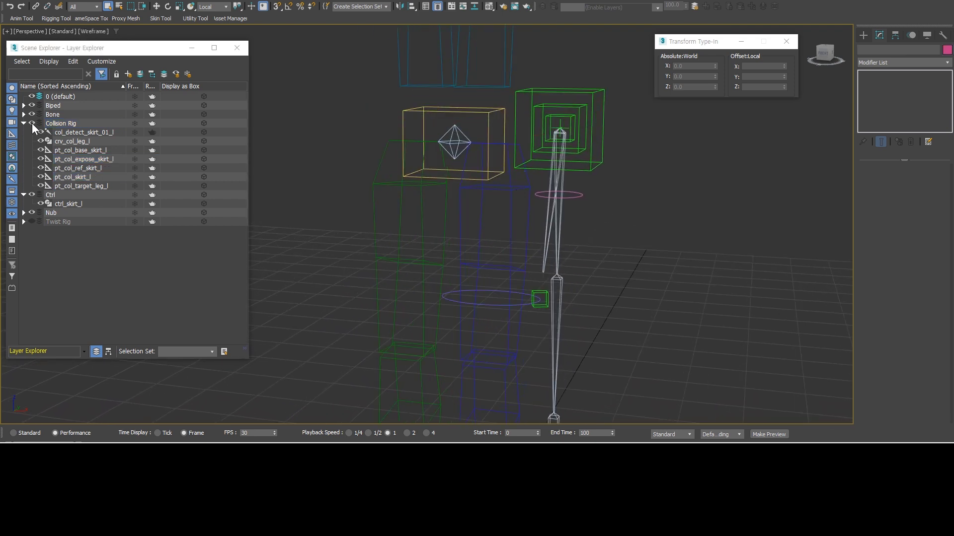
click(32, 123)
key(F3)
middle_drag(539, 180, 539, 173)
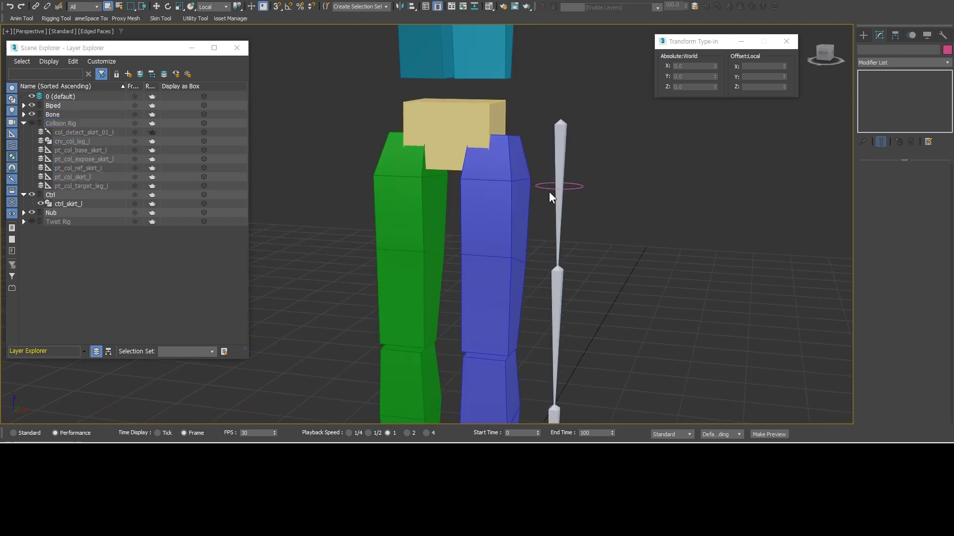
Rotate the left thigh outward to test the skirt bones with the collision helpers hidden.
mouse_move(613, 158)
mouse_down()
mouse_move(543, 158)
mouse_move(570, 148)
mouse_up()
key(q)
click(524, 200)
key(e)
alt+middle_drag(556, 184, 588, 215)
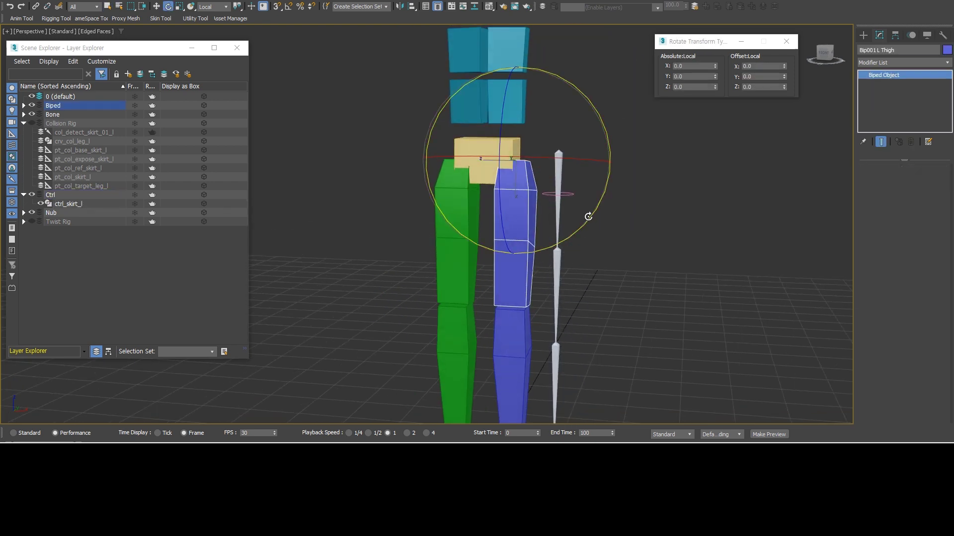
mouse_move(588, 215)
mouse_down()
mouse_move(634, 159)
mouse_move(619, 179)
mouse_move(615, 157)
mouse_up()
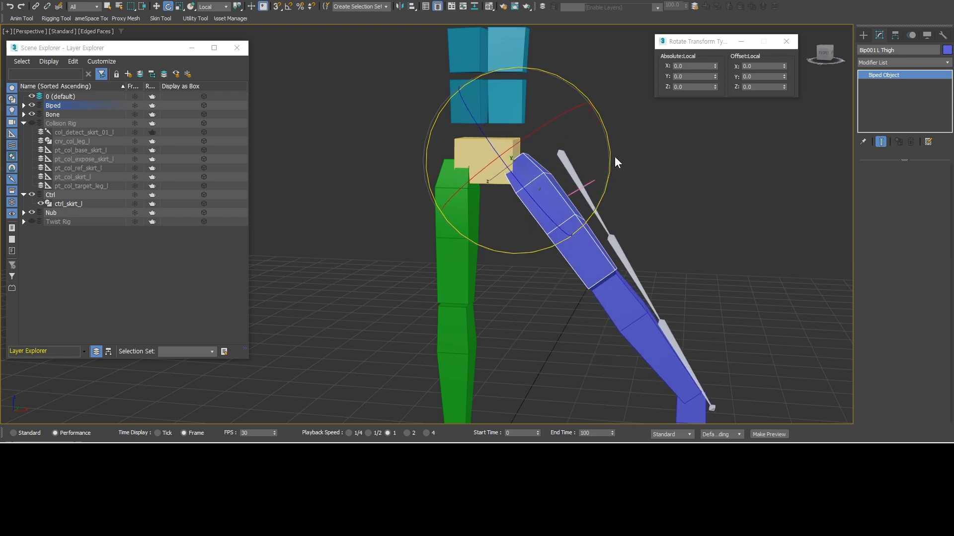
Try ctrl_skirt_l's rotation over the collided skirt and undo the test rotations.
key(e)
click(590, 188)
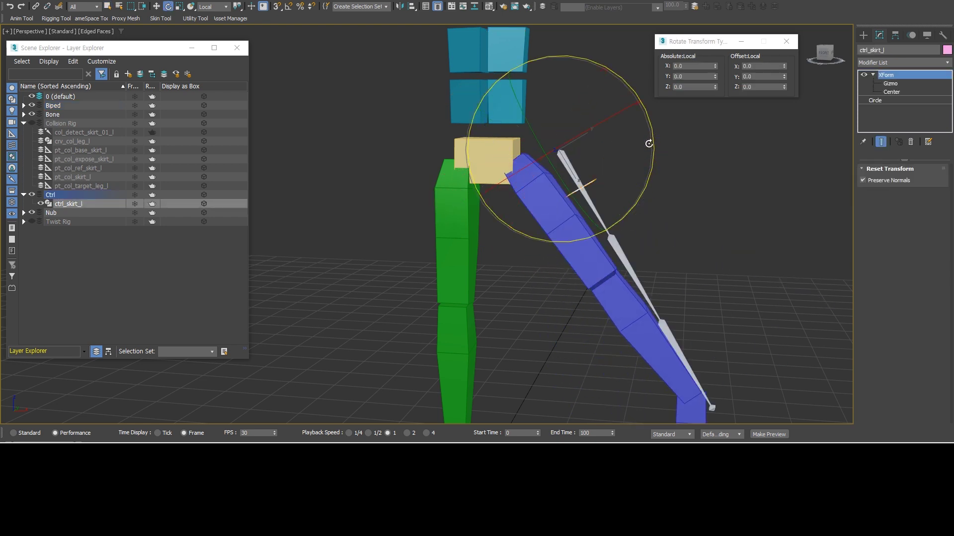
key(ctrl+z)
key(ctrl+z)
Set the Circle radius of crv_col_leg_l to 6.885 cm.
alt+middle_drag(571, 154, 555, 176)
scroll(553, 158, up, 1)
click(490, 230)
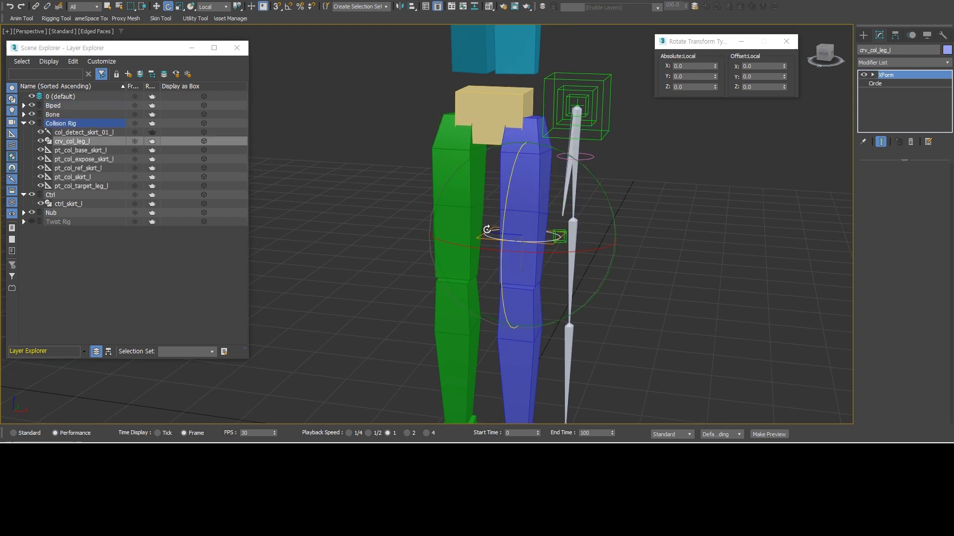
key(w)
scroll(595, 225, up, 2)
click(874, 83)
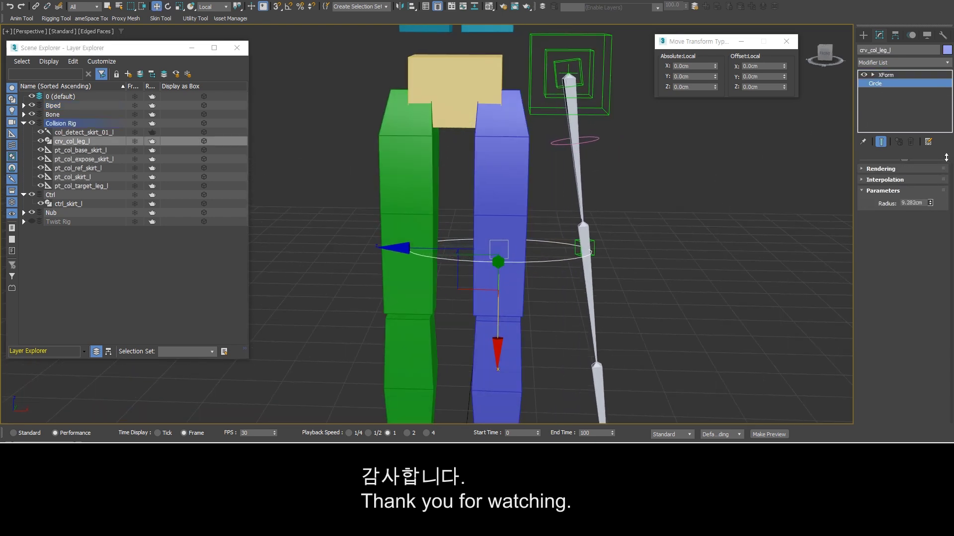
drag(946, 158, 7, 191)
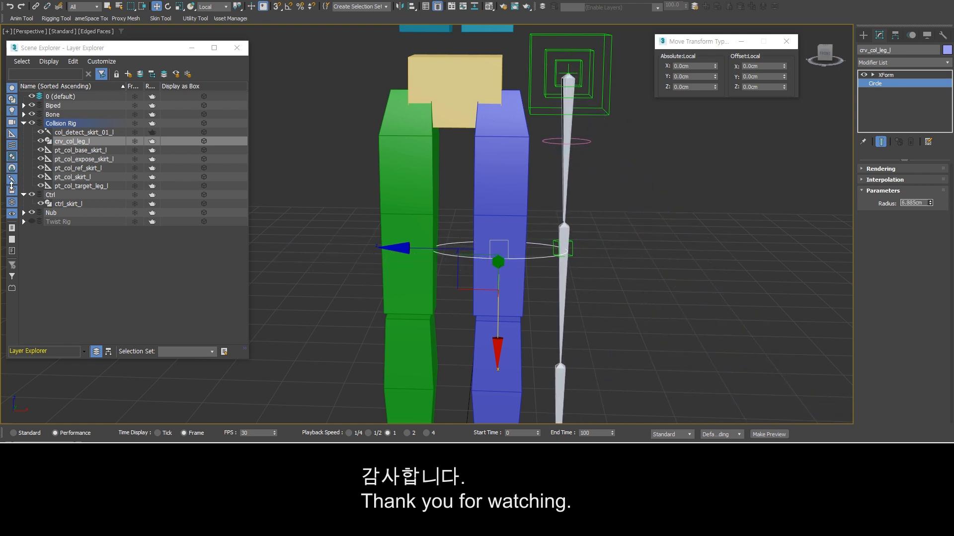
Rotate the left thigh outward to test the collision with the adjusted circle, and undo the rotation.
click(503, 172)
key(e)
drag(580, 158, 614, 119)
key(ctrl+z)
scroll(614, 120, down, 5)
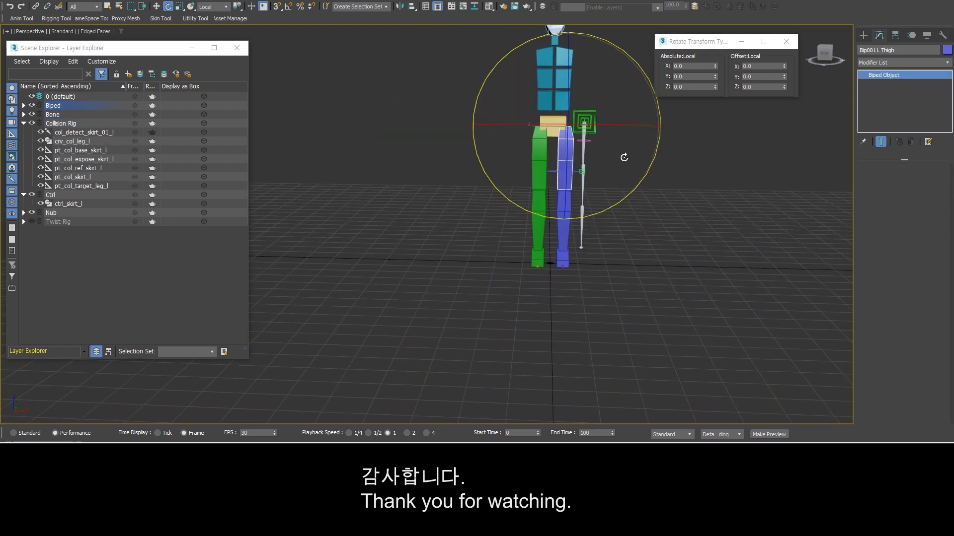
Swing the left thigh toward the skirt bones in several trial rotations and cancel them.
drag(653, 163, 604, 141)
right_click(605, 141)
scroll(586, 157, up, 5)
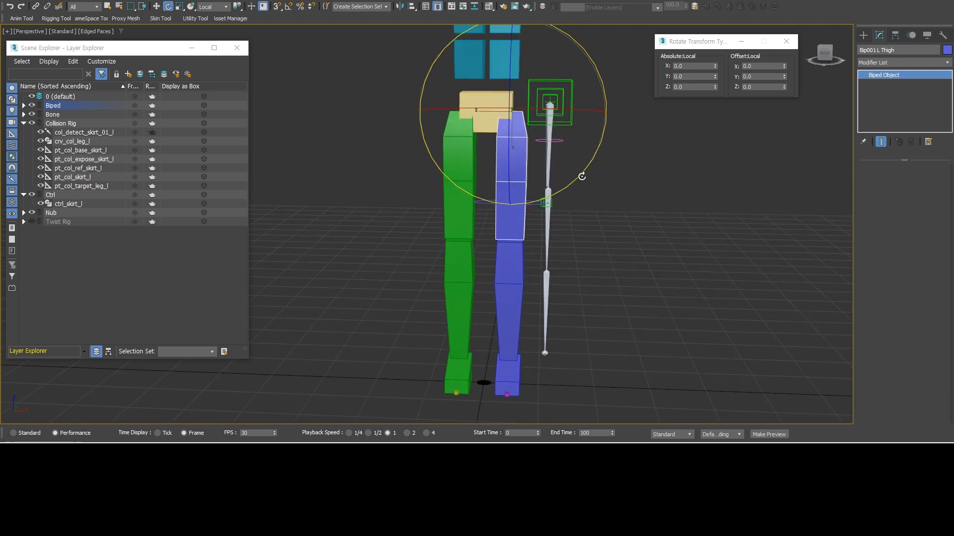
drag(581, 177, 615, 69)
drag(545, 75, 546, 131)
right_click(546, 131)
scroll(492, 238, up, 4)
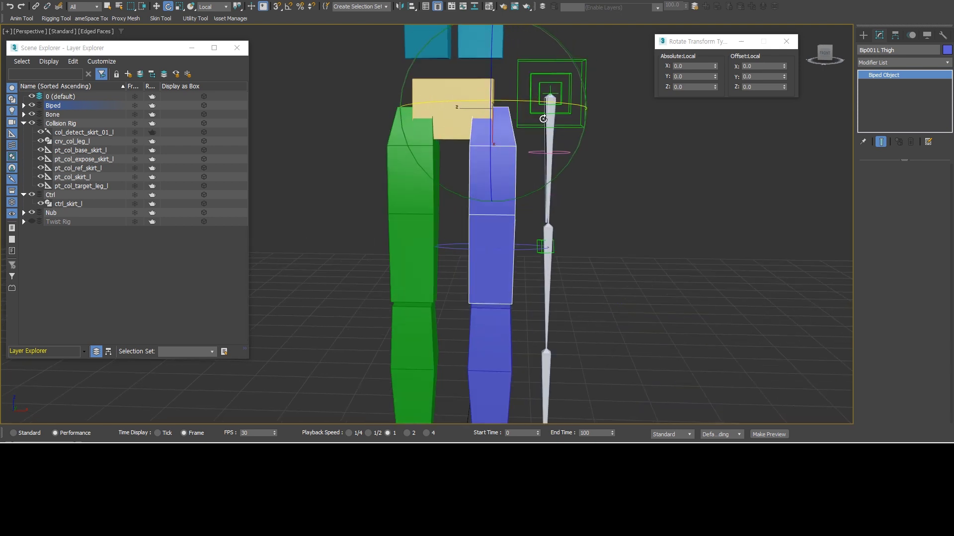
Show the Twist Rig layer and examine it together with the collision helpers in wireframe.
click(468, 257)
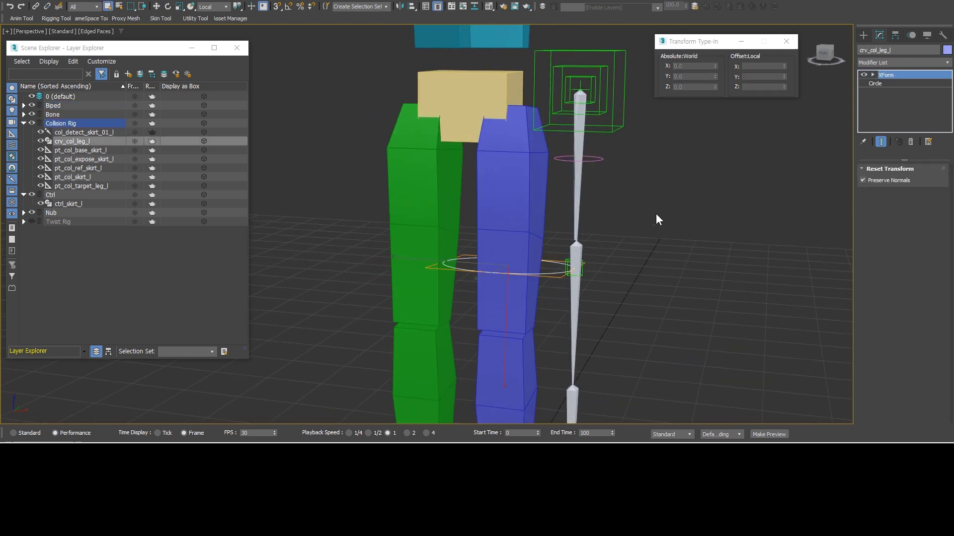
middle_drag(655, 213, 652, 233)
click(354, 198)
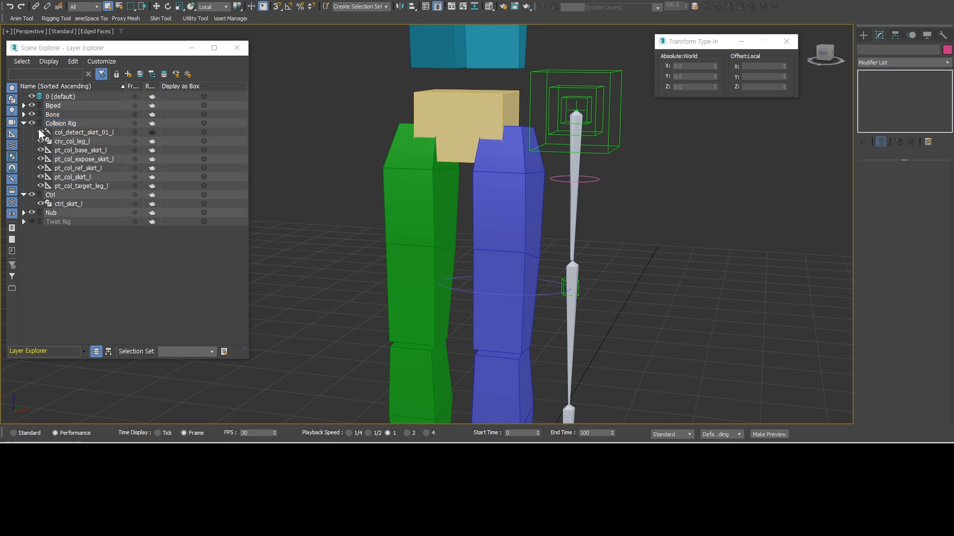
click(31, 220)
middle_drag(451, 159, 447, 186)
key(F3)
alt+middle_drag(527, 209, 517, 204)
click(554, 138)
alt+middle_drag(554, 138, 523, 178)
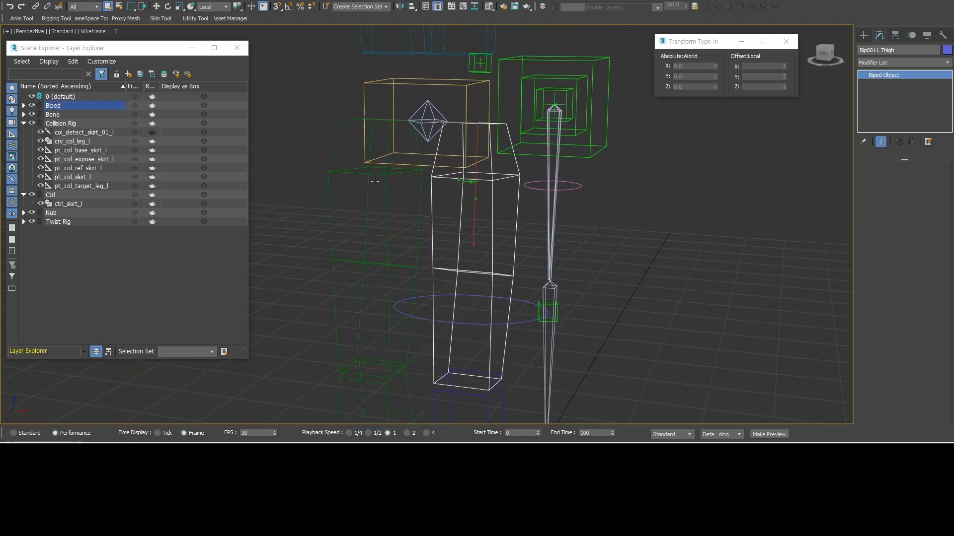
Hide the Collision Rig and Twist Rig layers and return the viewport to shaded display.
click(32, 123)
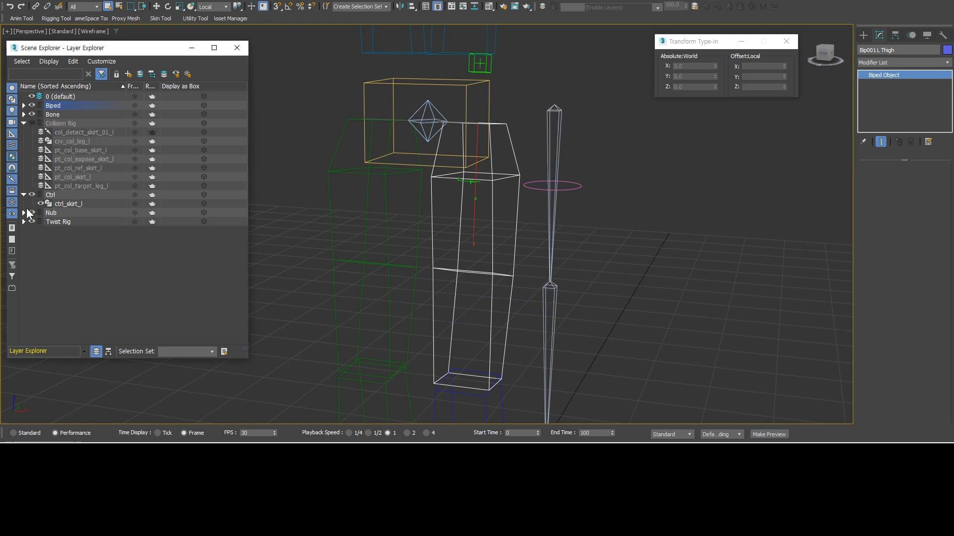
click(31, 221)
key(F3)
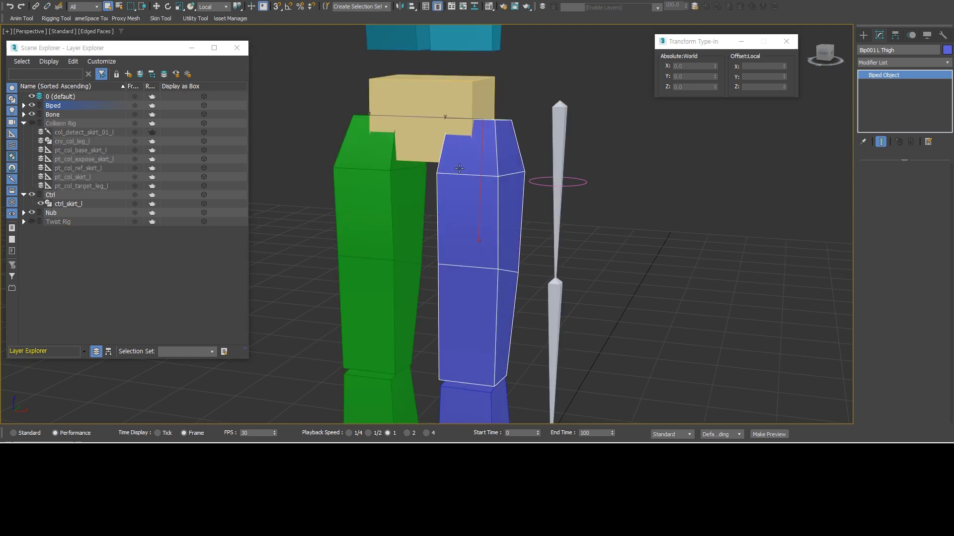
Open the Schematic View to examine the hierarchy of the rig's bones and helpers.
scroll(457, 133, down, 3)
middle_drag(461, 74, 462, 87)
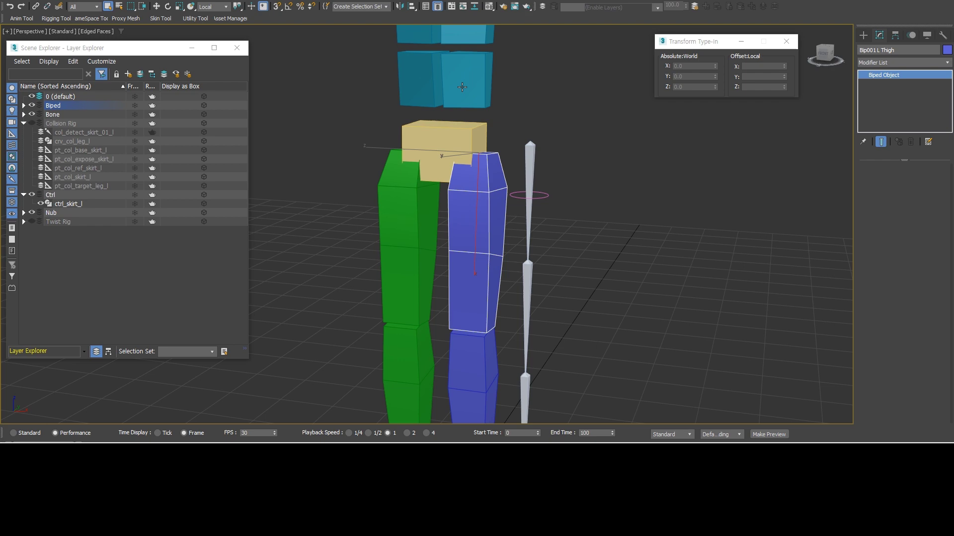
click(477, 9)
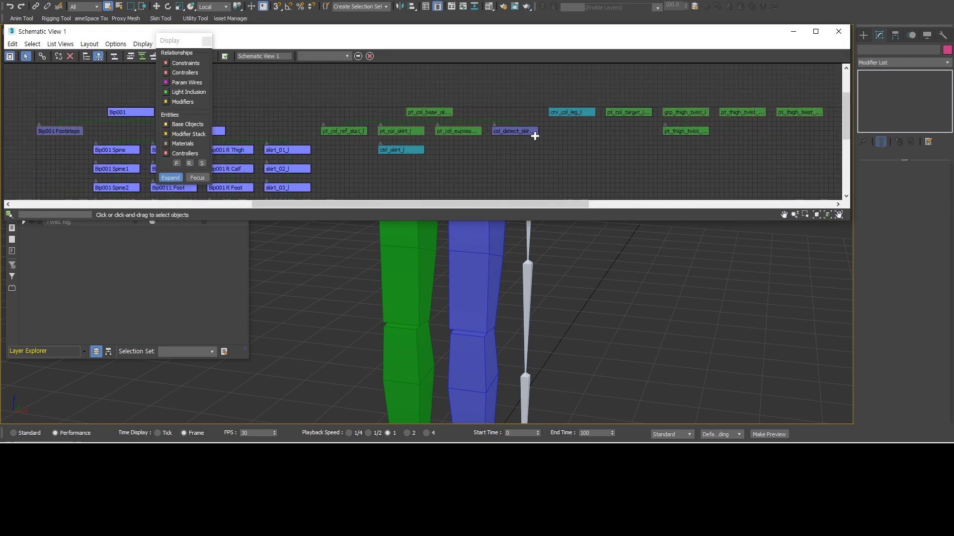
Examine the skirt bone chain under the biped pelvis in the Schematic View, selecting its bone nodes from skirt_01_l down to skirt_end_l.
scroll(373, 138, up, 1)
middle_drag(374, 138, 555, 119)
scroll(554, 113, down, 1)
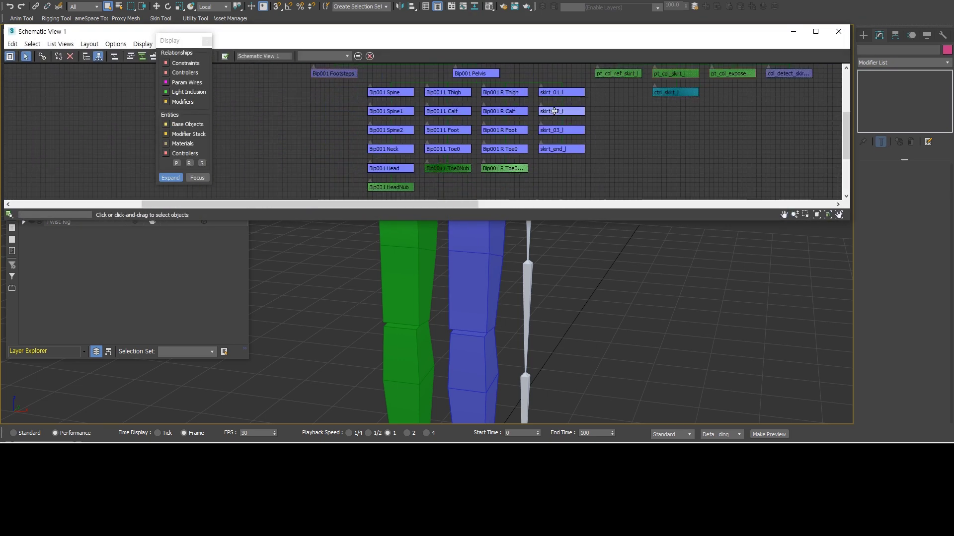
scroll(508, 84, up, 1)
middle_drag(508, 84, 468, 101)
click(526, 113)
click(551, 138)
click(547, 170)
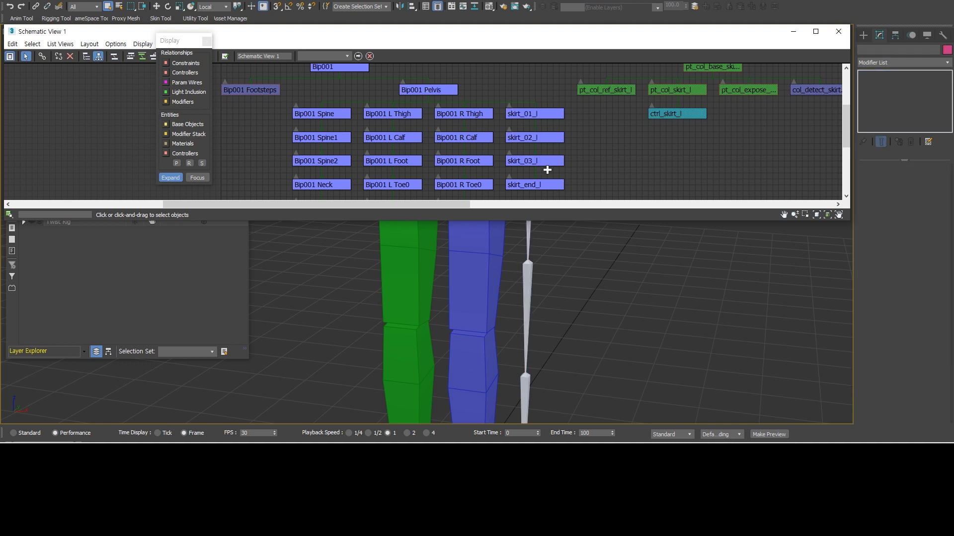
click(546, 184)
Examine the collision and twist helper nodes without the display options floater covering them, and close the Schematic View.
middle_drag(690, 163, 512, 159)
scroll(513, 159, down, 1)
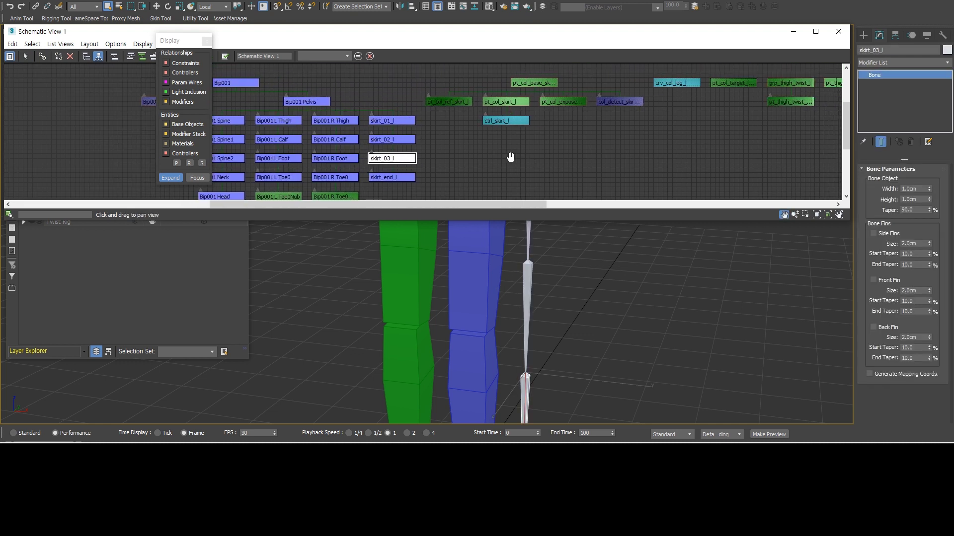
click(513, 158)
middle_drag(619, 136, 442, 169)
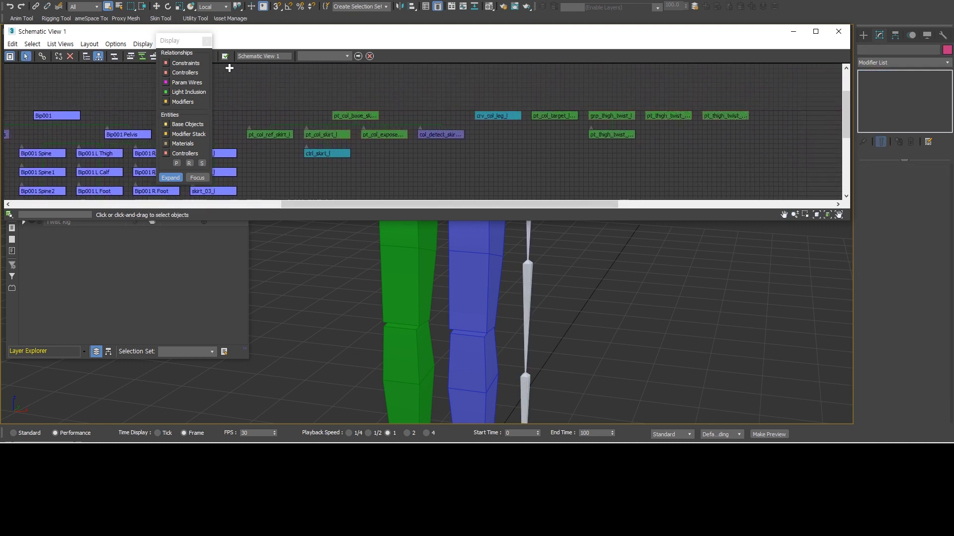
click(206, 42)
middle_drag(309, 116, 270, 111)
scroll(320, 111, up, 1)
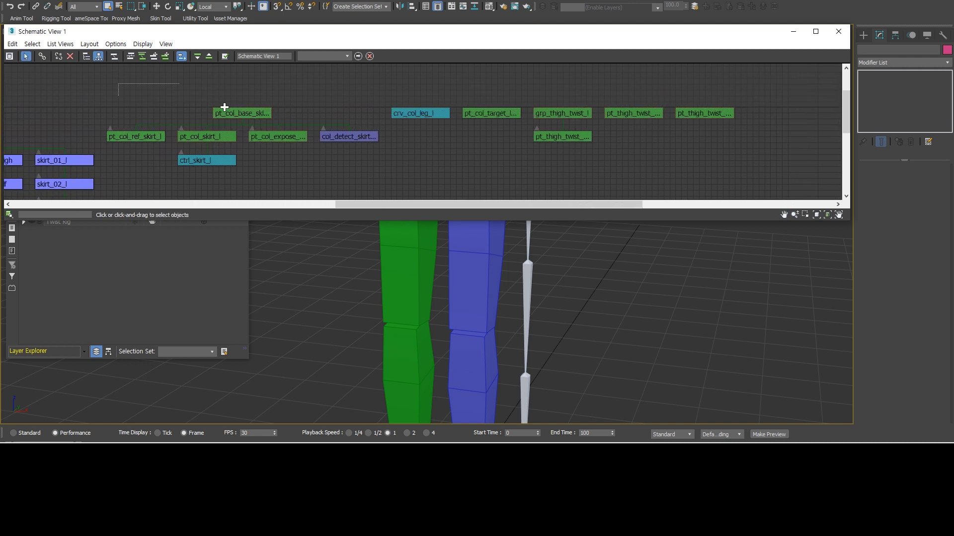
drag(224, 108, 717, 186)
click(838, 31)
Rotate the whole biped from its root Bip001 to test how the skirt bones follow, and undo the trial rotations.
scroll(624, 177, down, 6)
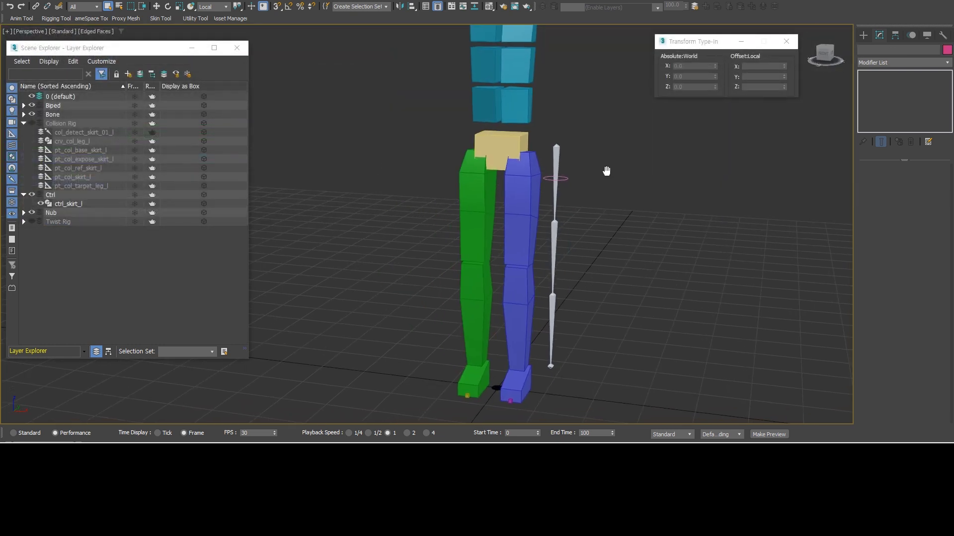
alt+middle_drag(517, 175, 524, 193)
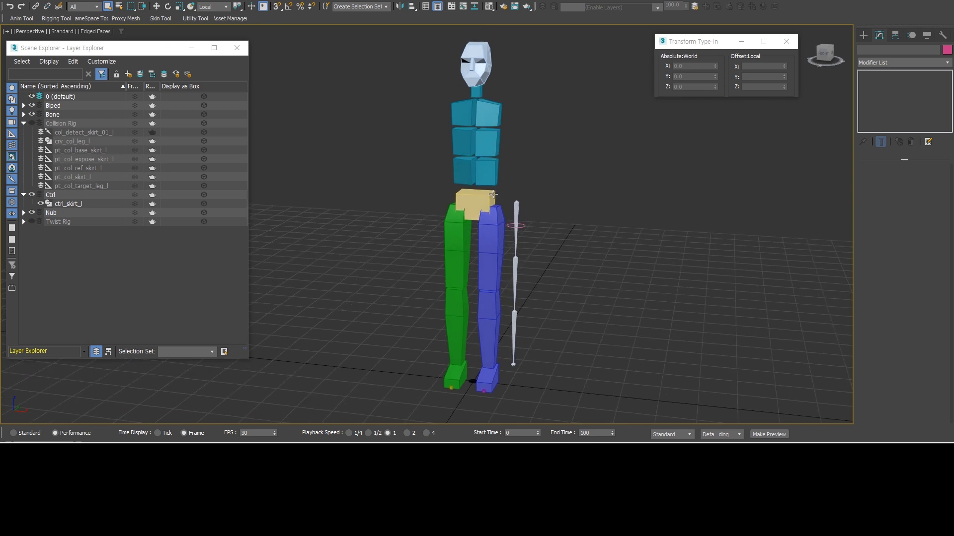
click(475, 205)
right_click(639, 178)
click(652, 186)
key(e)
drag(537, 154, 516, 214)
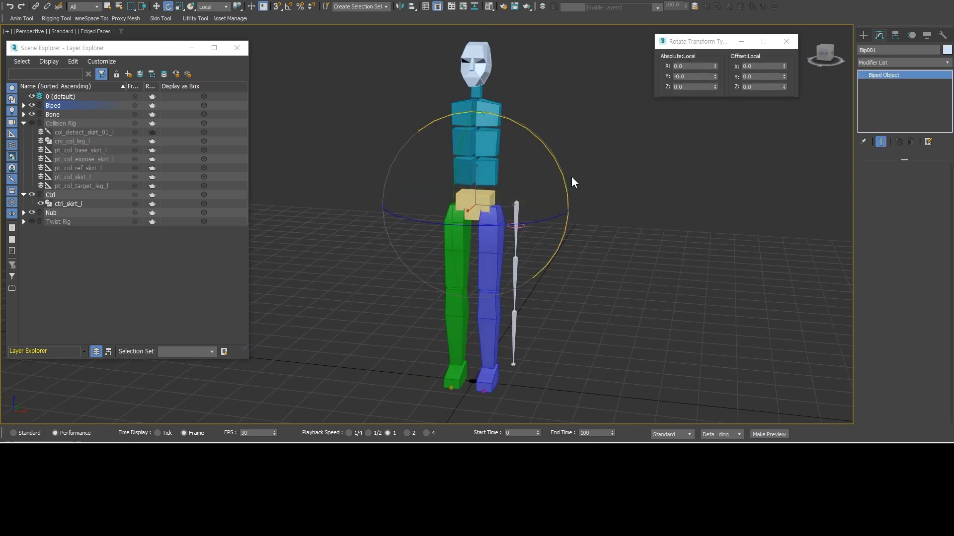
drag(571, 177, 524, 192)
key(ctrl+z)
key(ctrl+z)
key(ctrl+z)
key(ctrl+z)
key(ctrl+z)
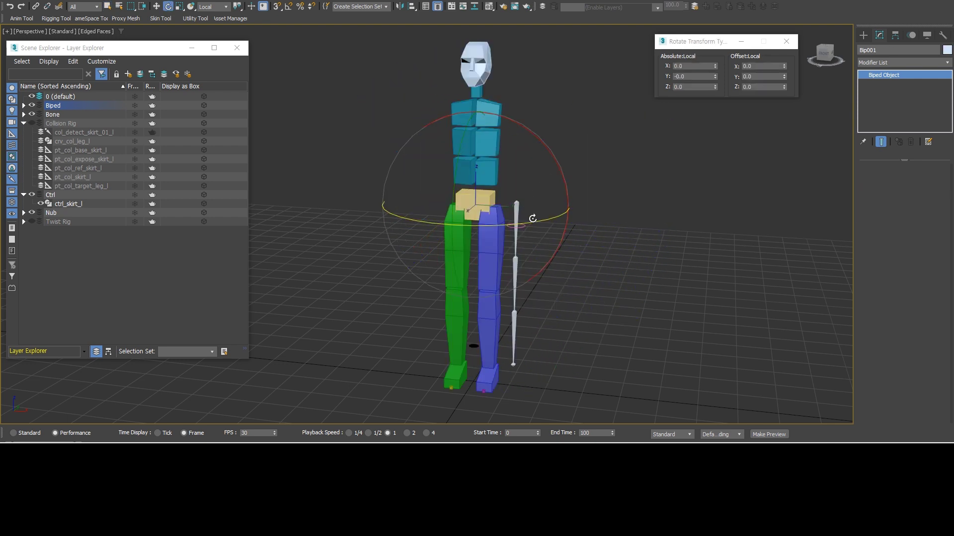
Test the skirt collision with further rotations of the biped root and the left thigh, undo them and return to the Move tool.
drag(537, 221, 417, 226)
key(q)
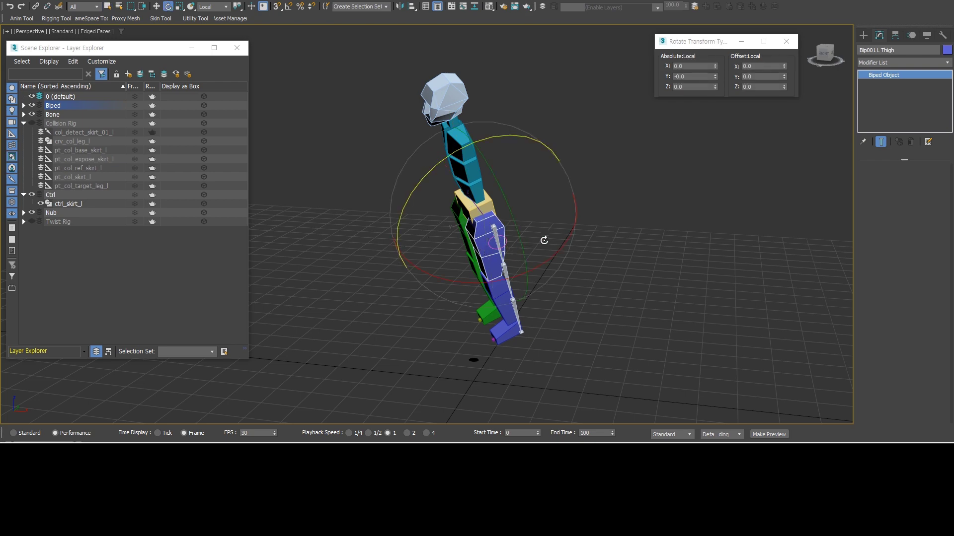
drag(544, 240, 475, 246)
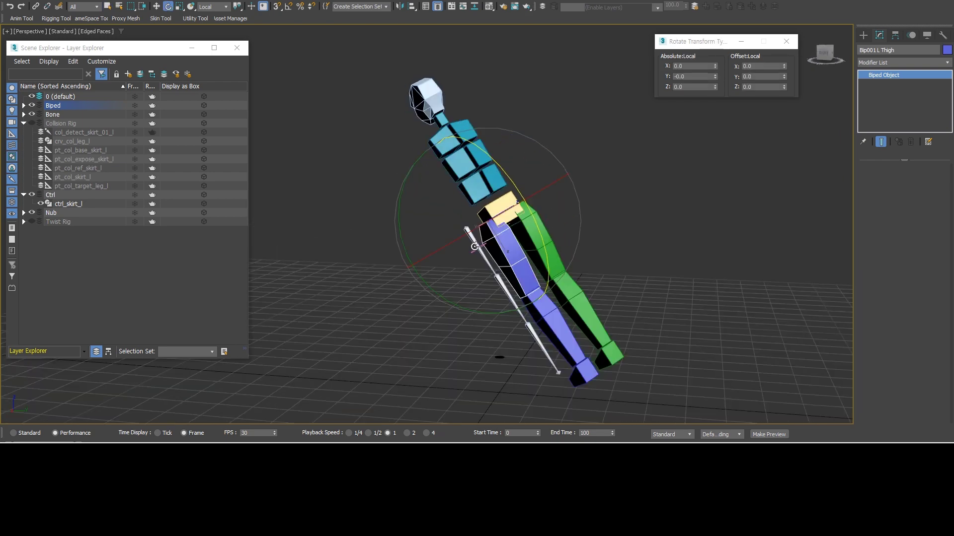
alt+middle_drag(474, 247, 476, 297)
drag(482, 311, 342, 303)
alt+middle_drag(412, 288, 558, 281)
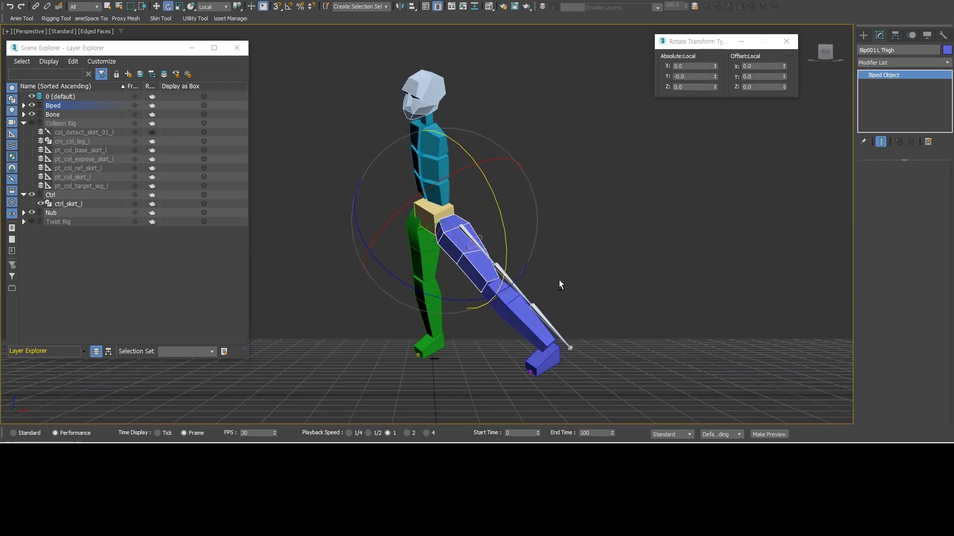
key(ctrl+z)
key(ctrl+z)
key(ctrl+z)
key(ctrl+z)
mouse_move(603, 196)
alt+middle_down()
mouse_move(634, 187)
mouse_move(587, 198)
alt+middle_up()
ctrl+alt+middle_drag(587, 199, 584, 184)
key(w)
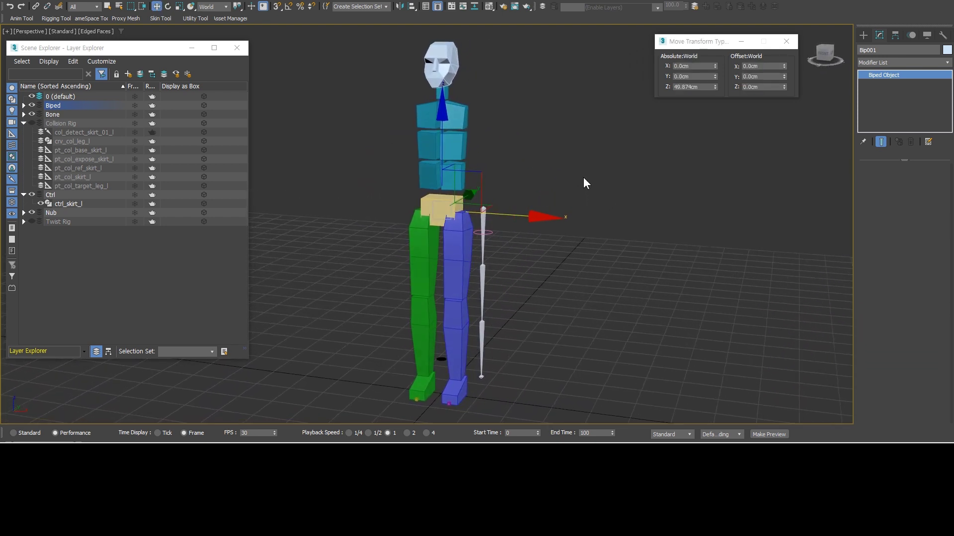
Collapse the Collision Rig layer, briefly check the Twist Rig layer's entry, and place the Layer Explorer closer to the character.
click(23, 123)
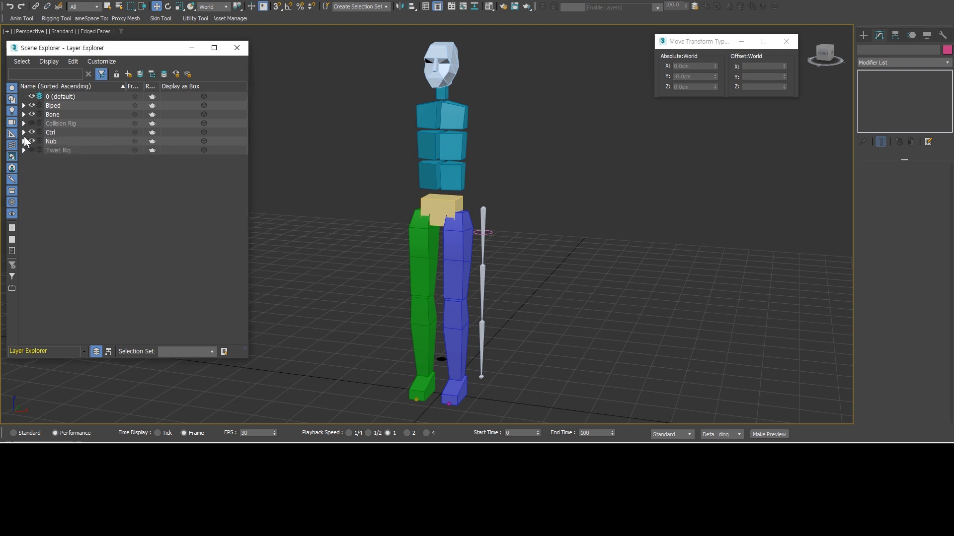
click(24, 150)
click(24, 150)
drag(129, 53, 252, 78)
middle_drag(522, 145, 566, 142)
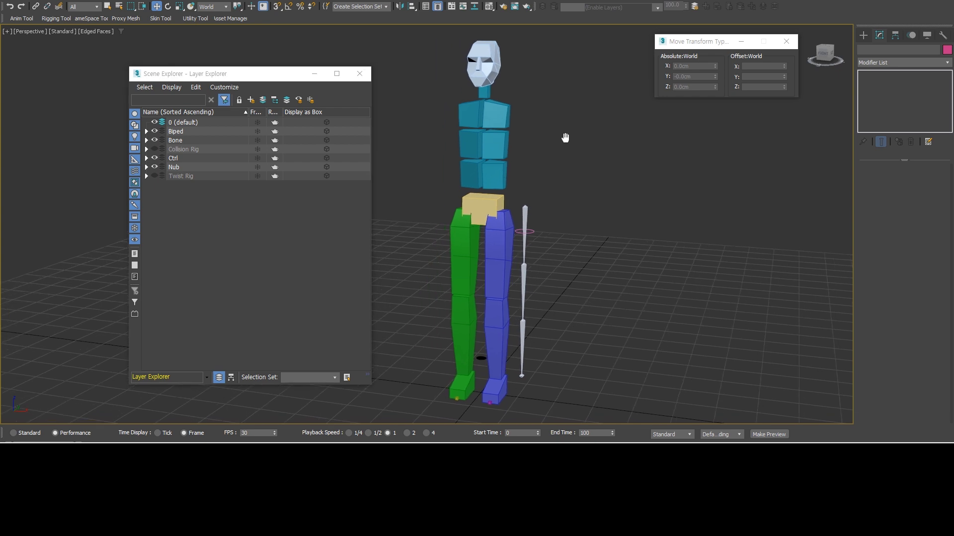
drag(284, 77, 311, 80)
middle_drag(599, 115, 588, 119)
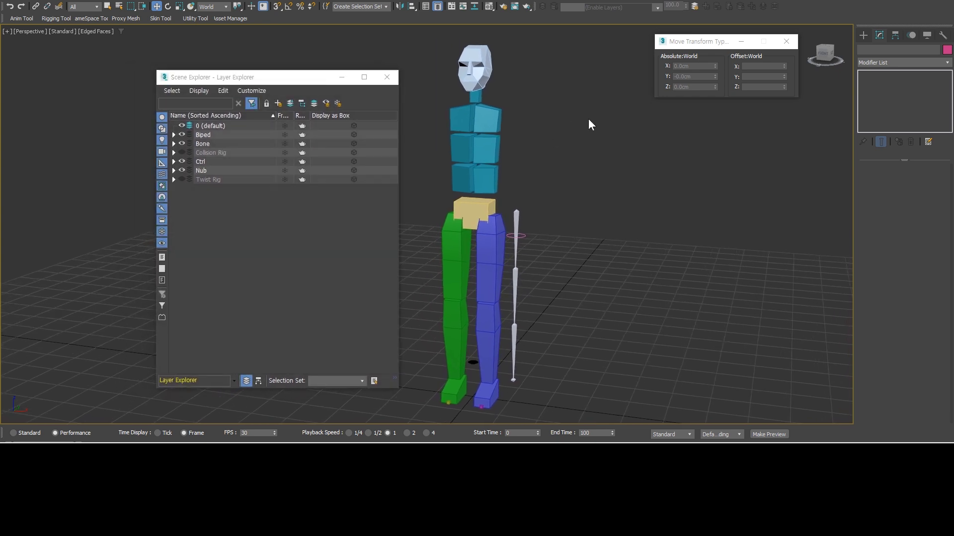